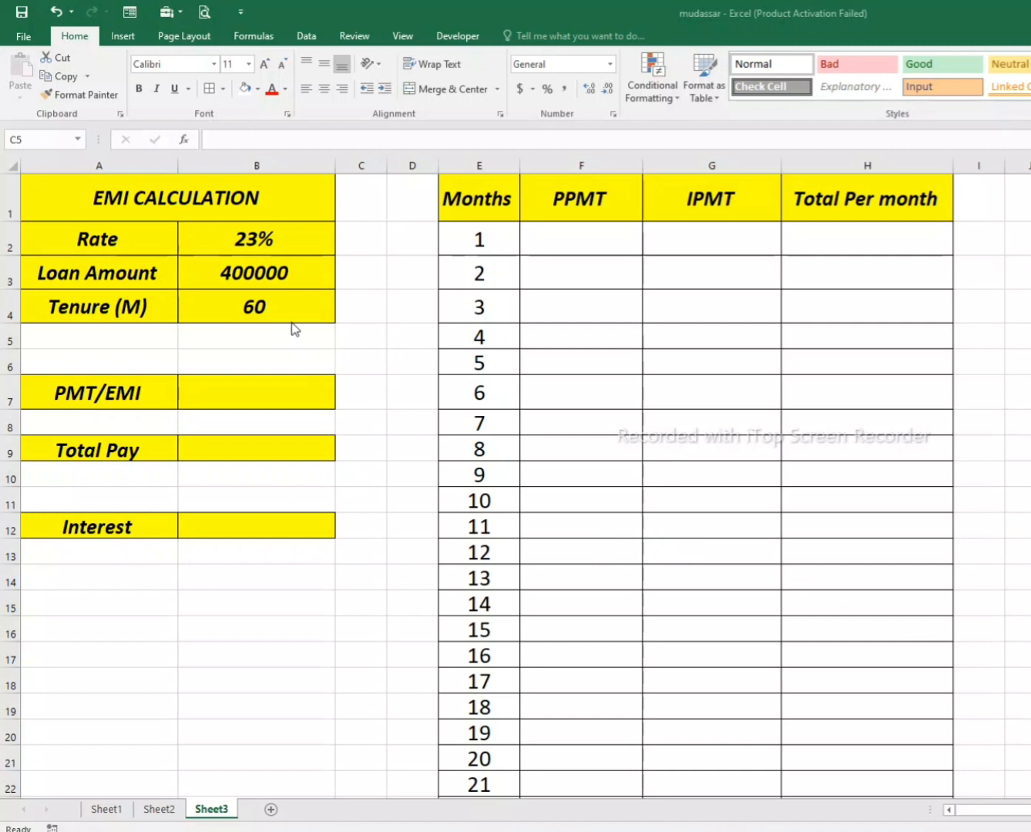
Review the EMI calculation block's loan inputs and its empty PMT/EMI, Total Pay and Interest cells.
left_click(345, 330)
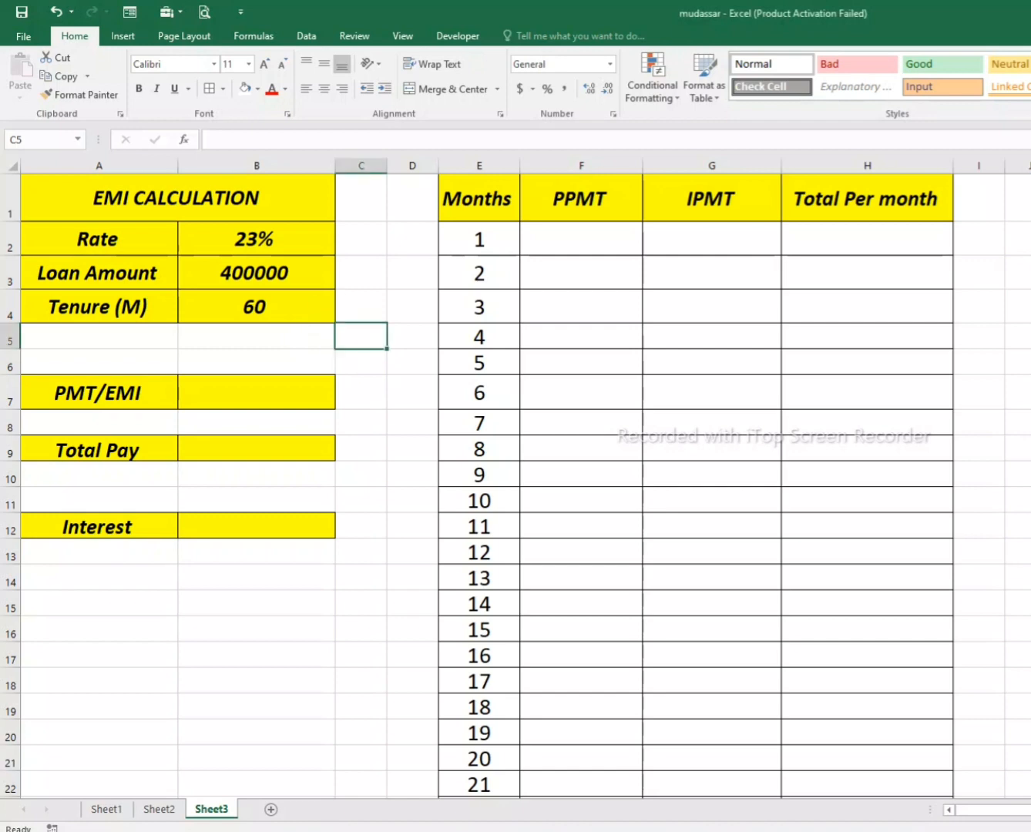
scroll(344, 329, "down", 1)
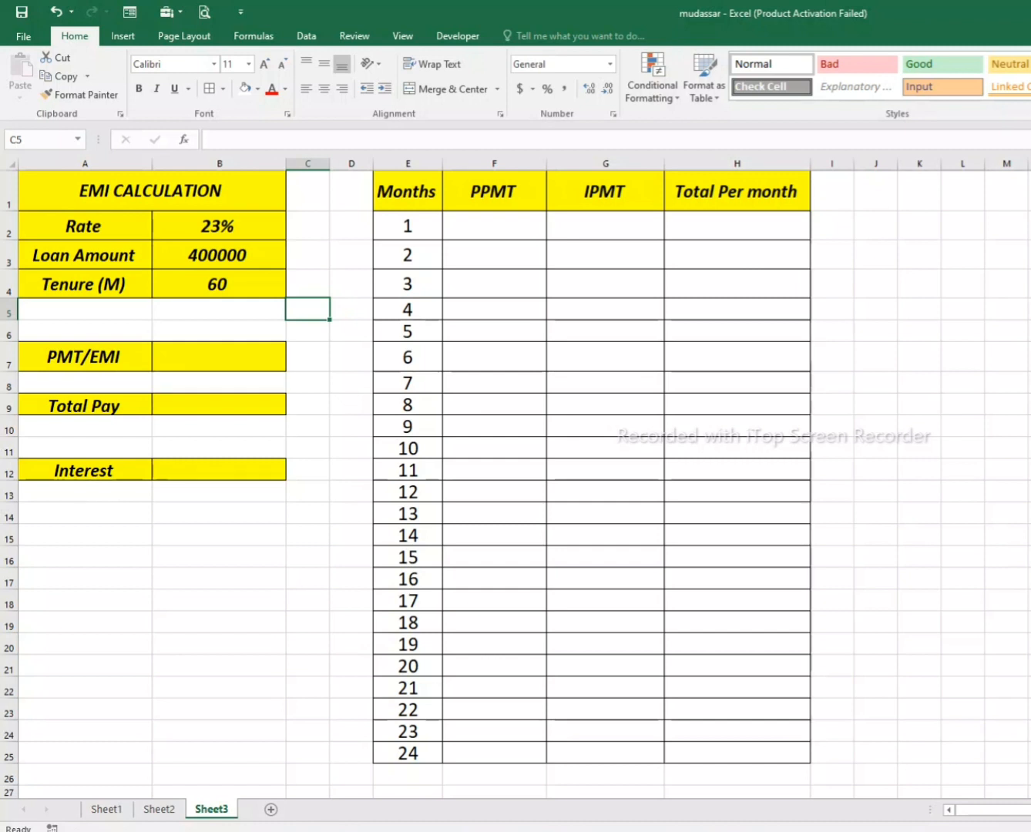
left_click(84, 357)
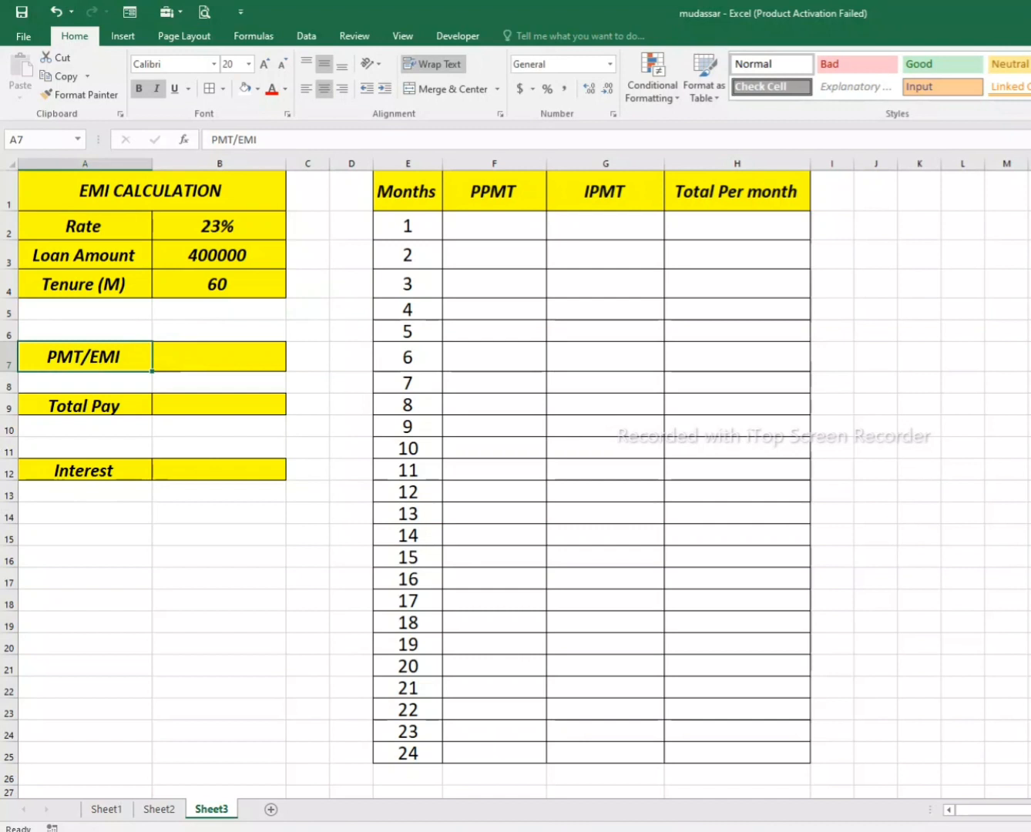
left_click(219, 357)
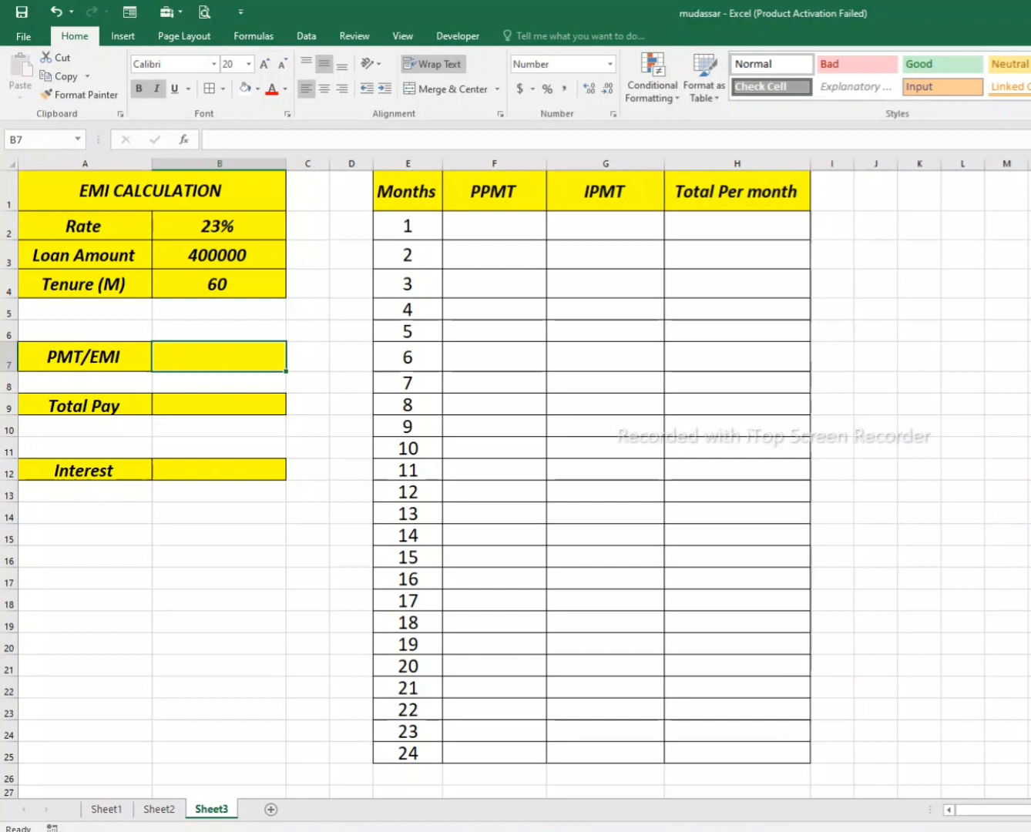
left_click(84, 405)
left_click(178, 404)
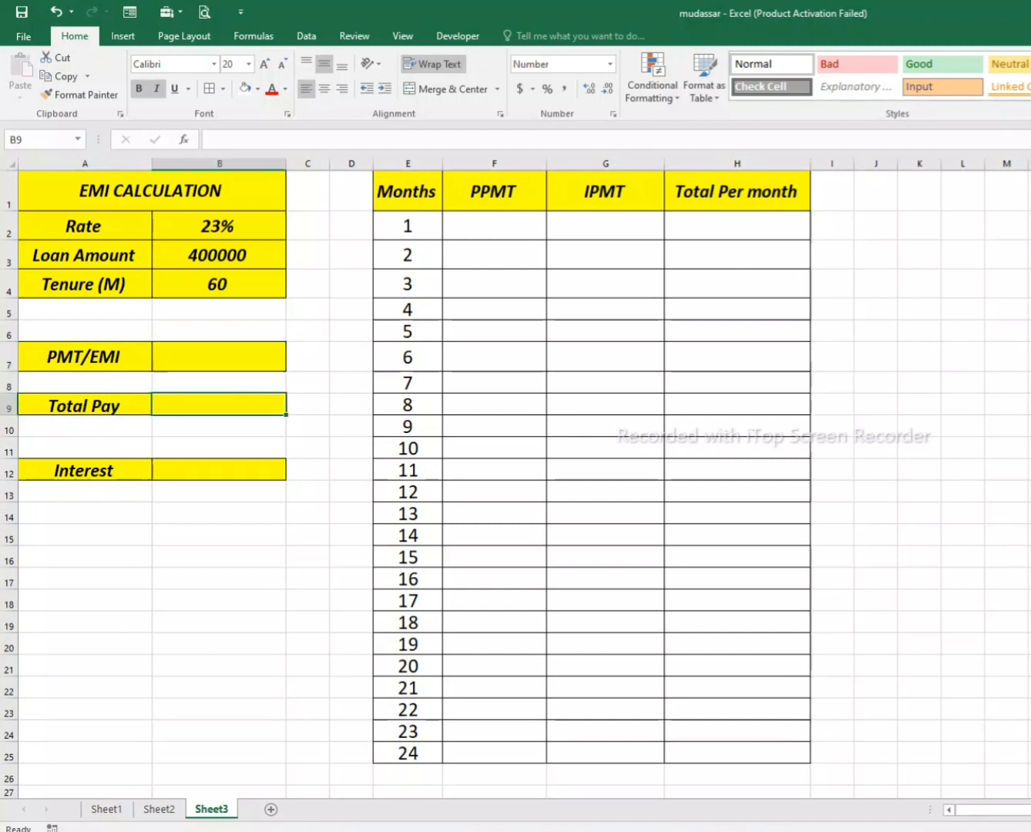
left_click(84, 471)
left_click(220, 471)
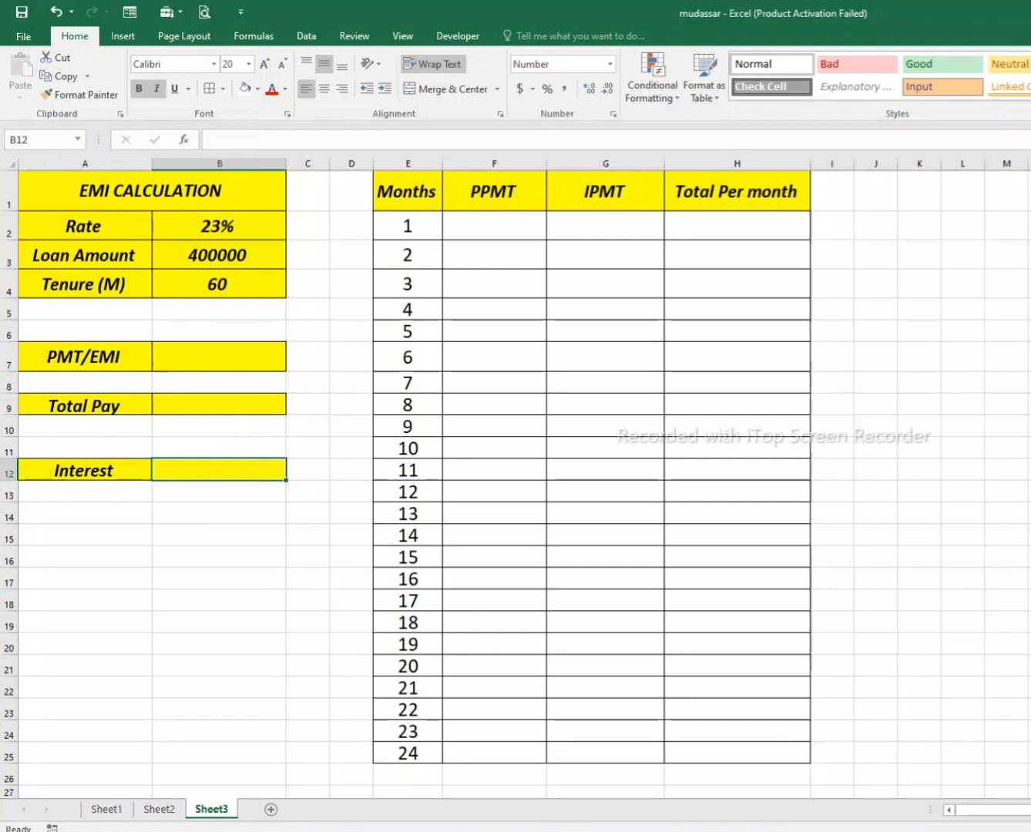
left_click(85, 470)
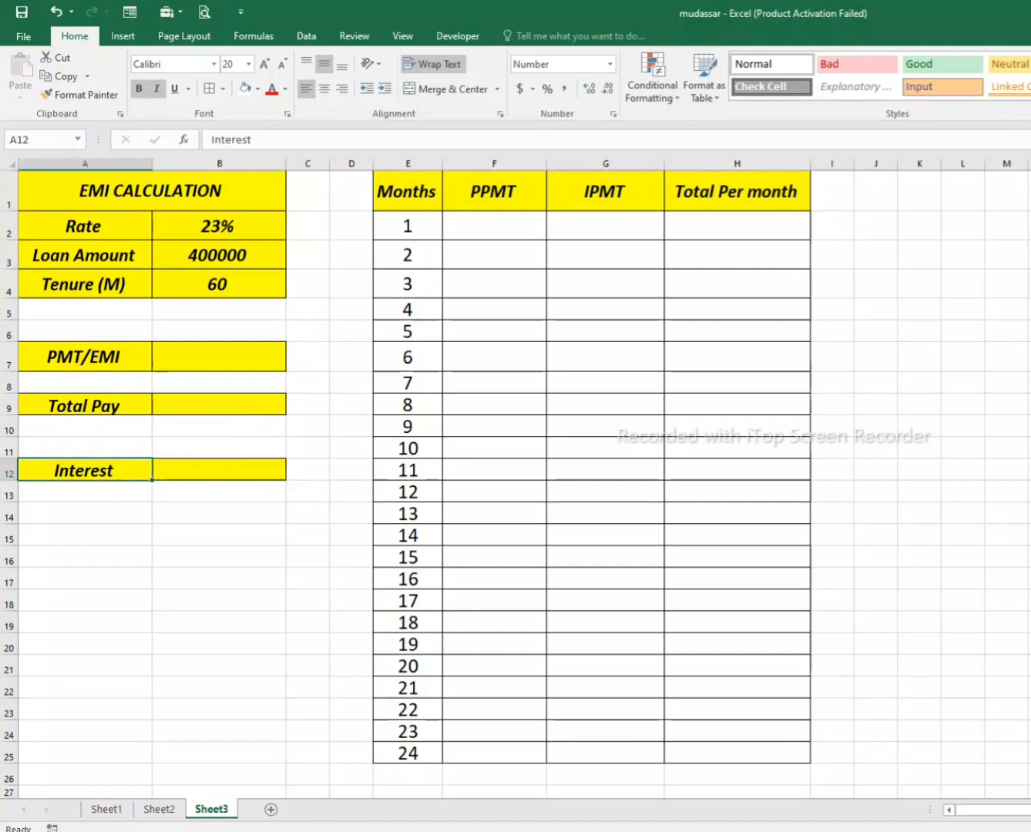
left_click(219, 470)
left_click(85, 404)
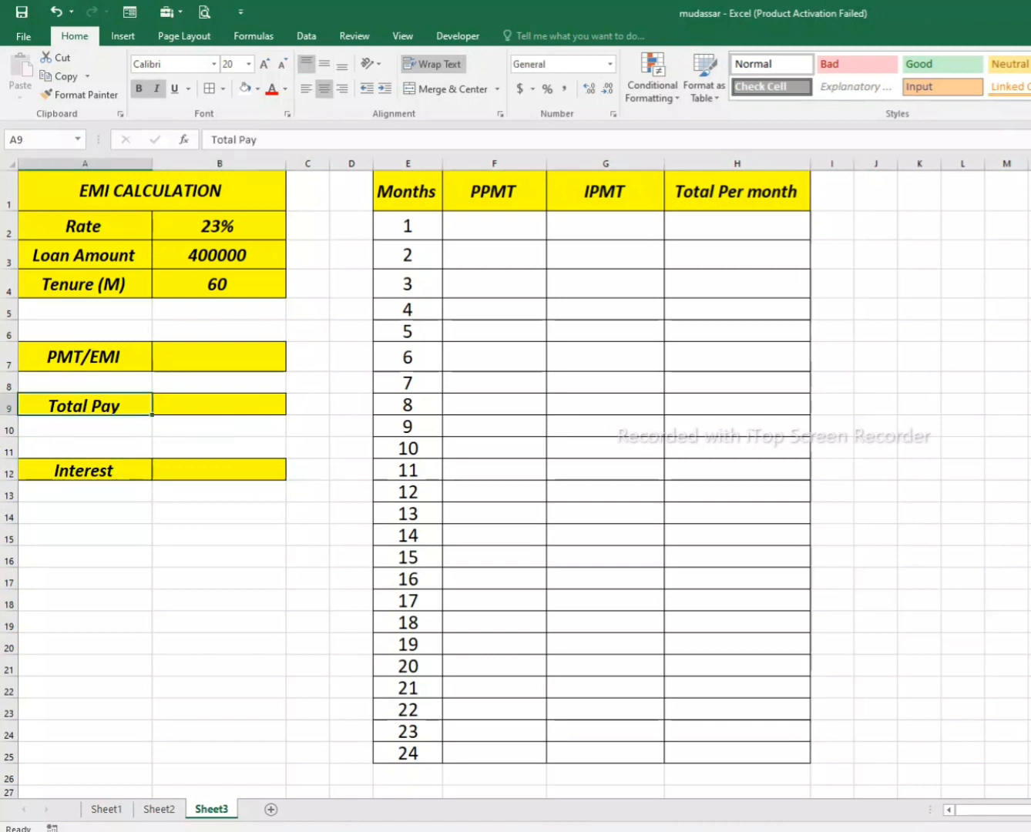
left_click(218, 470)
left_click(219, 283)
left_click(219, 254)
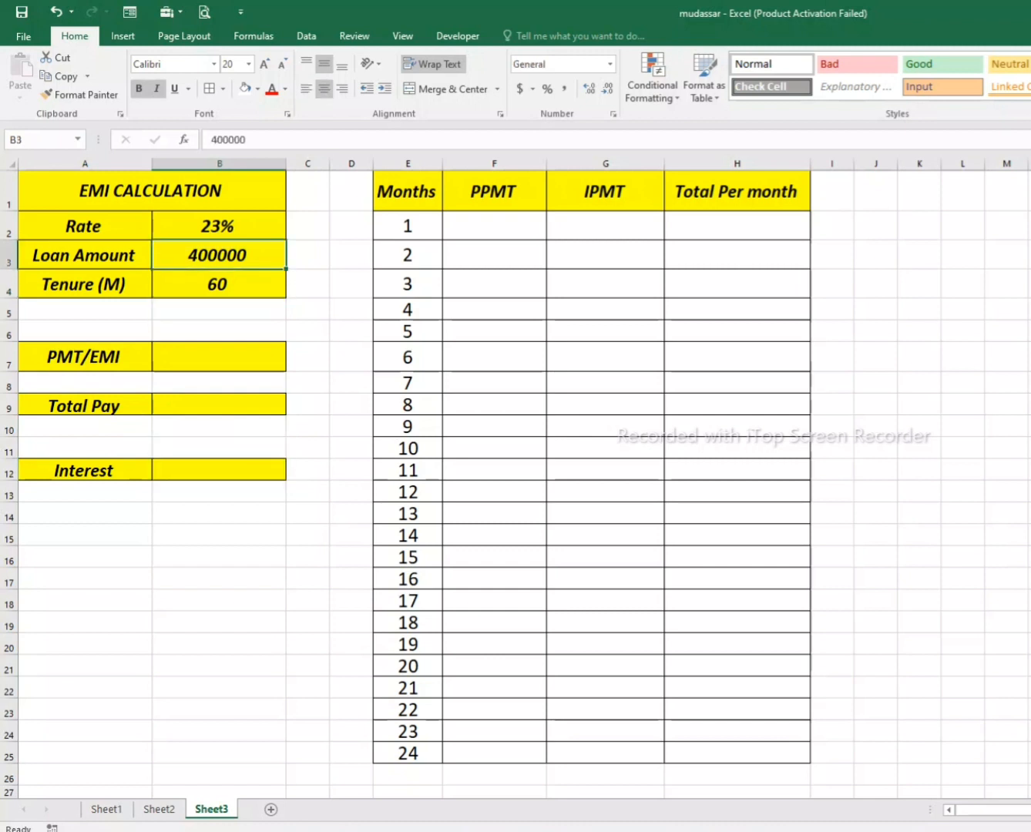
left_click(219, 356)
left_click(219, 404)
left_click(219, 471)
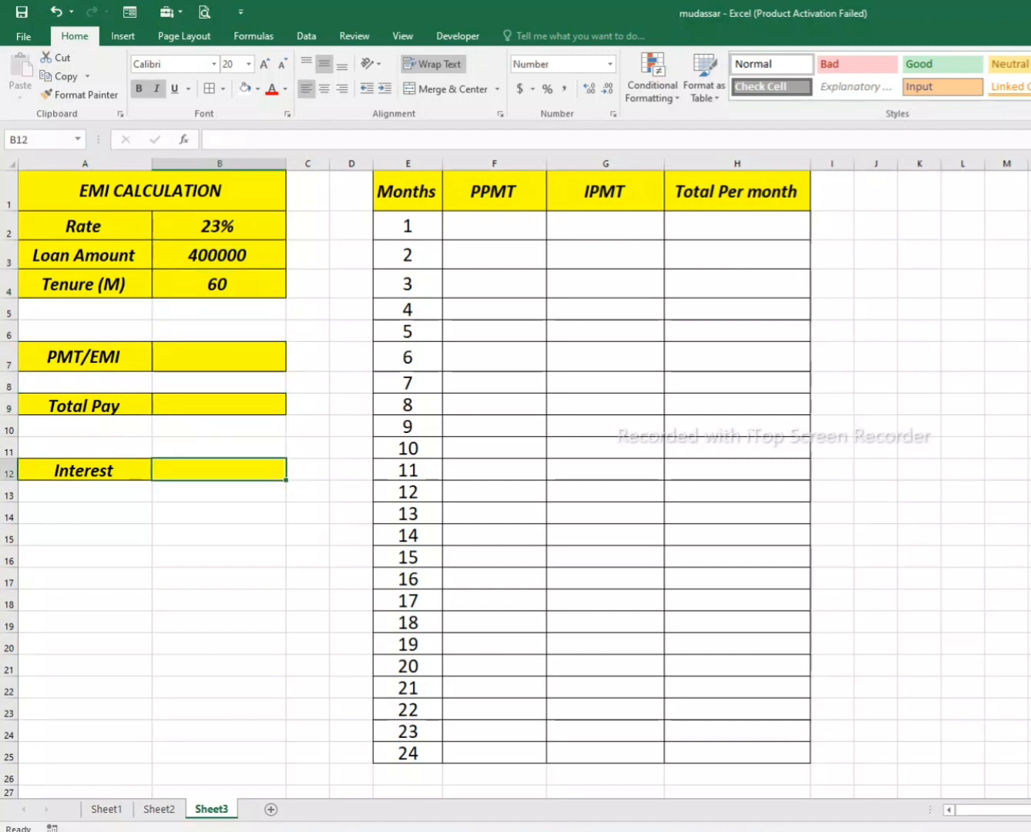
Review the monthly schedule's PPMT, IPMT and Total Per month columns alongside the loan amount and EMI cells.
left_click(494, 191)
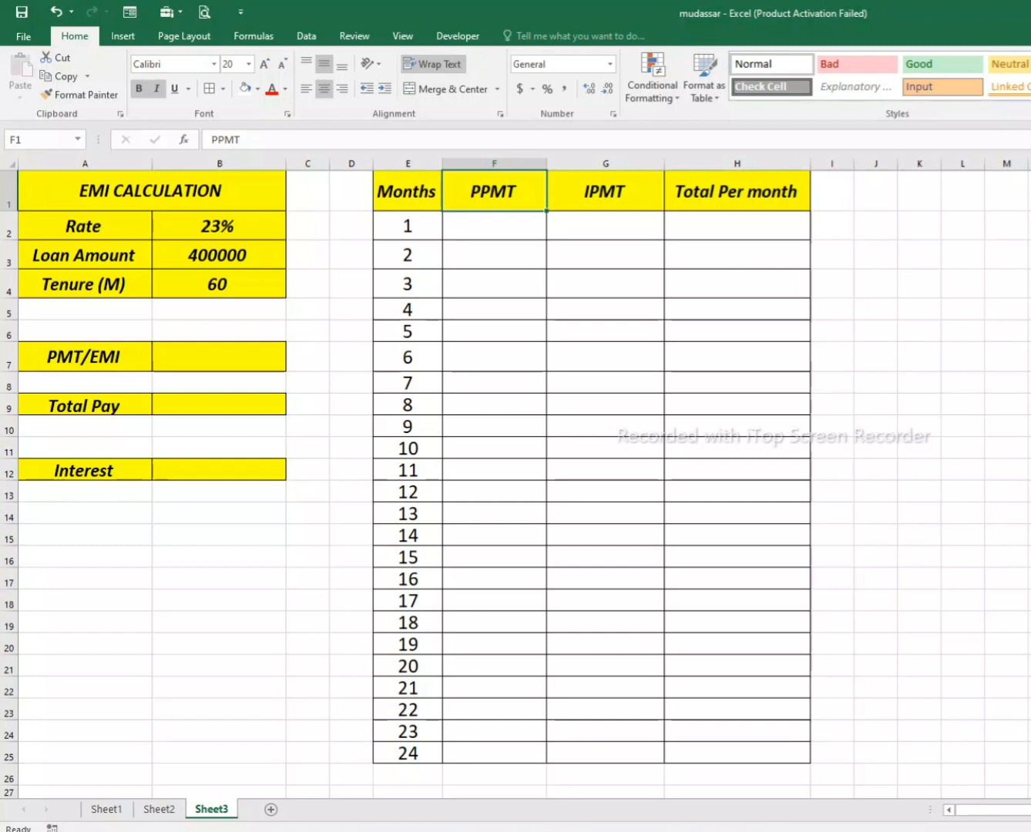
left_click(220, 255)
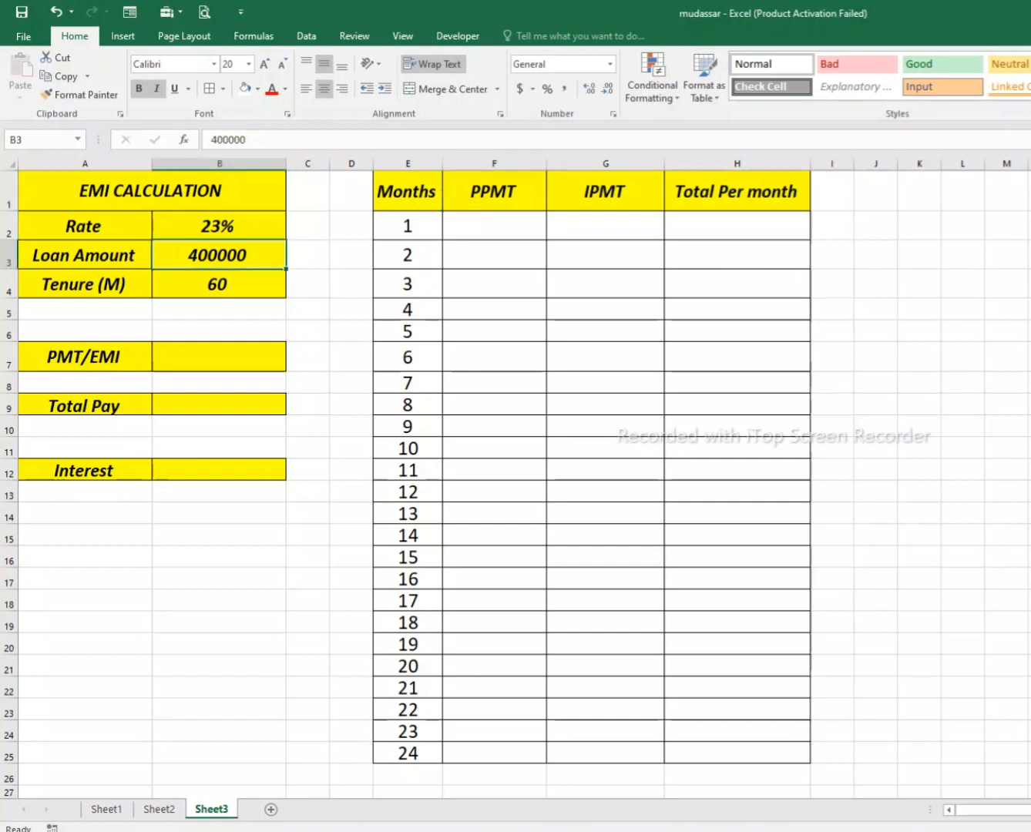
left_click(494, 191)
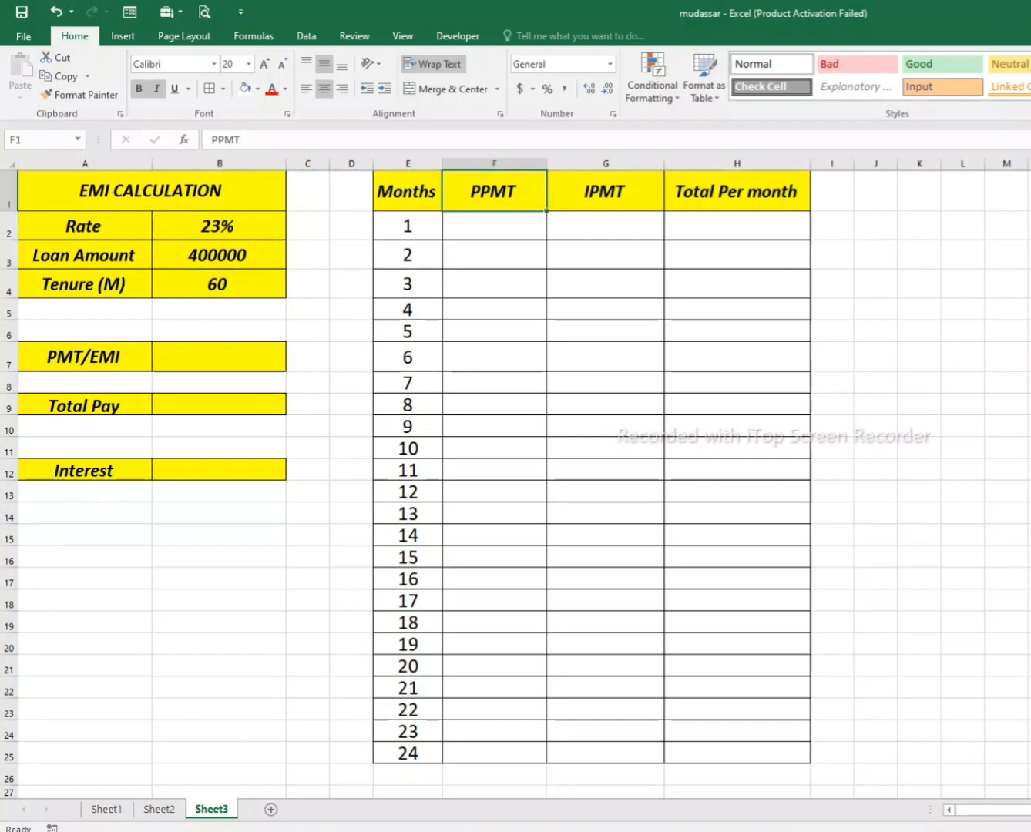
left_click_drag(494, 225, 493, 709)
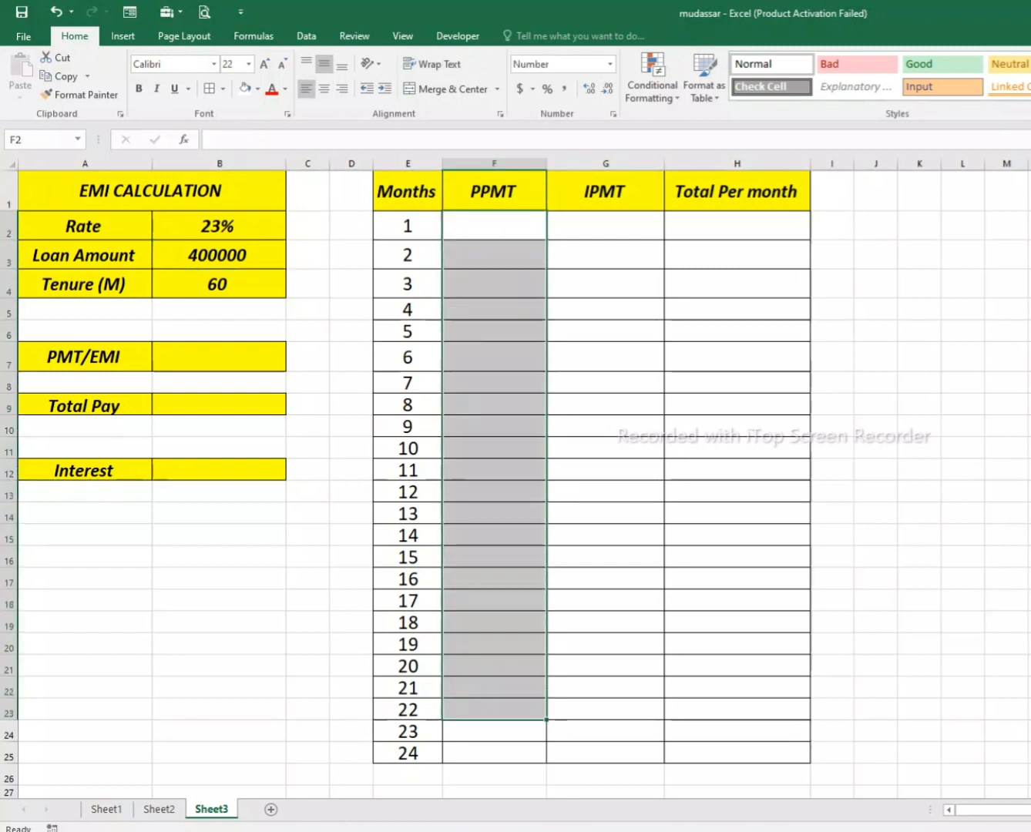
left_click(737, 191)
left_click(606, 192)
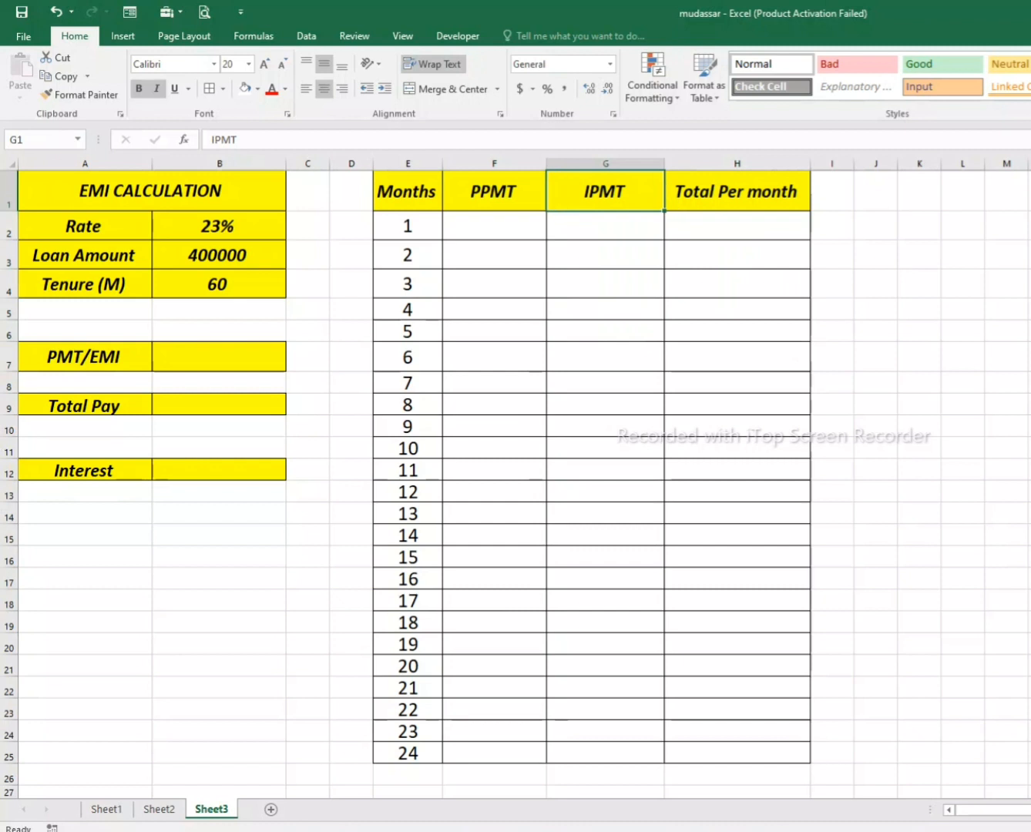
left_click_drag(606, 225, 606, 757)
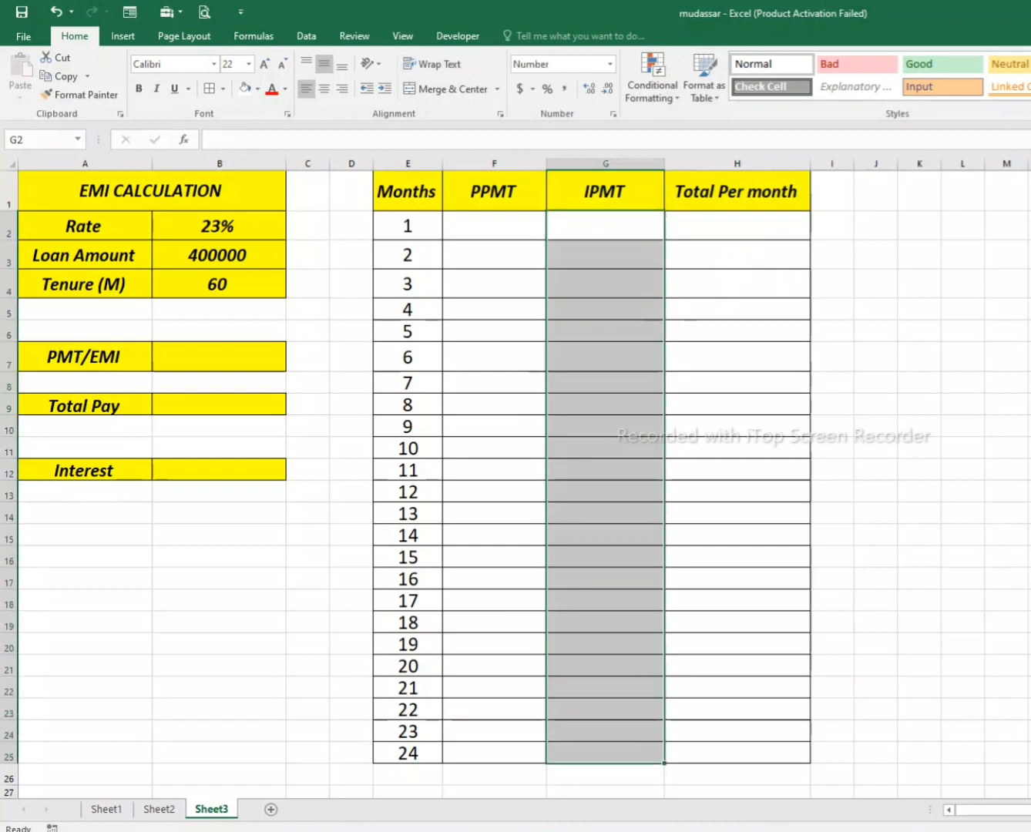
left_click(738, 190)
left_click(737, 226)
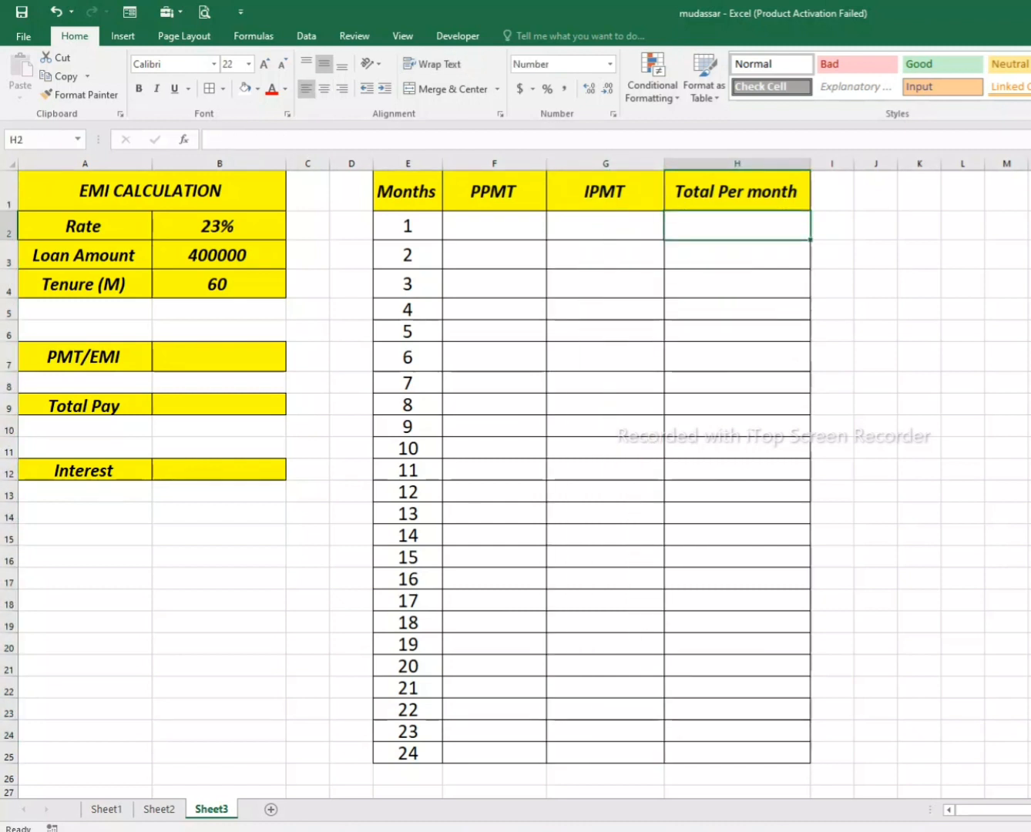
left_click(219, 356)
left_click(738, 225)
left_click(606, 226)
left_click_drag(494, 226, 605, 226)
left_click(736, 225)
Enter the formula =PMT(B2/12,B4,B3) in the PMT/EMI result cell B7.
left_click(219, 357)
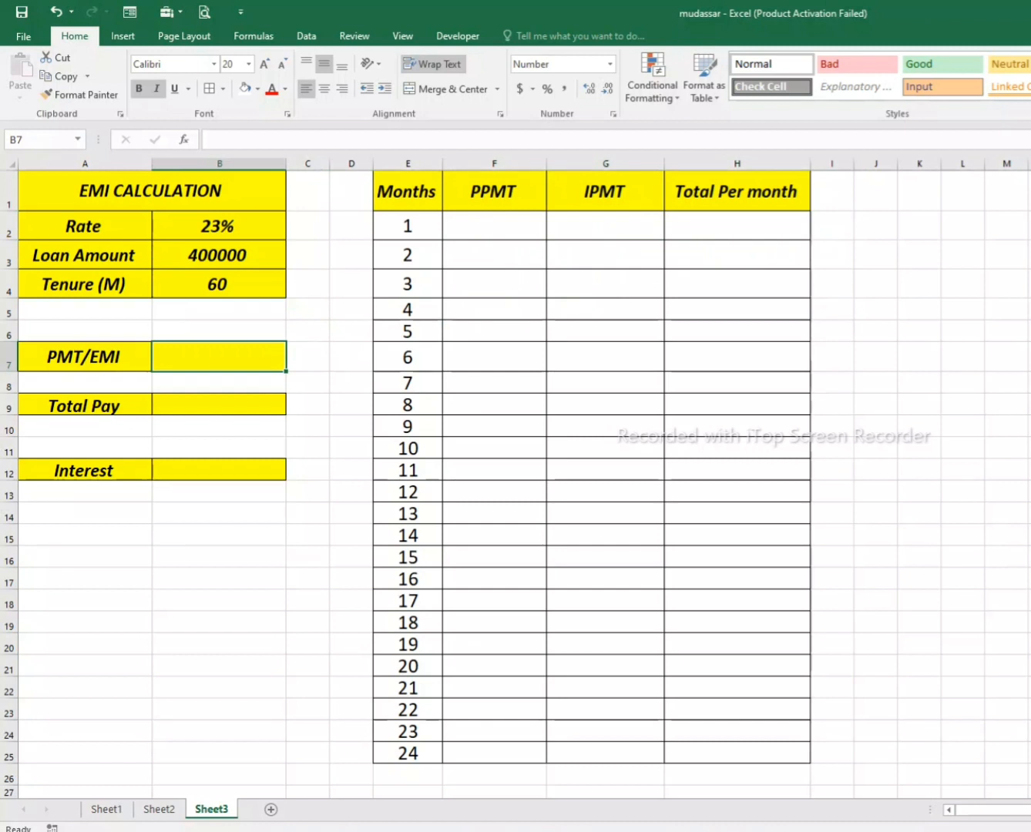
type("=")
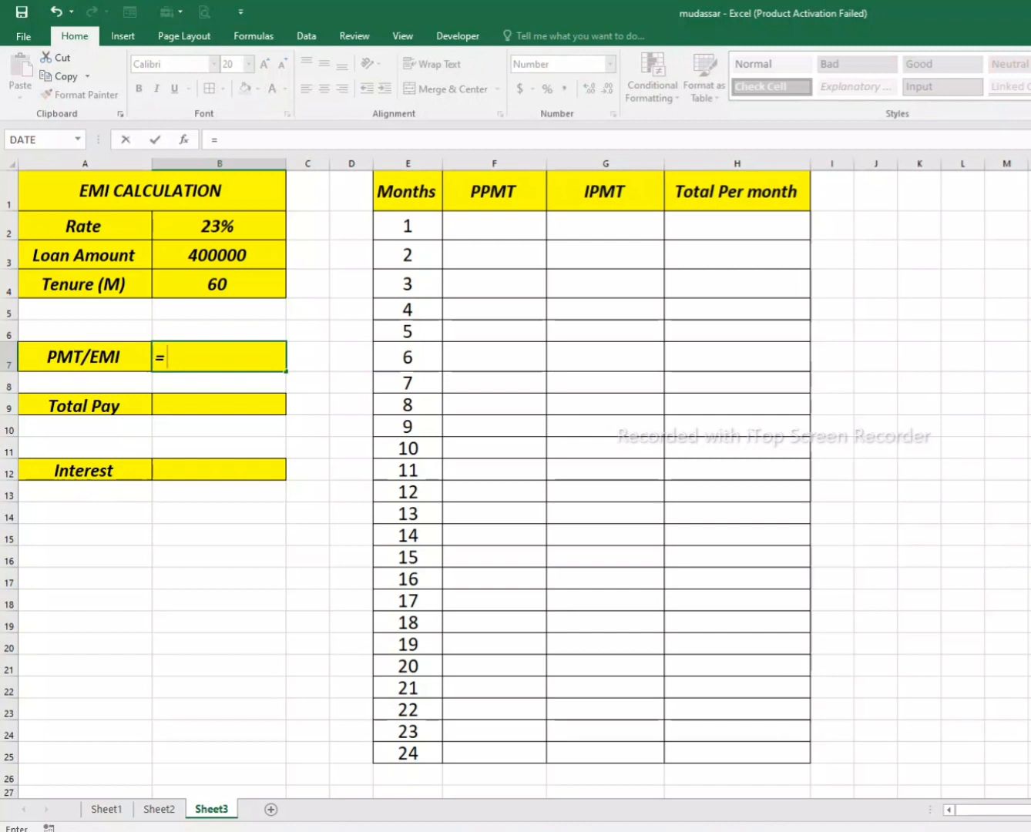
type("pmt")
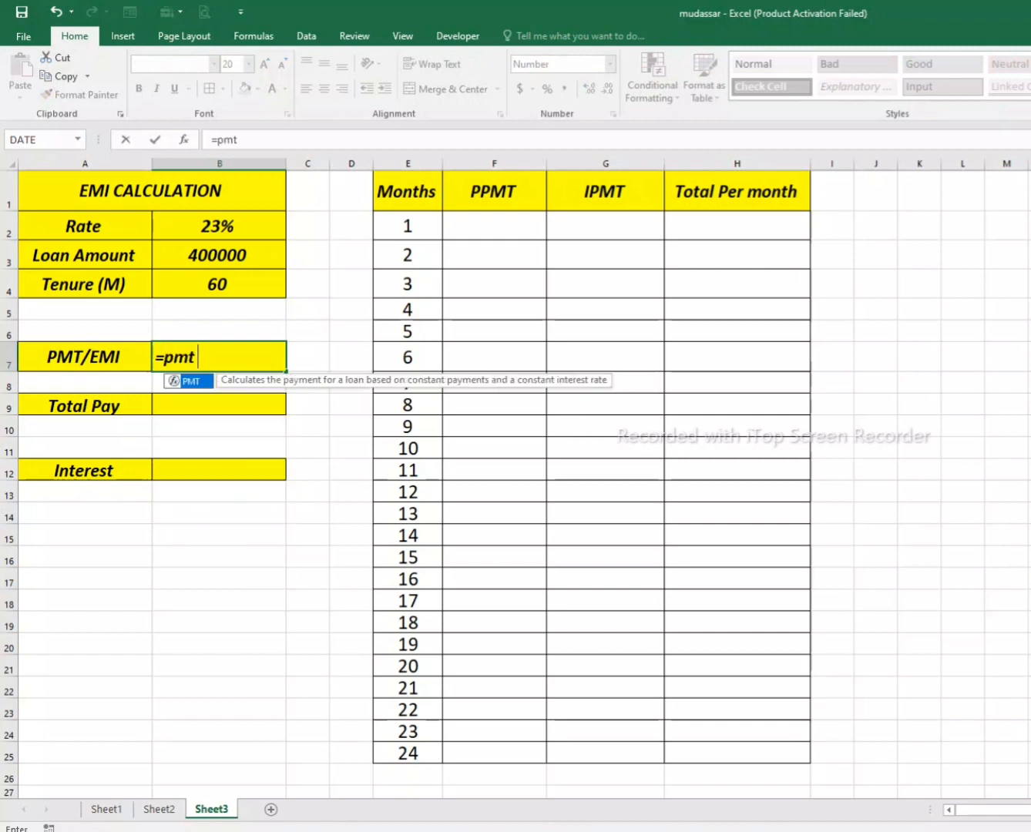
key("Tab")
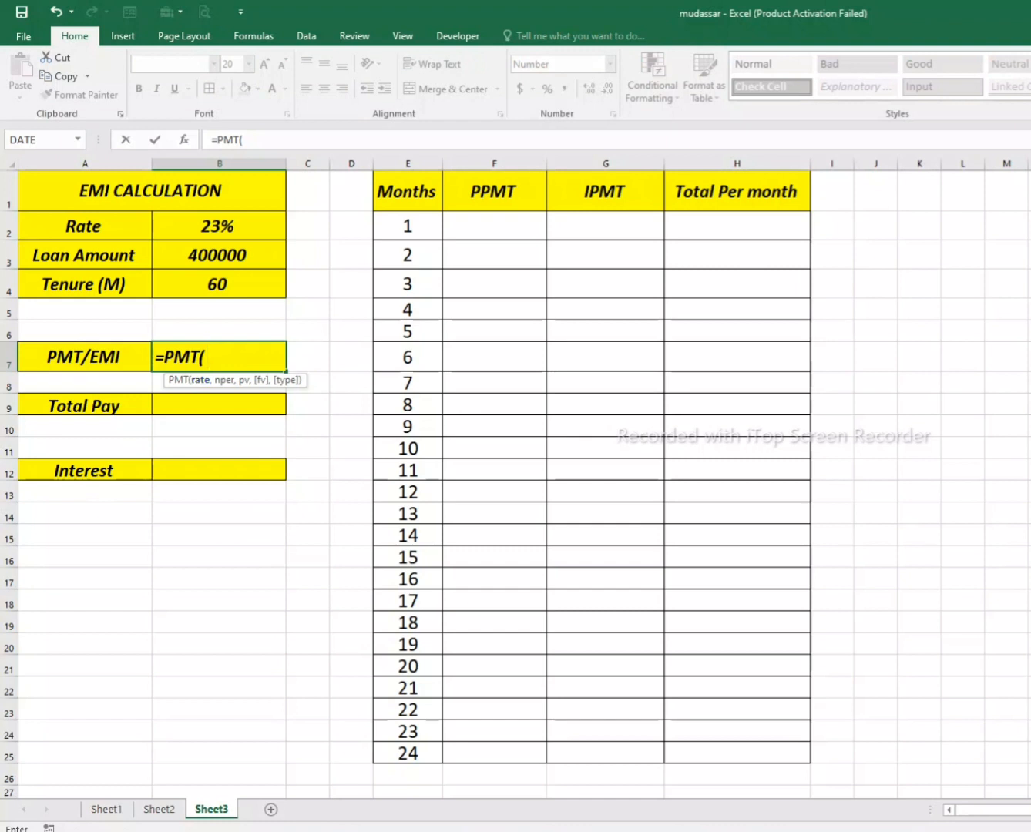
left_click(219, 226)
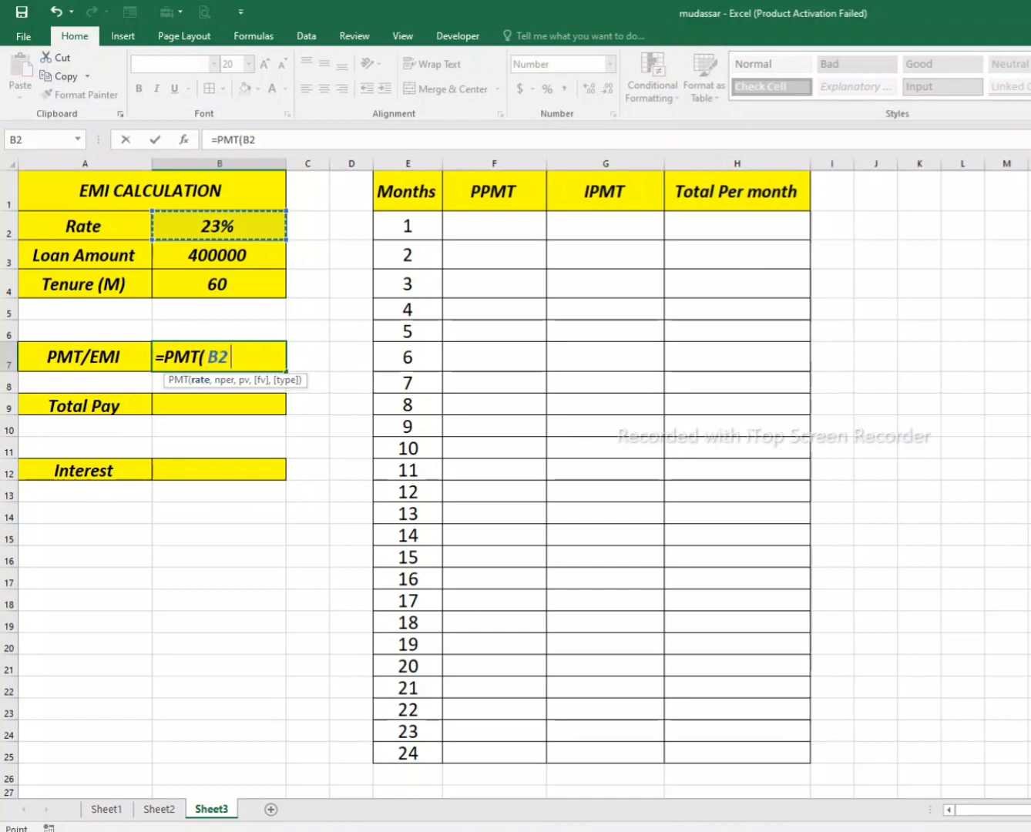
type("/12,")
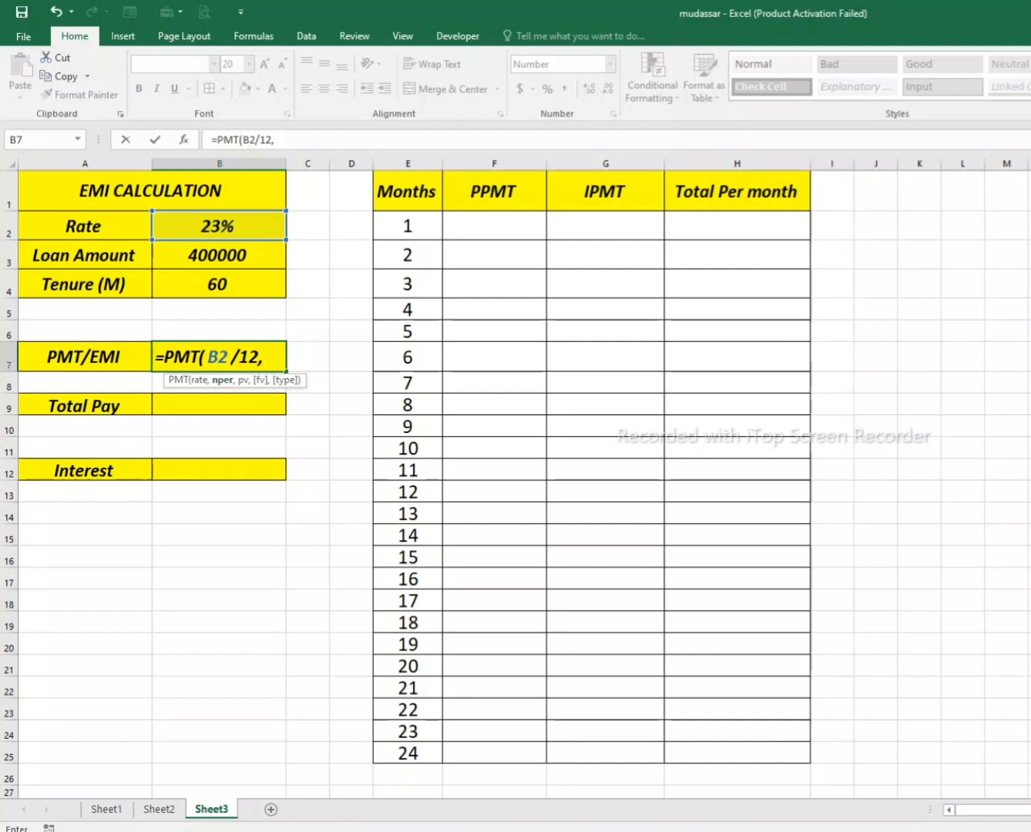
left_click(219, 285)
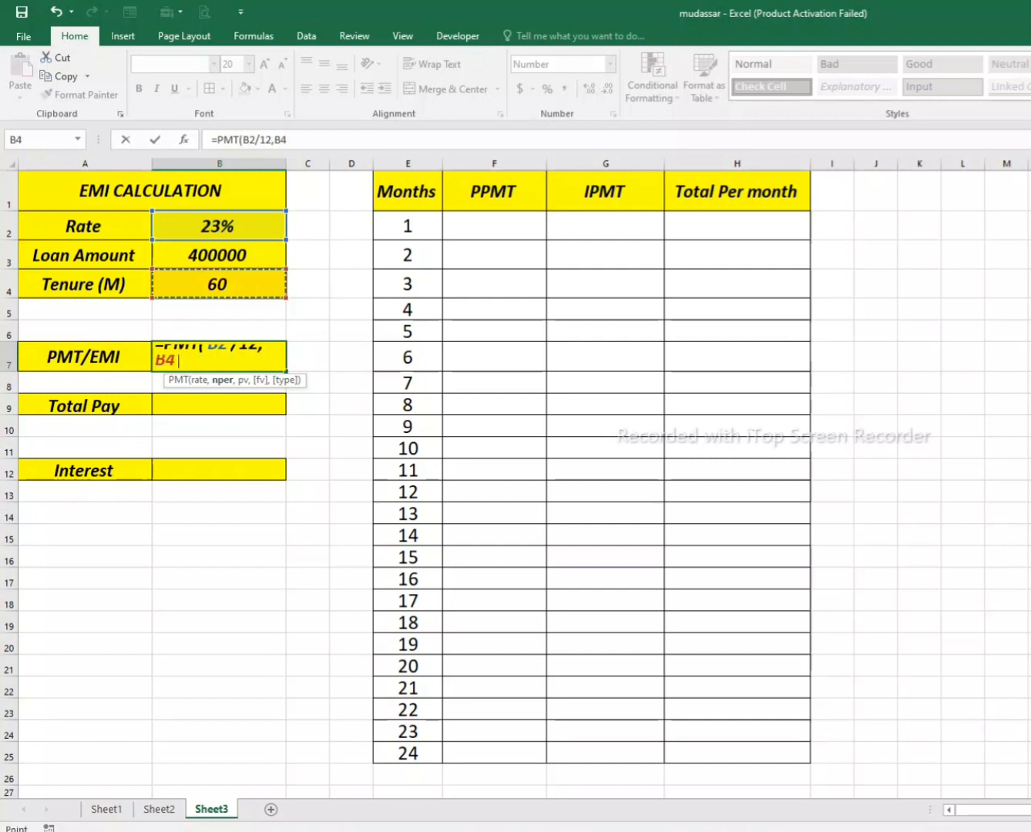
type(",")
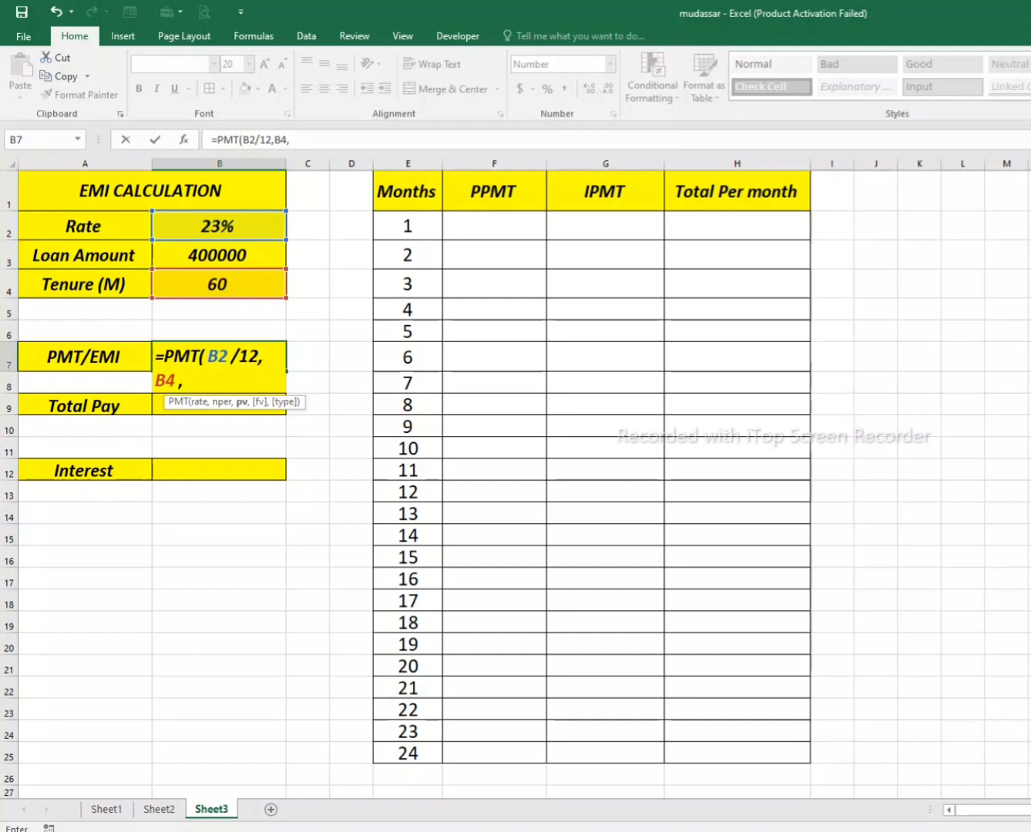
left_click(219, 256)
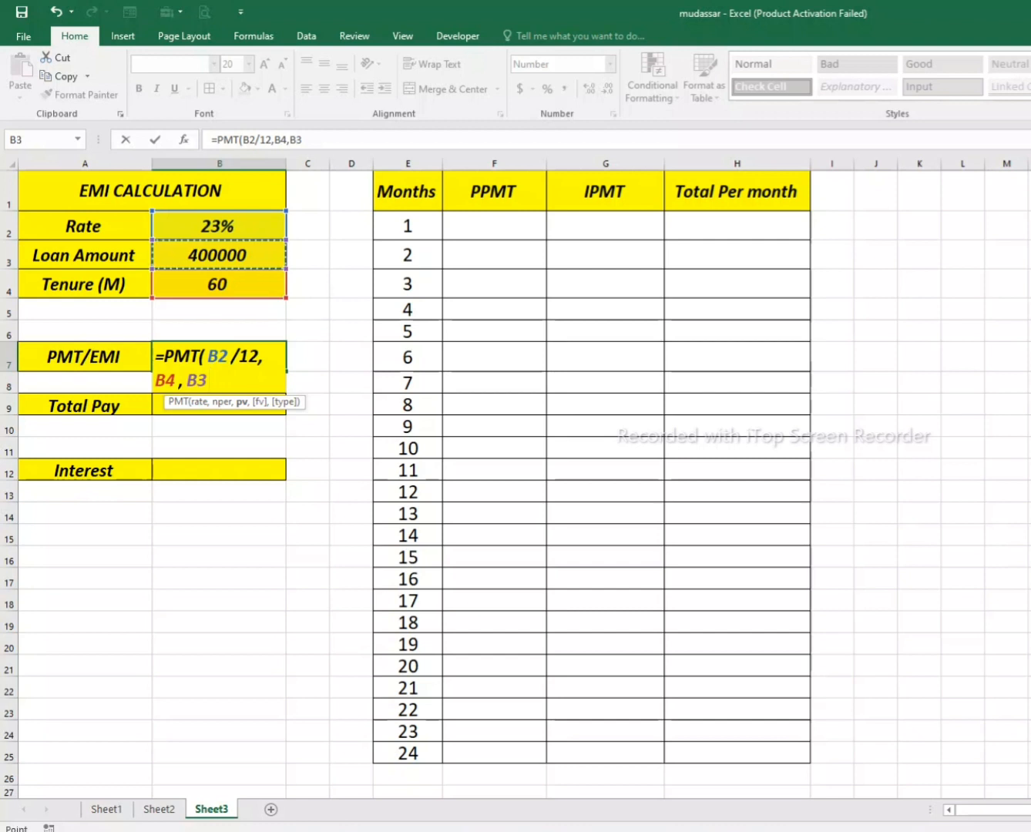
type(")")
key("Return")
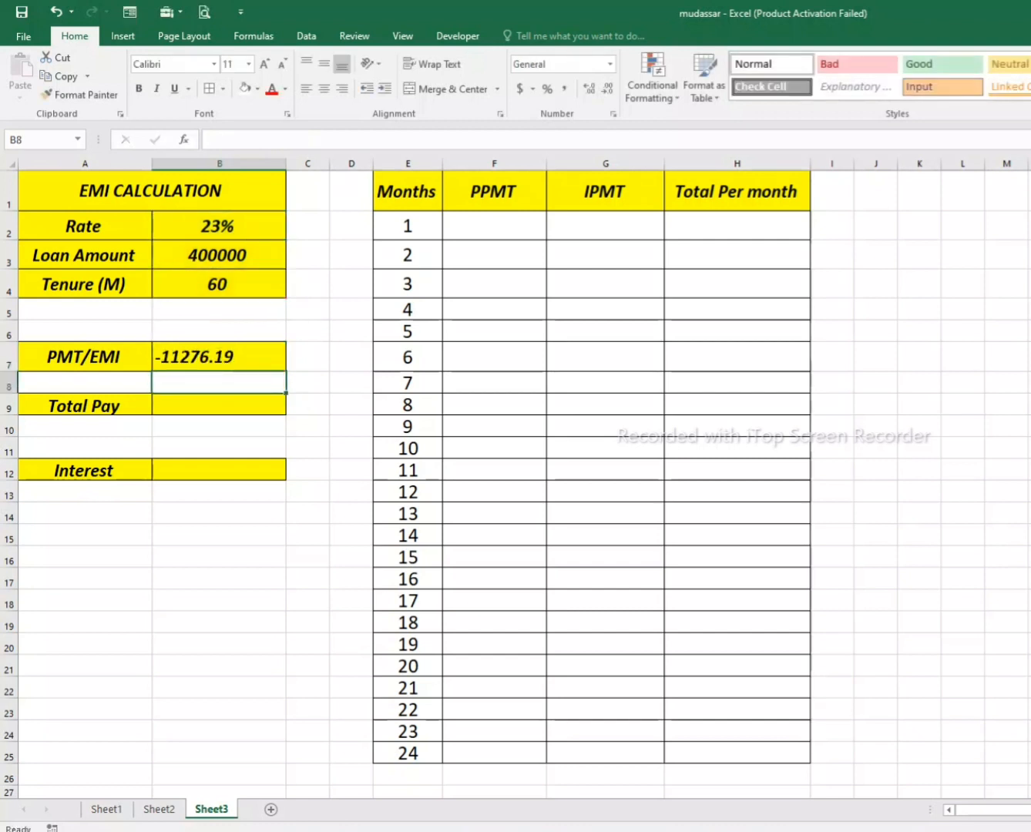
Negate the loan amount argument in the PMT/EMI formula so that B7 contains =PMT(B2/12,B4,-B3).
left_click(219, 357)
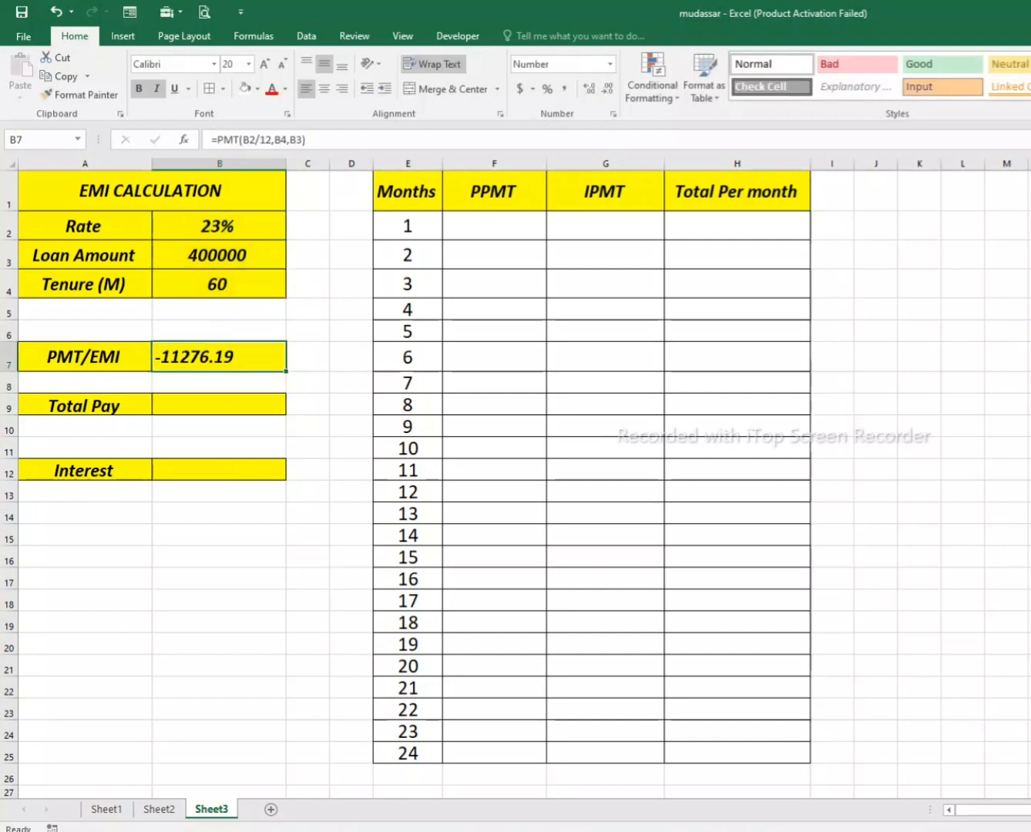
double_click(164, 357)
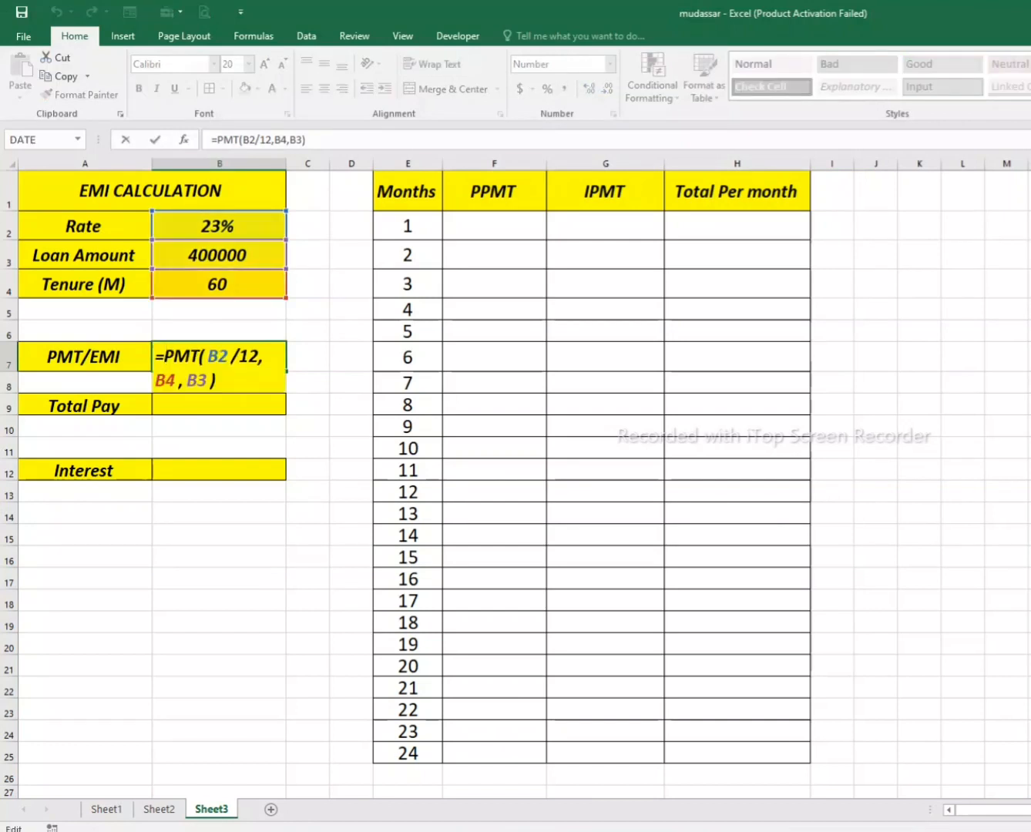
left_click(197, 380)
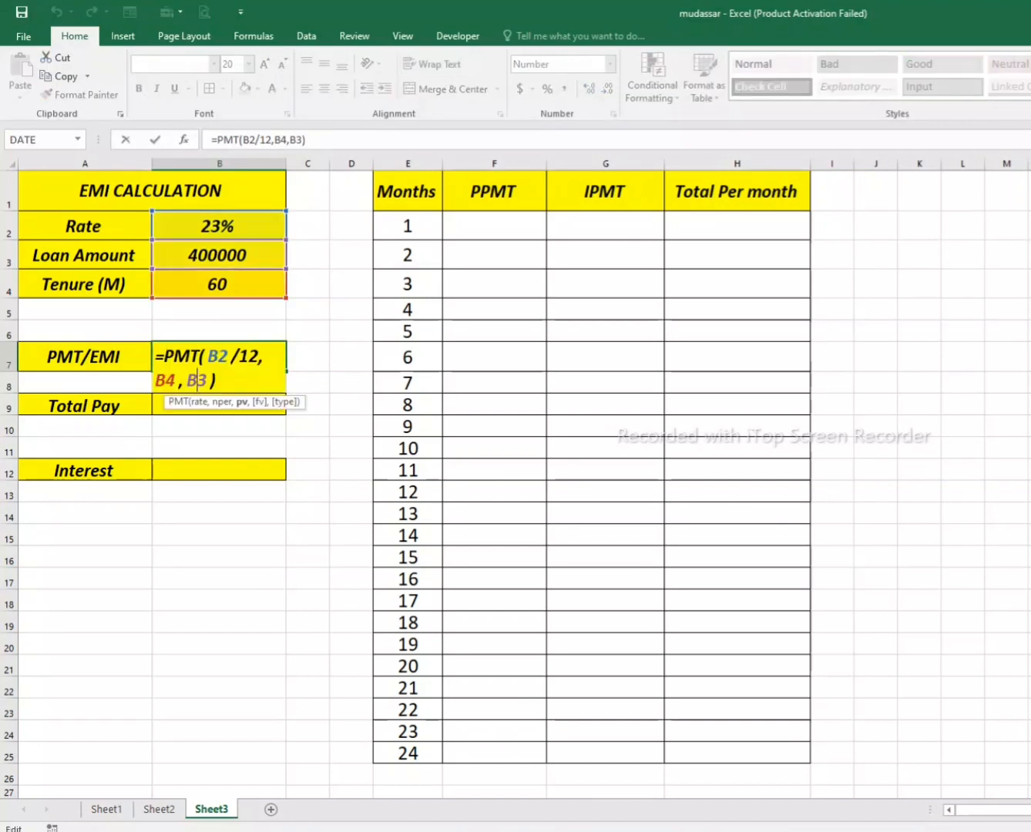
key("Left")
type("*")
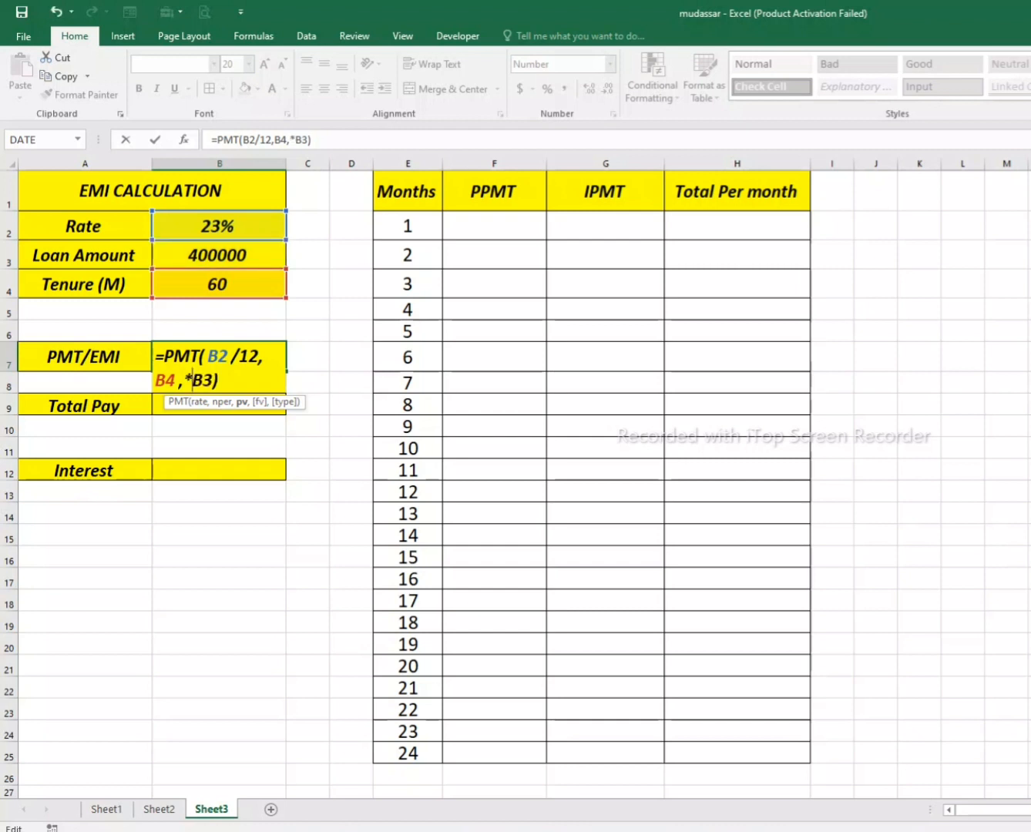
key("BackSpace")
type("-")
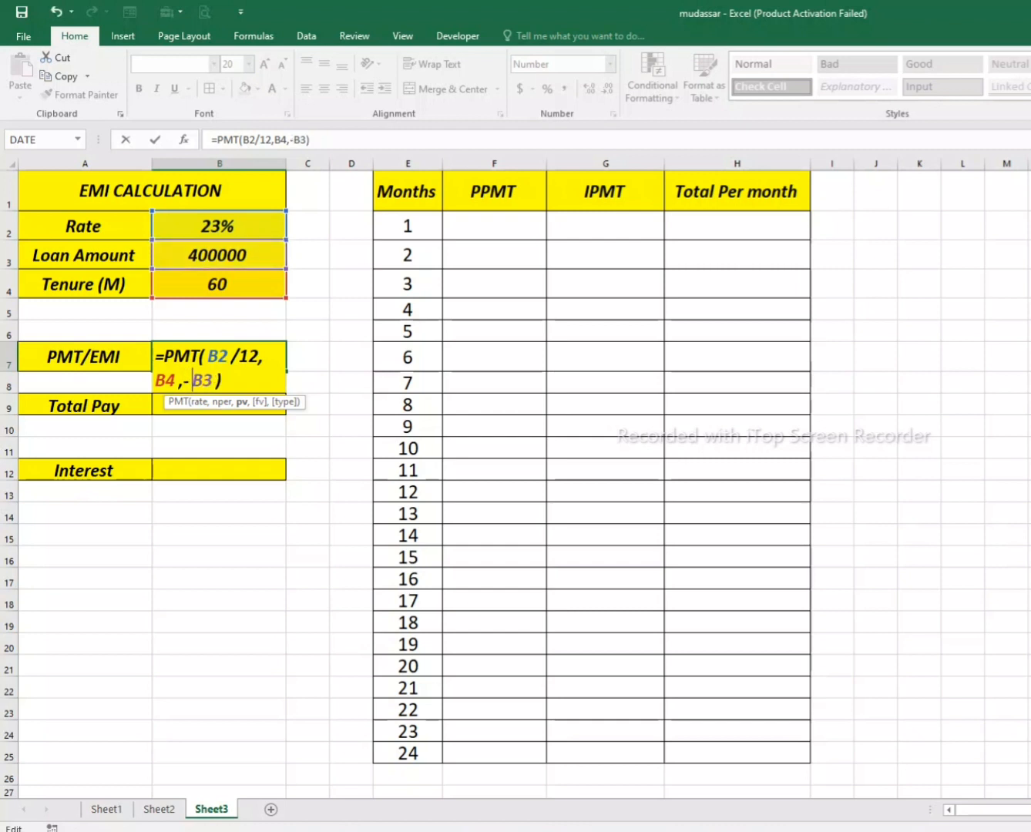
key("Return")
left_click(220, 357)
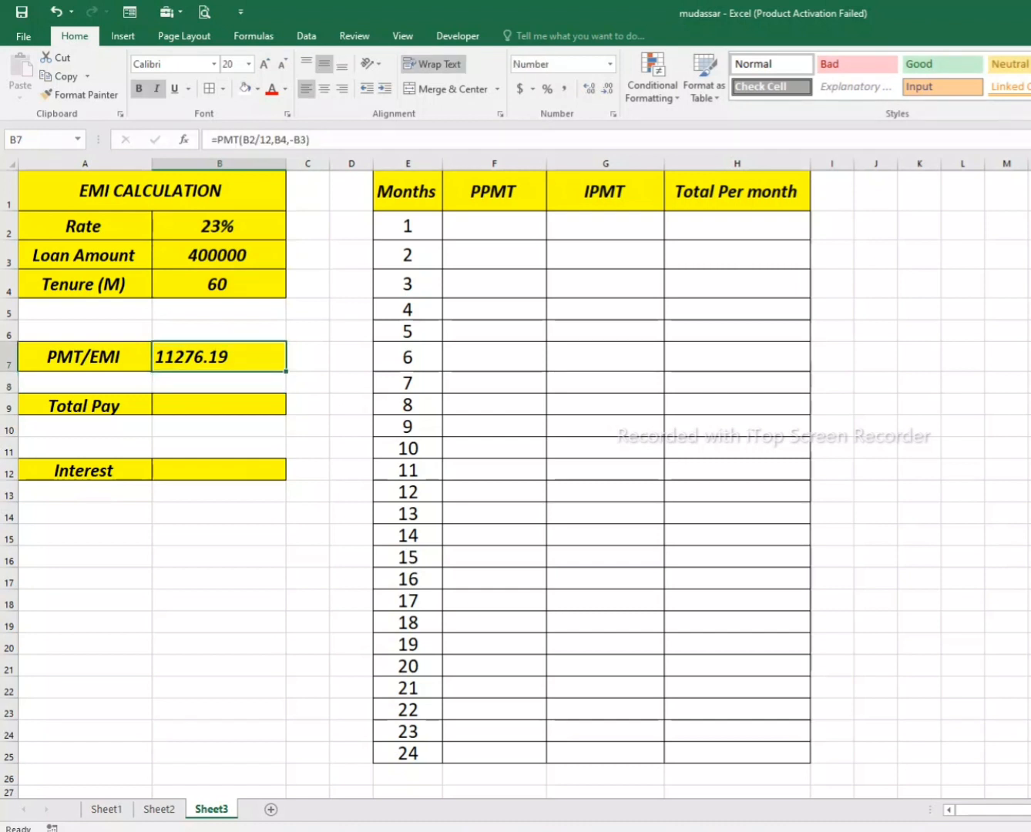
left_click_drag(85, 357, 223, 357)
left_click(85, 357)
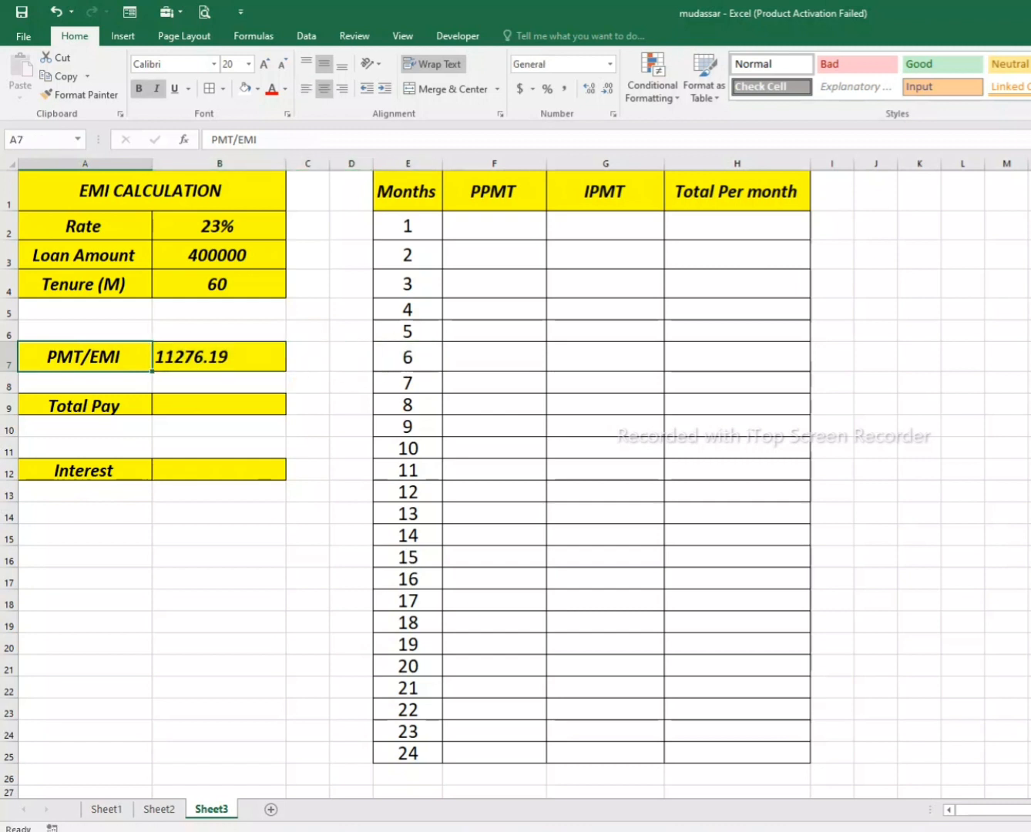
left_click(218, 357)
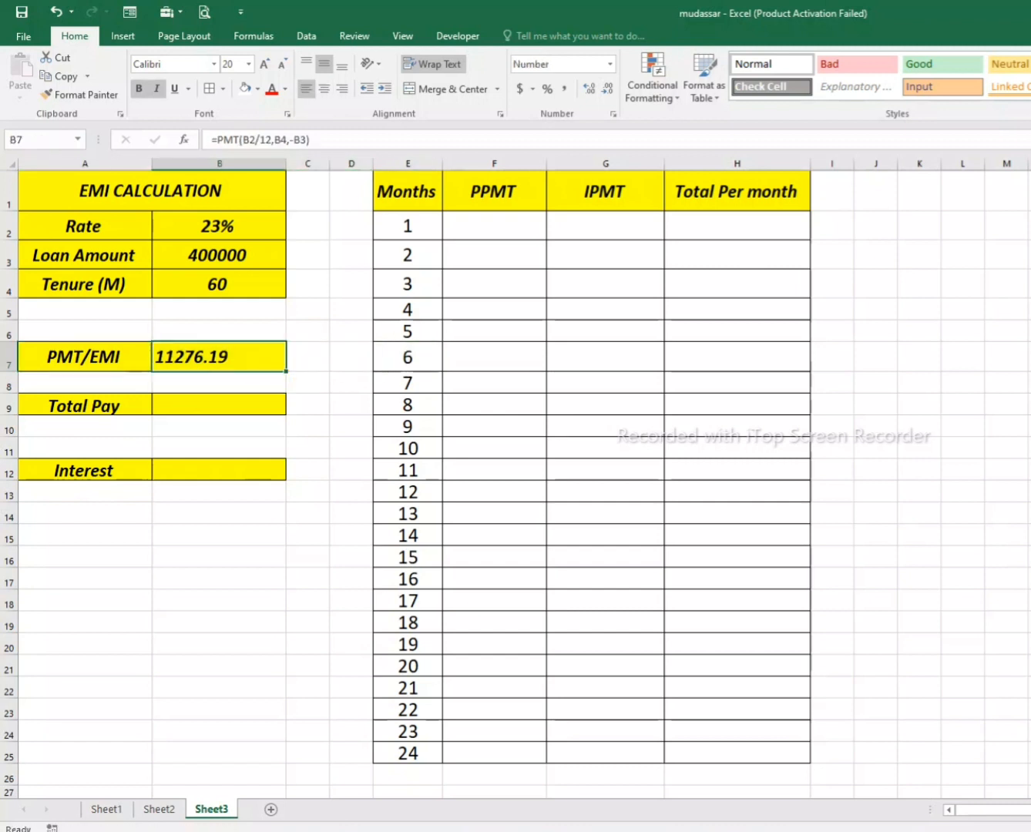
Enter the formula =B7*B4 in the Total Pay result cell B9.
left_click(84, 405)
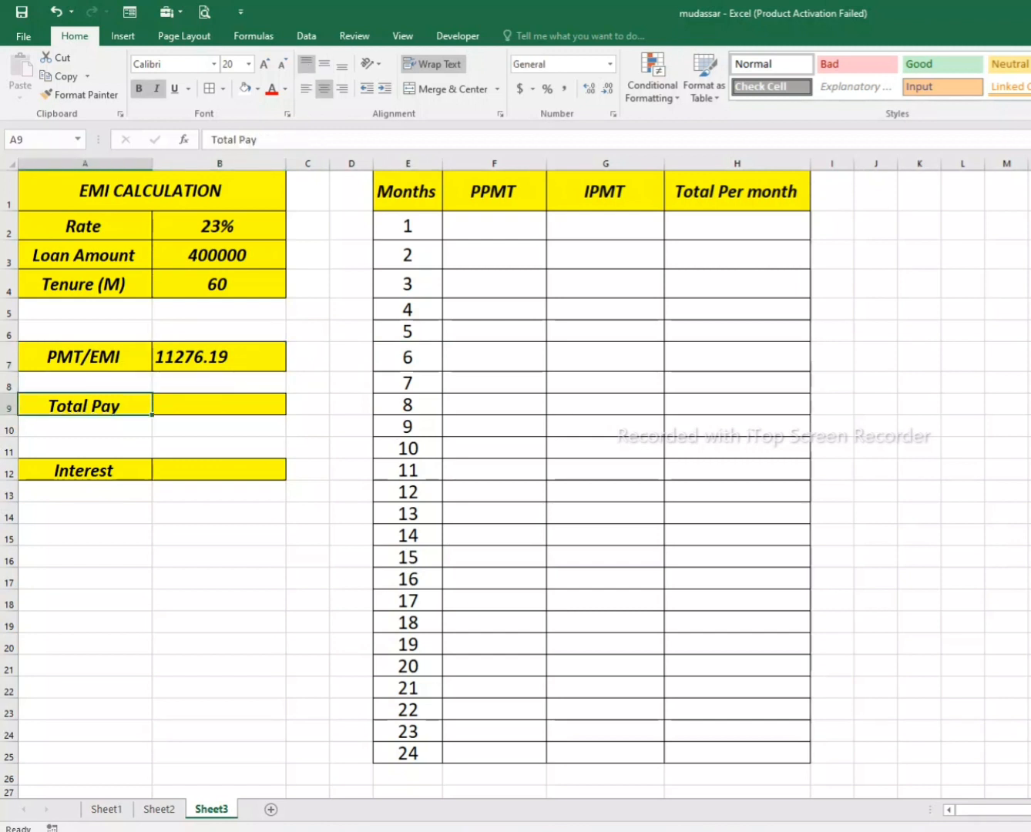
left_click(219, 406)
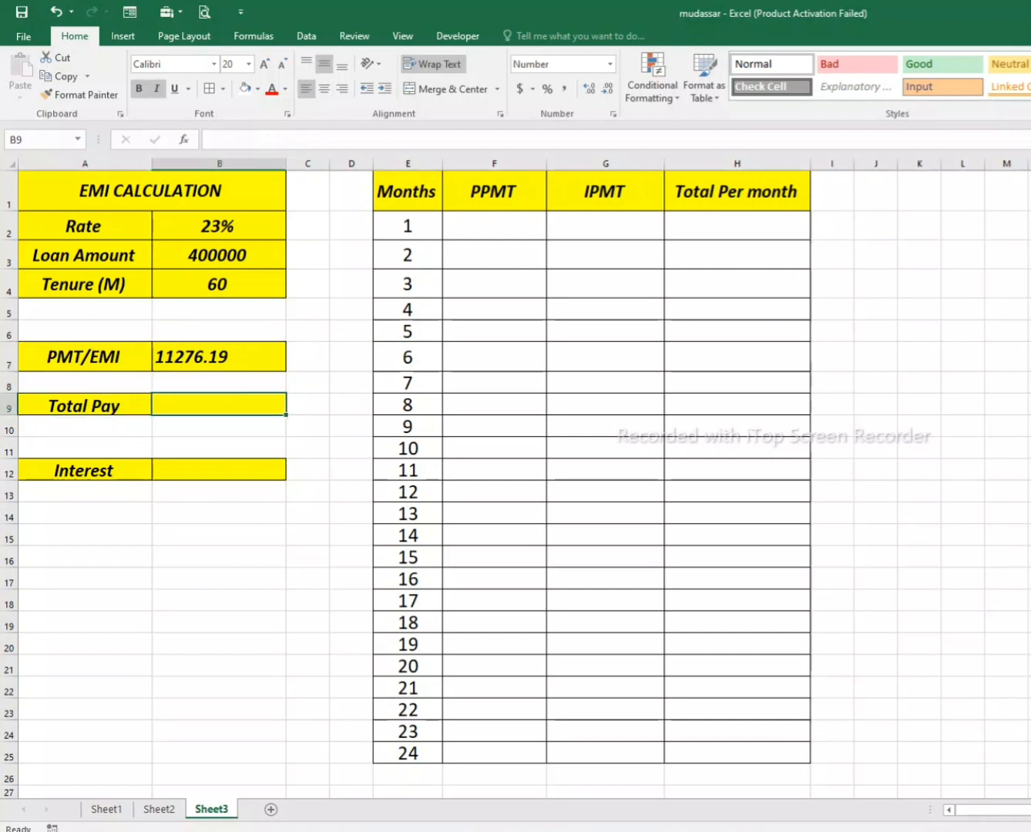
type("=")
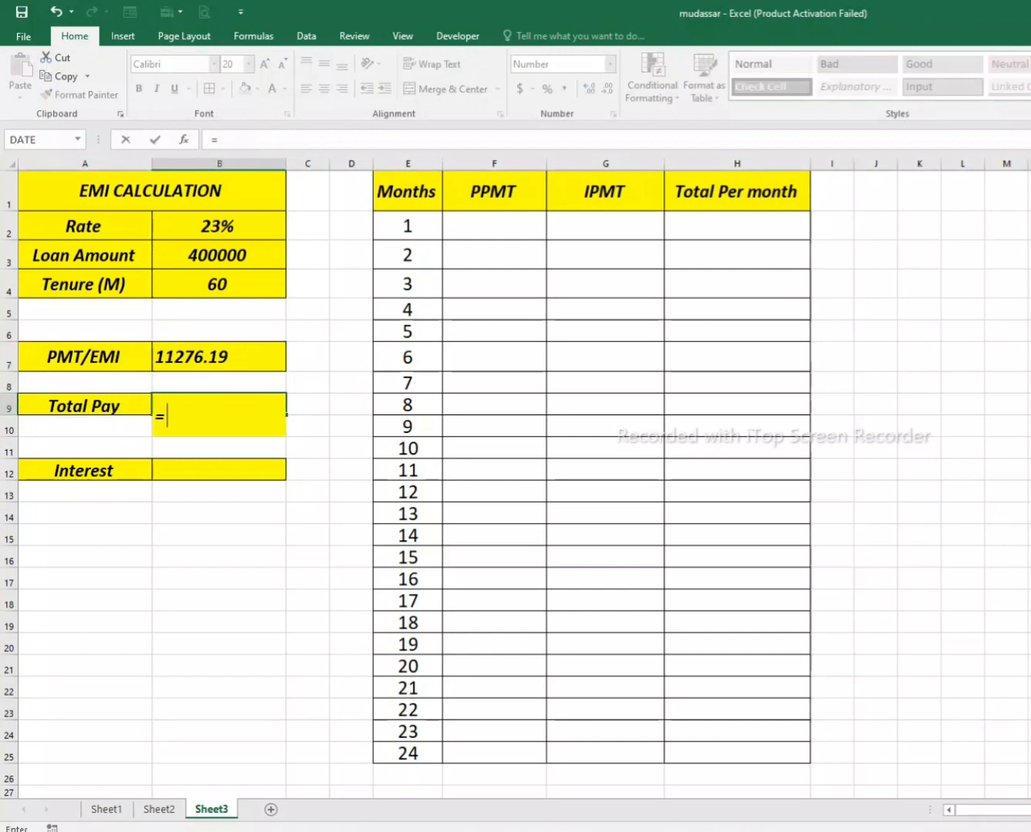
left_click(220, 357)
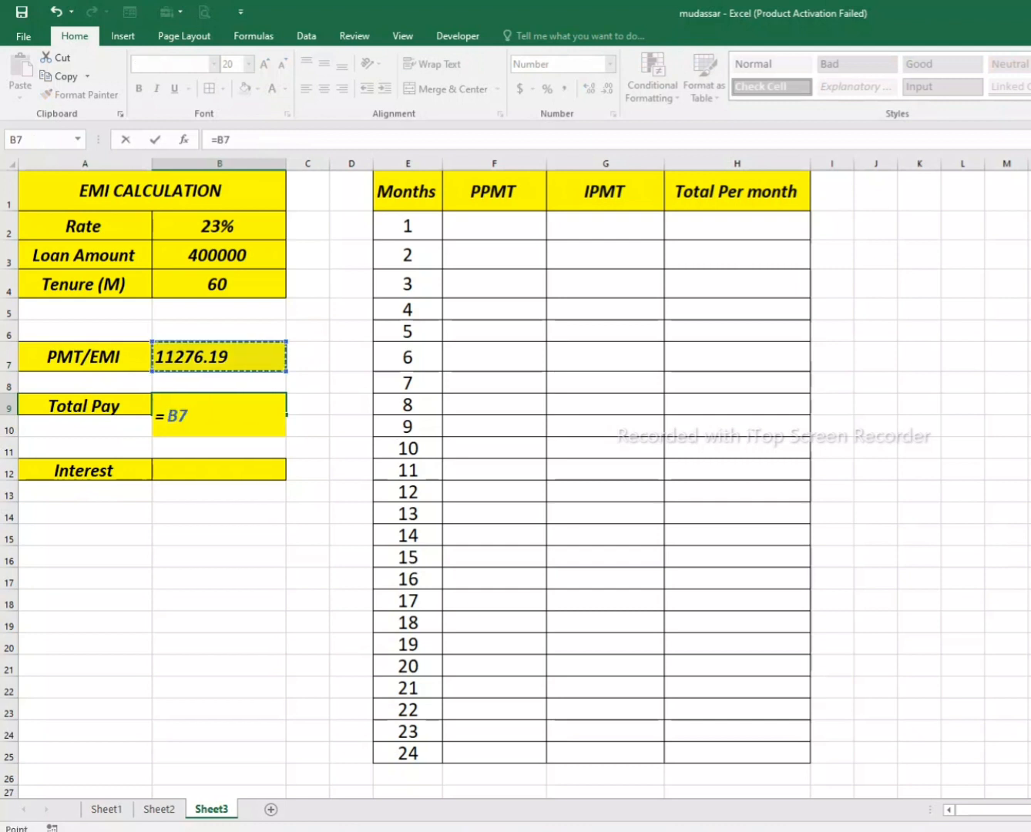
type("*")
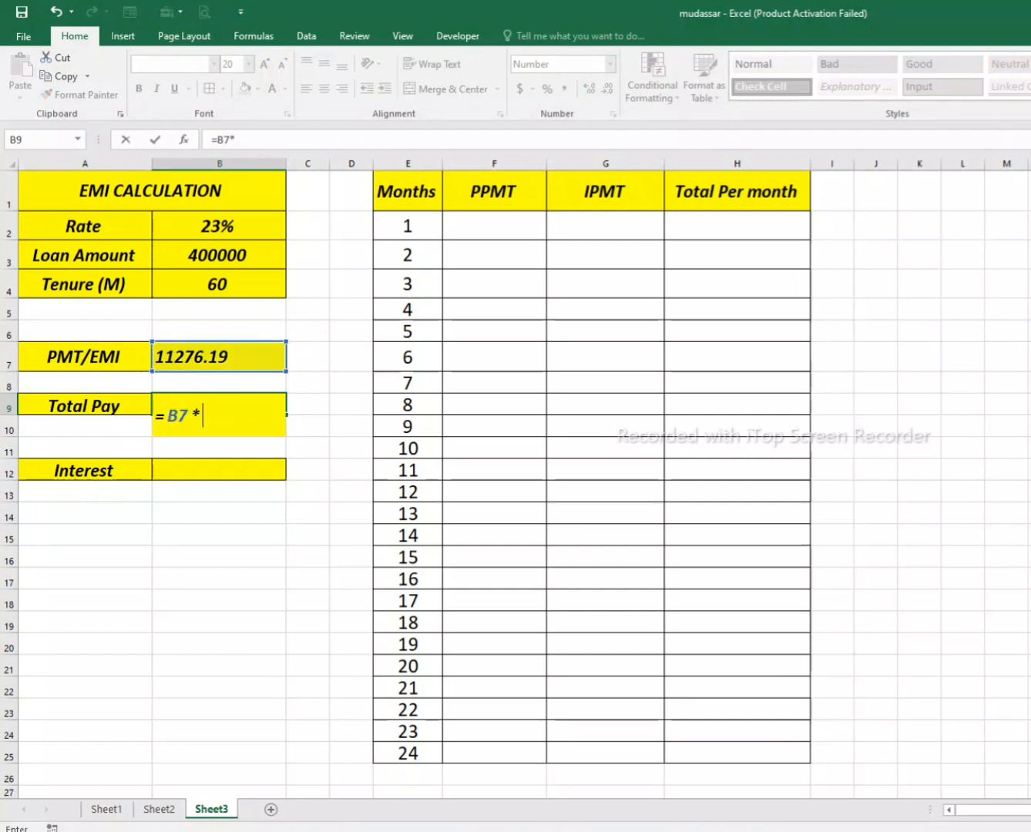
left_click(219, 284)
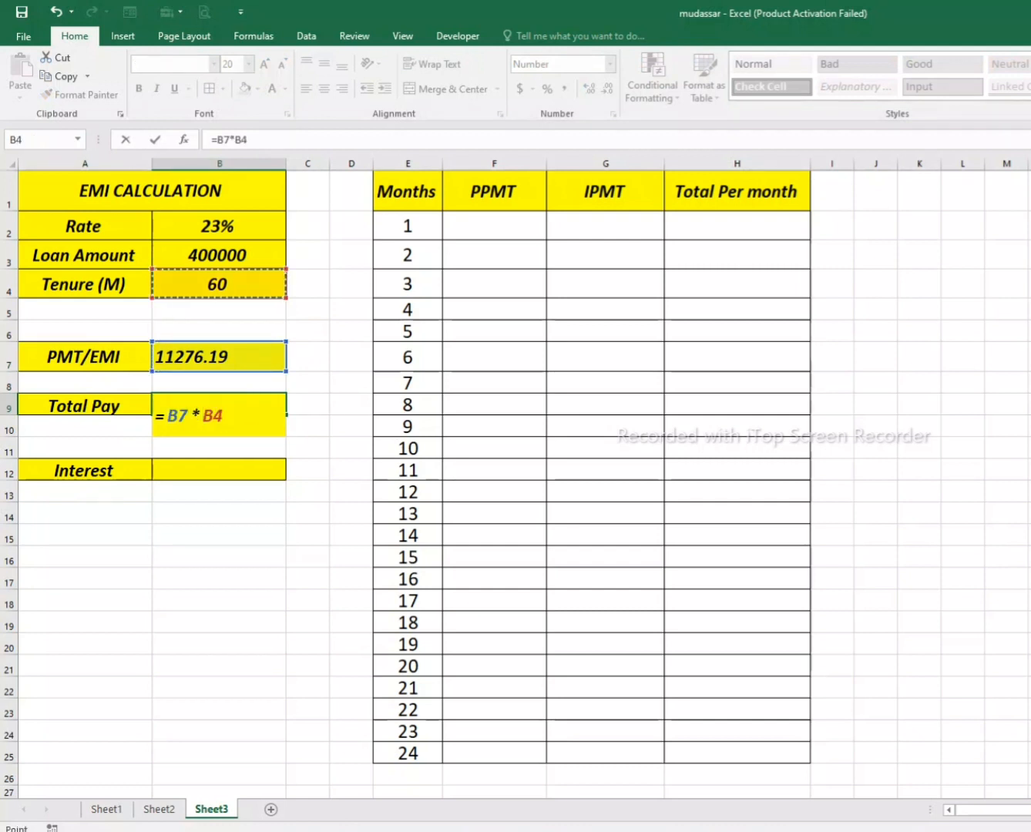
key("Return")
left_click(219, 405)
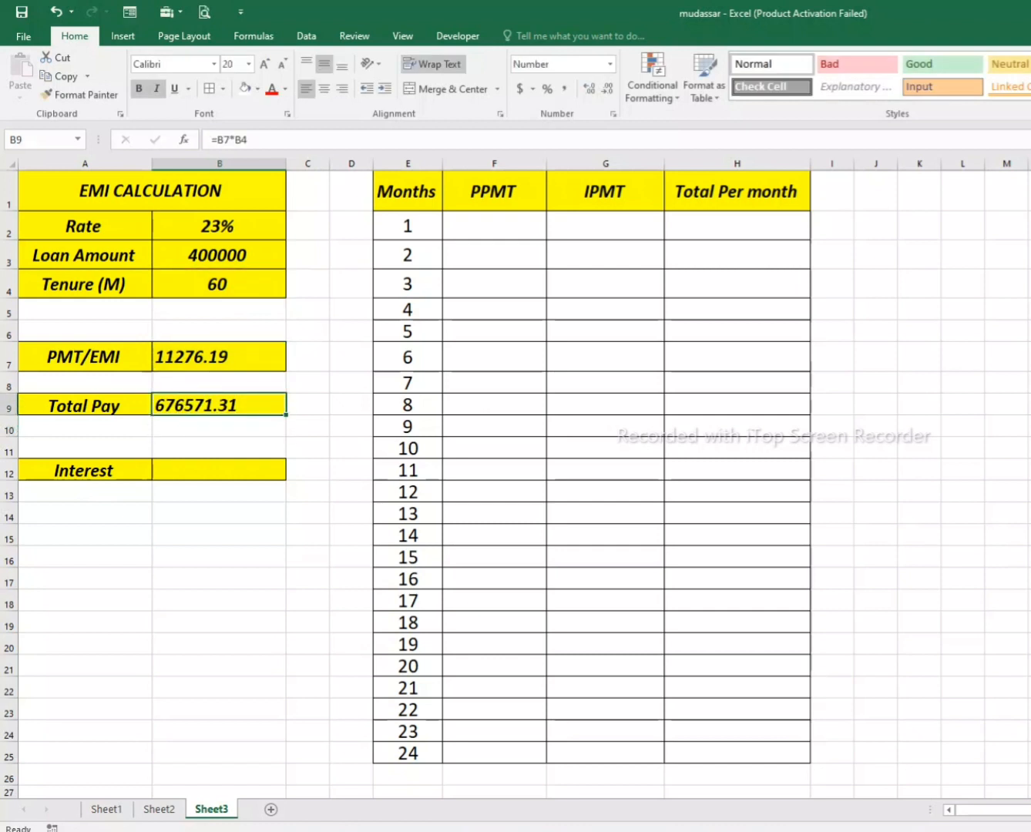
Enter the formula =B9-B3 in the Interest result cell B12.
left_click(220, 492)
left_click(220, 470)
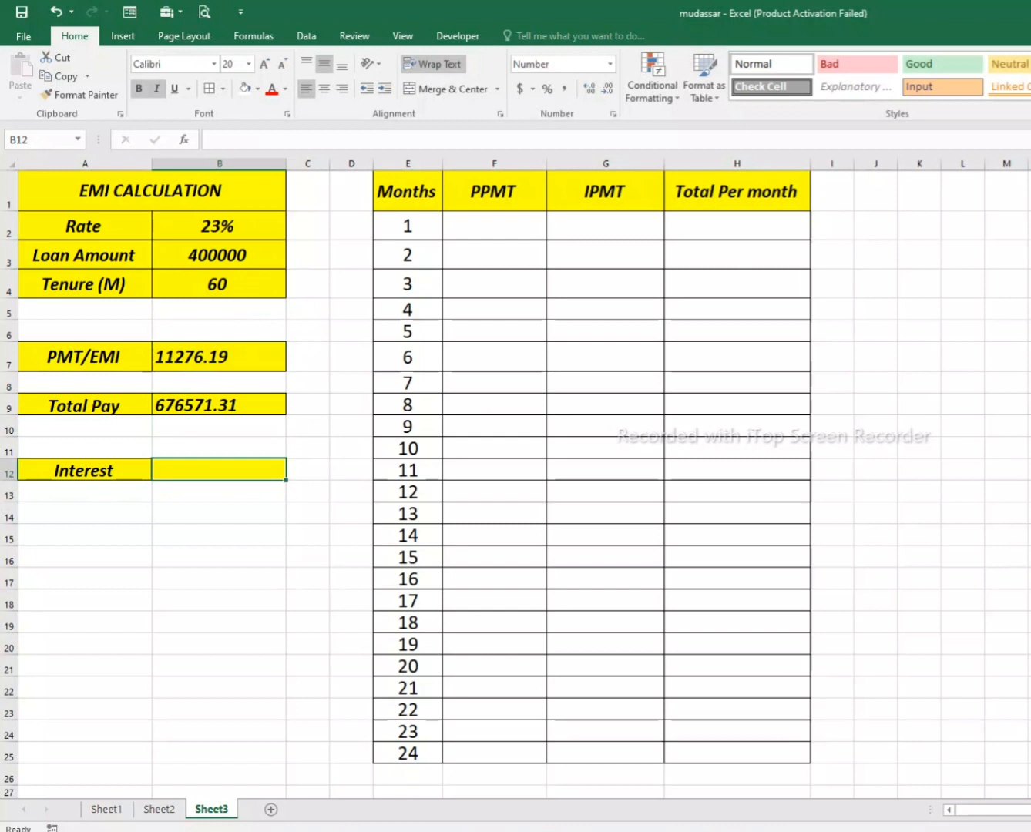
type("=")
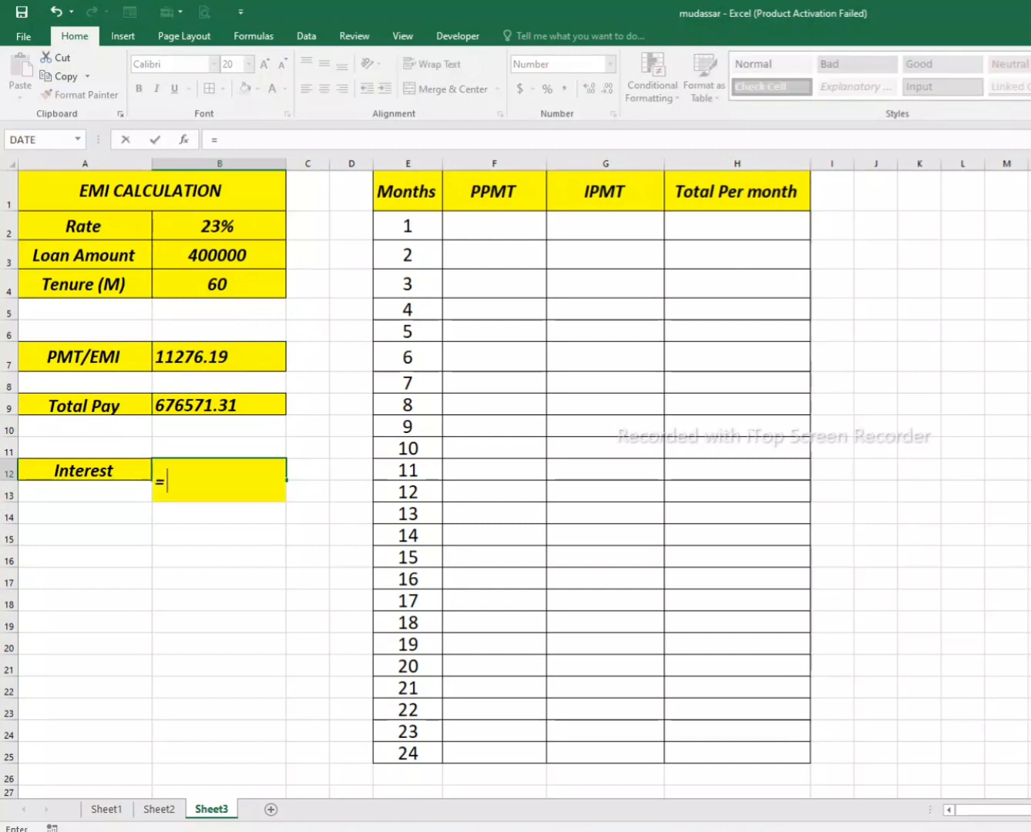
left_click(220, 406)
type("-")
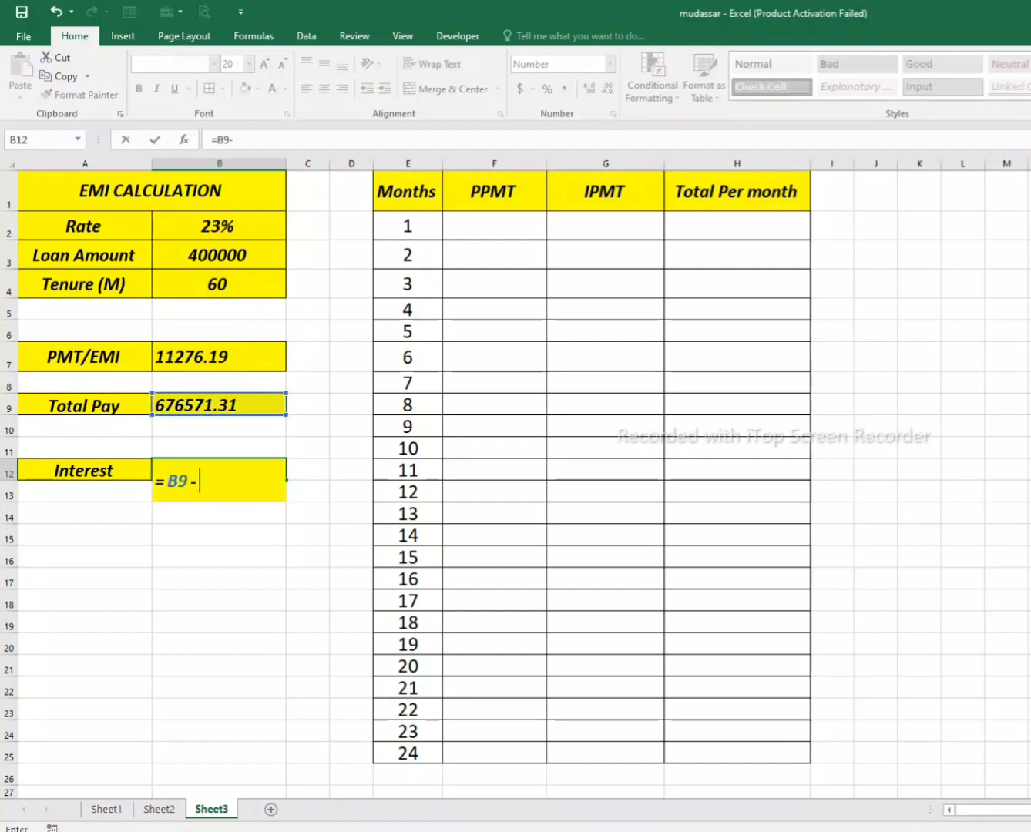
left_click(220, 256)
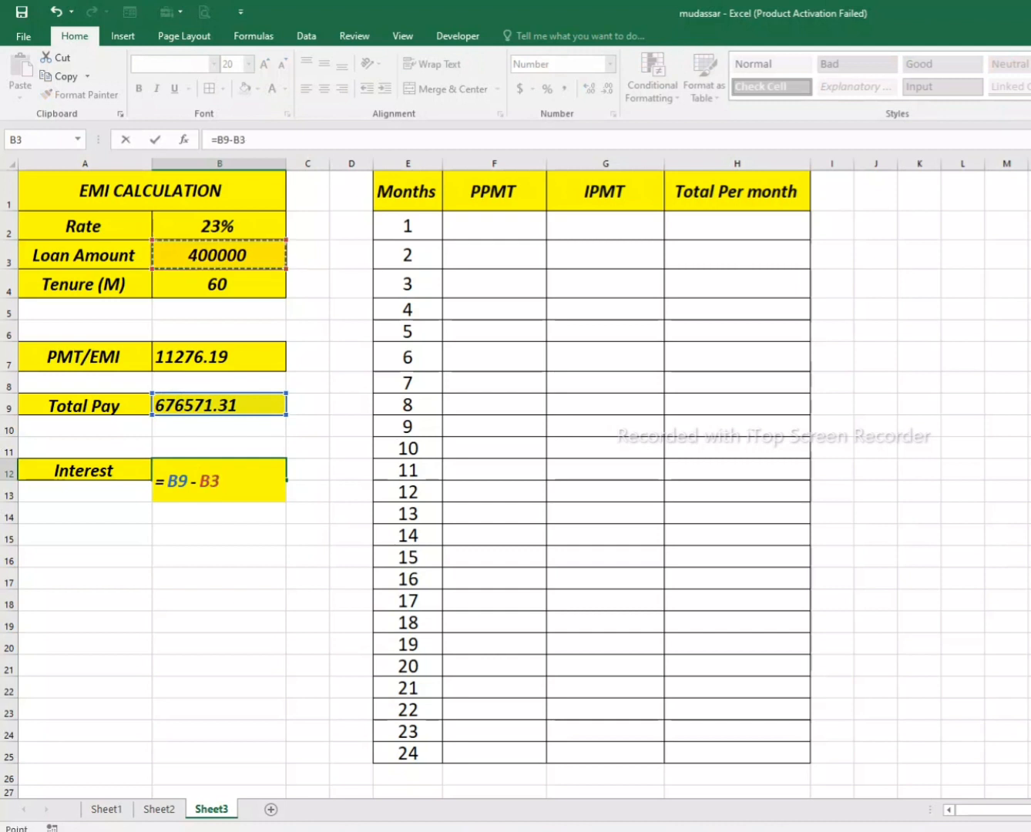
key("Return")
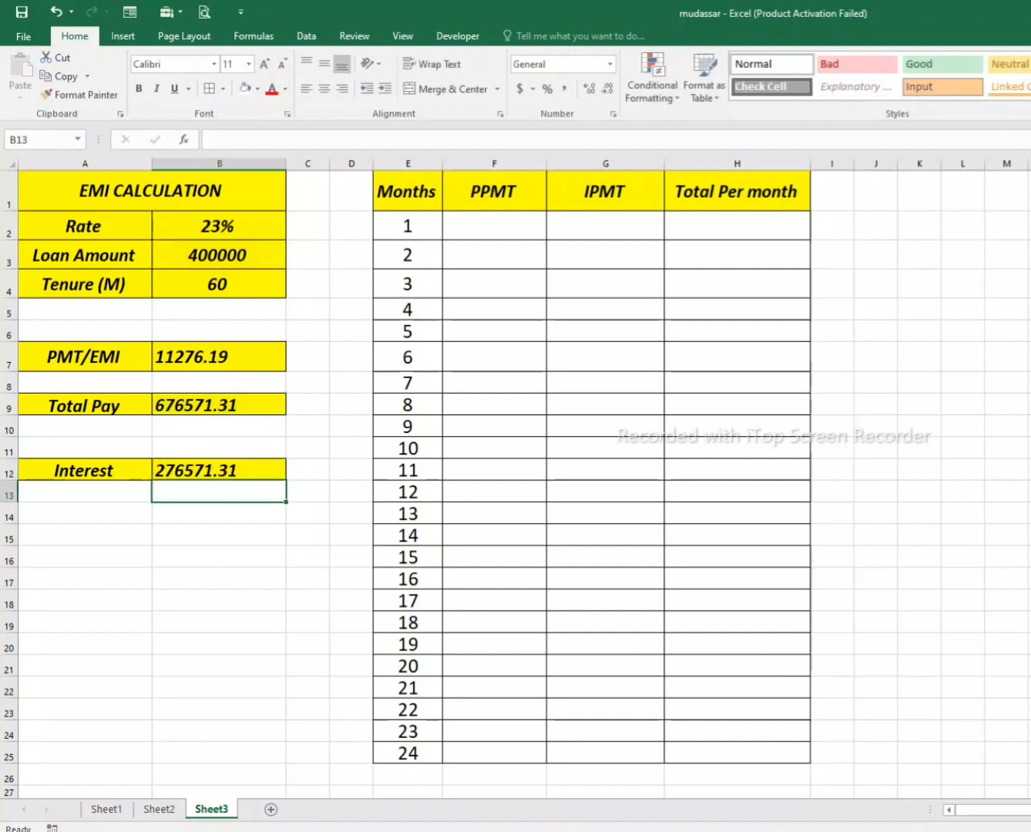
left_click(219, 471)
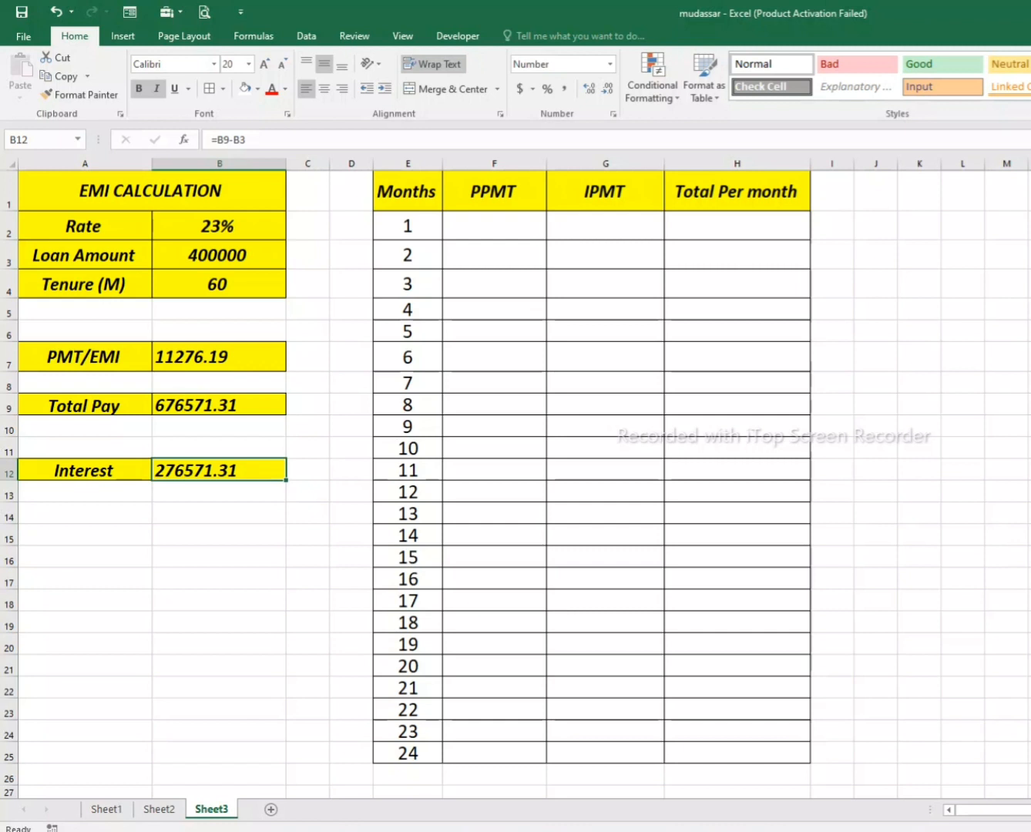
Review the Interest result, the rate, loan amount and tenure inputs, and the empty PPMT and IPMT schedule cells.
left_click(219, 513)
left_click(218, 470)
left_click(494, 225)
left_click(219, 256)
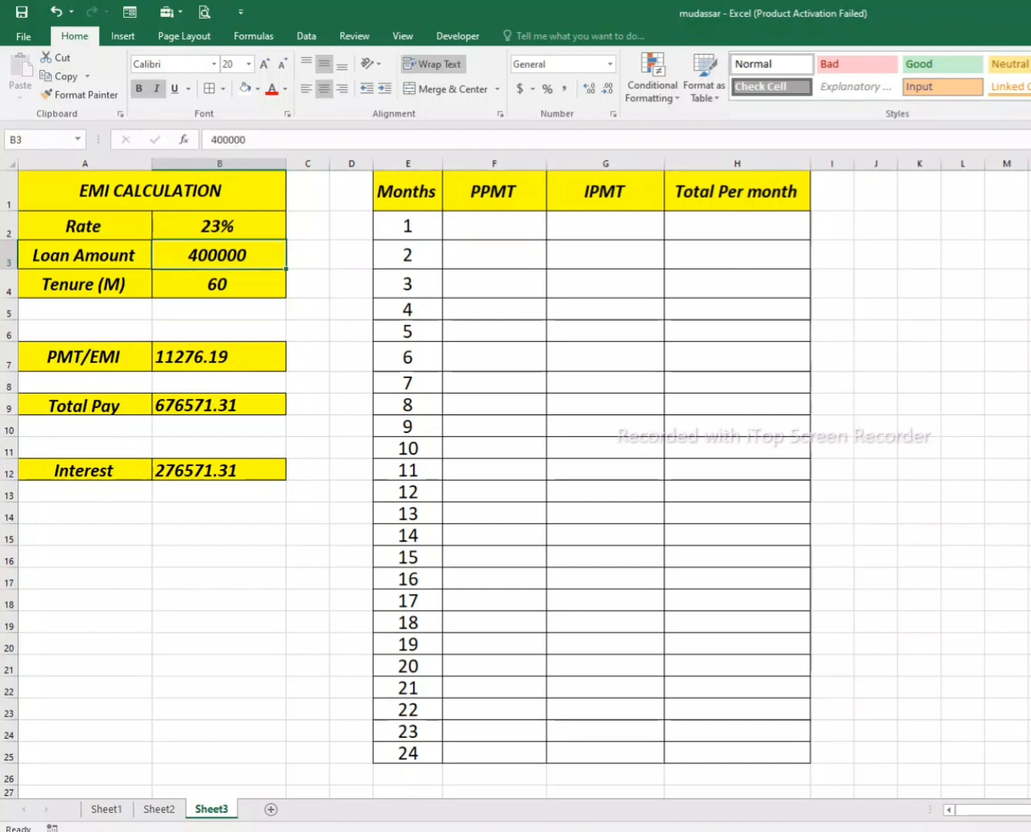
left_click(219, 225)
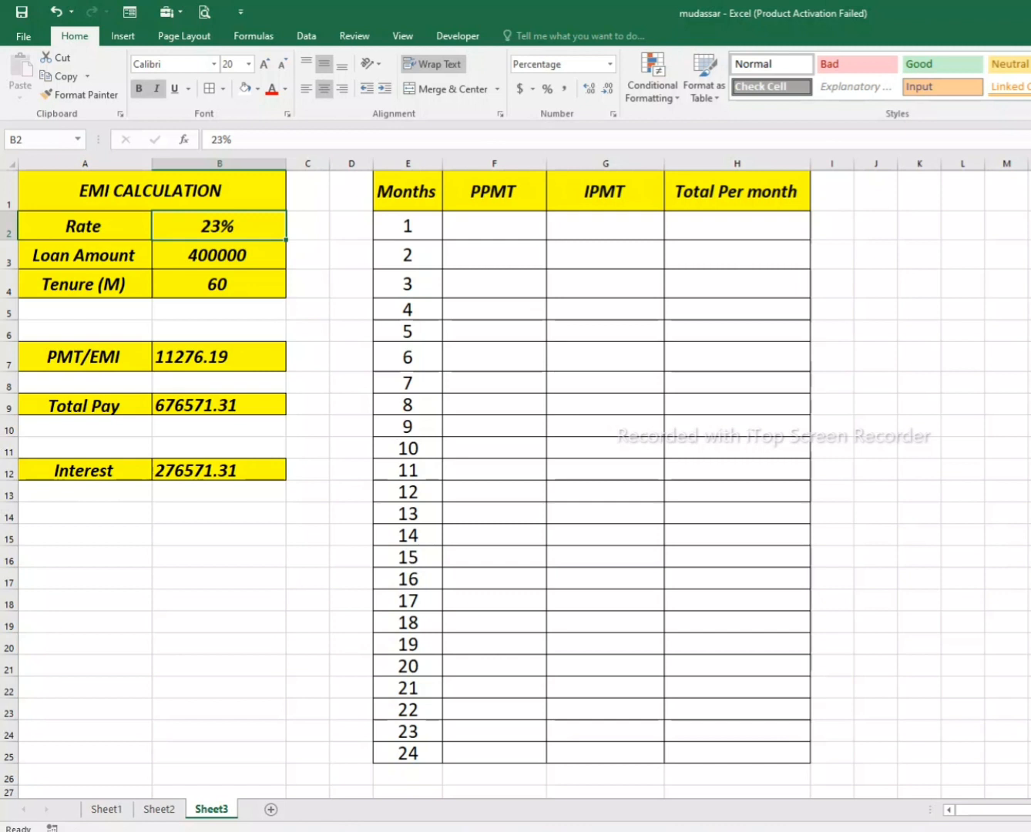
left_click(219, 255)
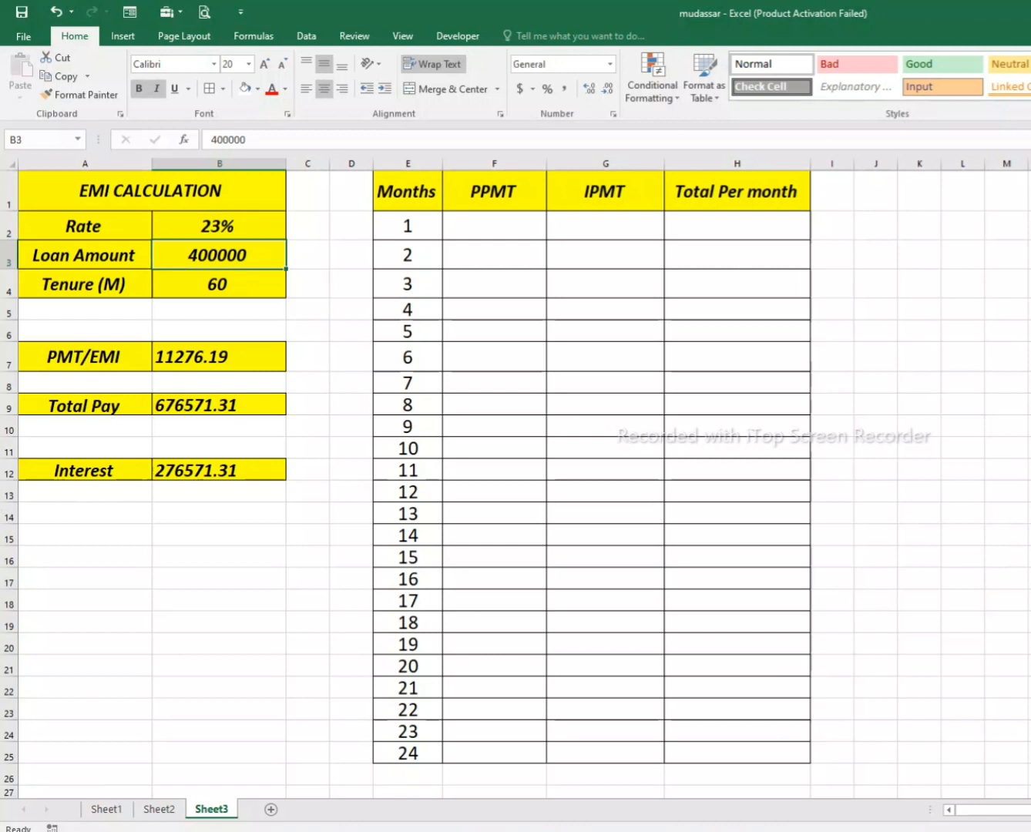
left_click(220, 284)
left_click(220, 255)
left_click(219, 285)
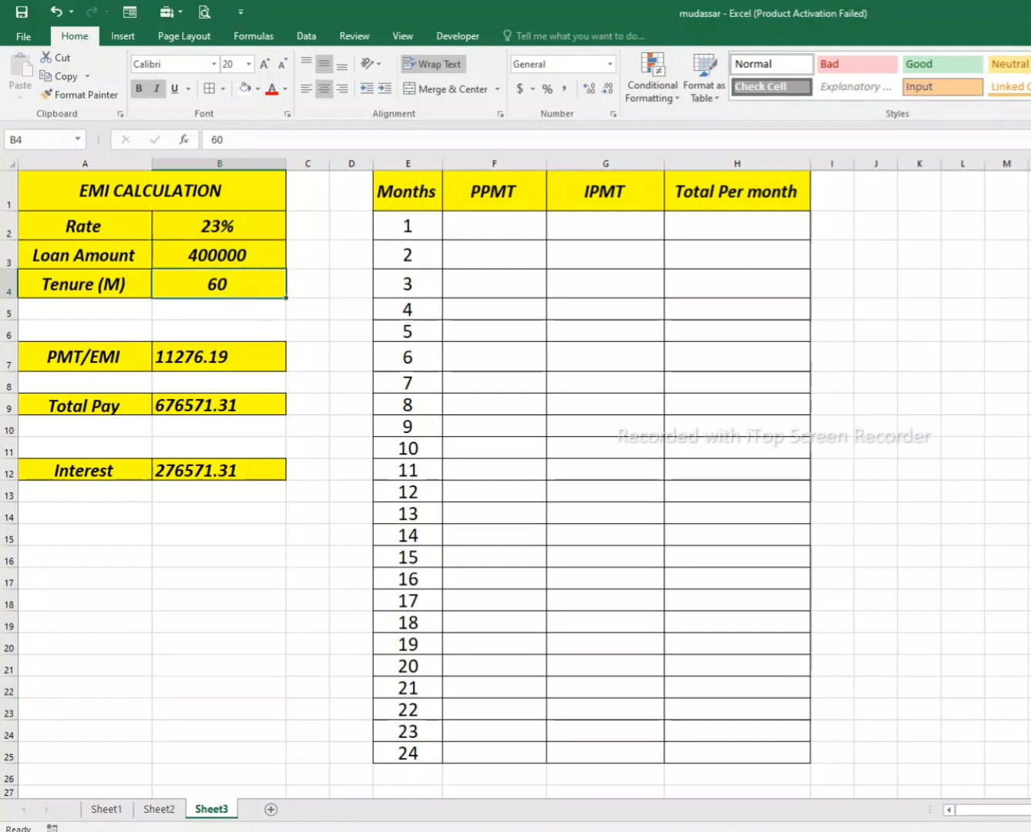
left_click(605, 356)
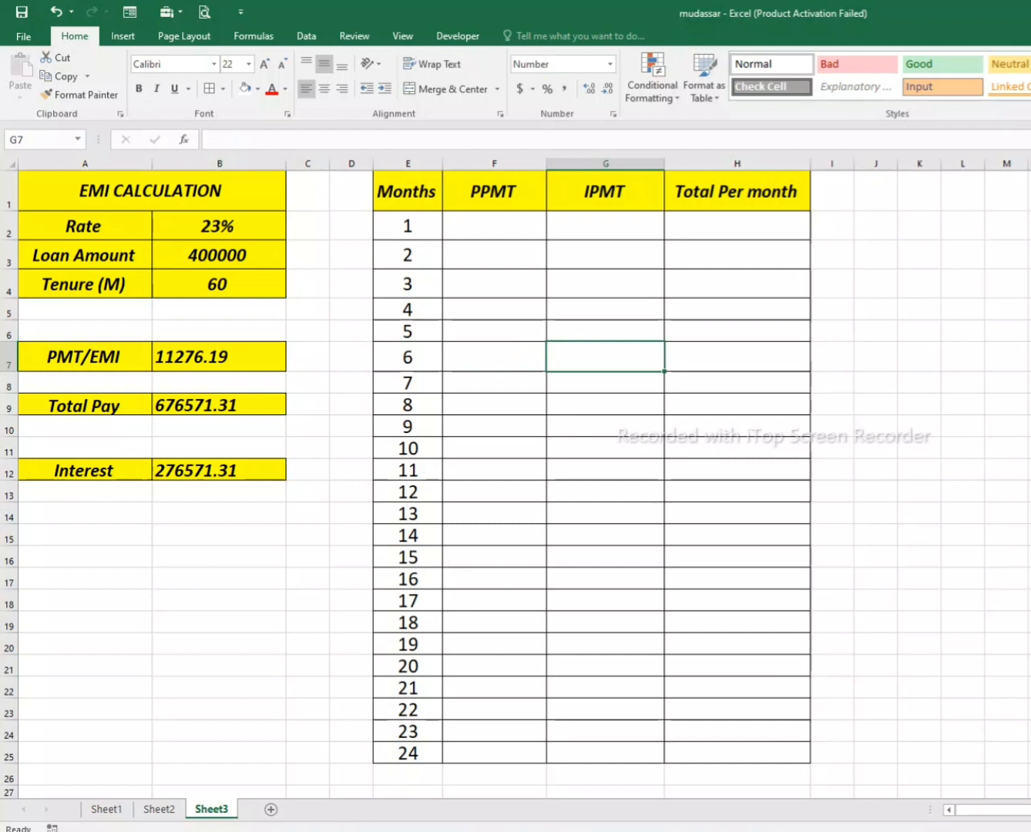
left_click(219, 256)
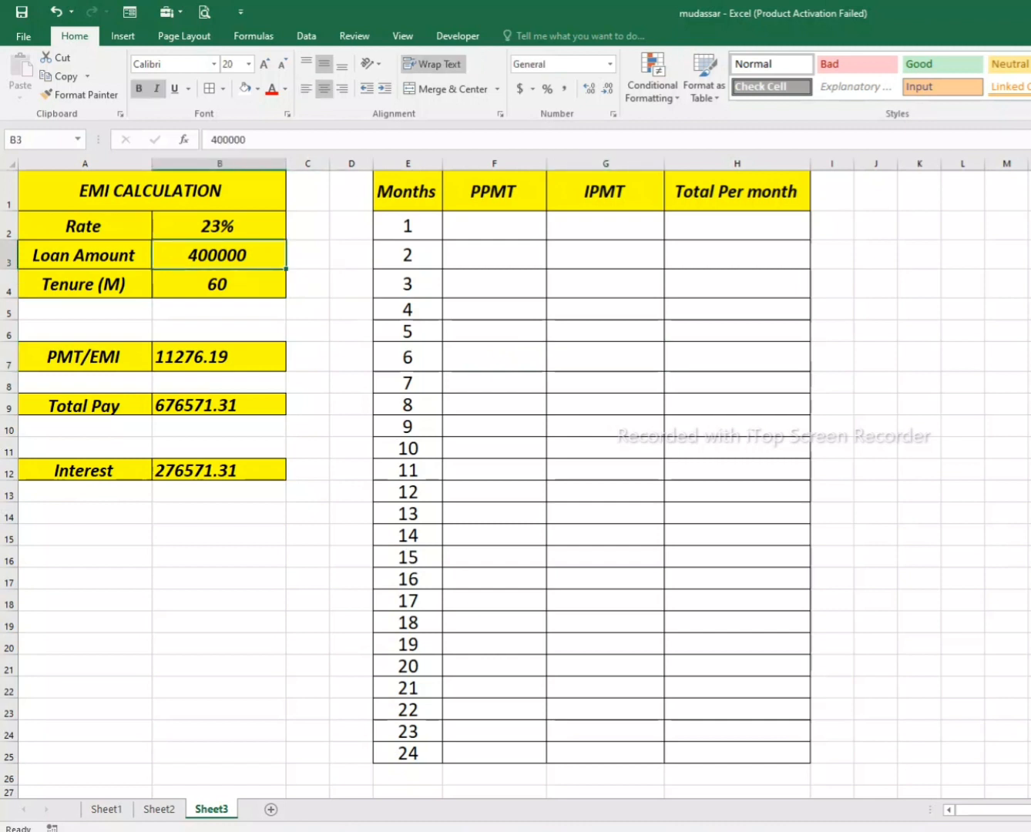
left_click(220, 226)
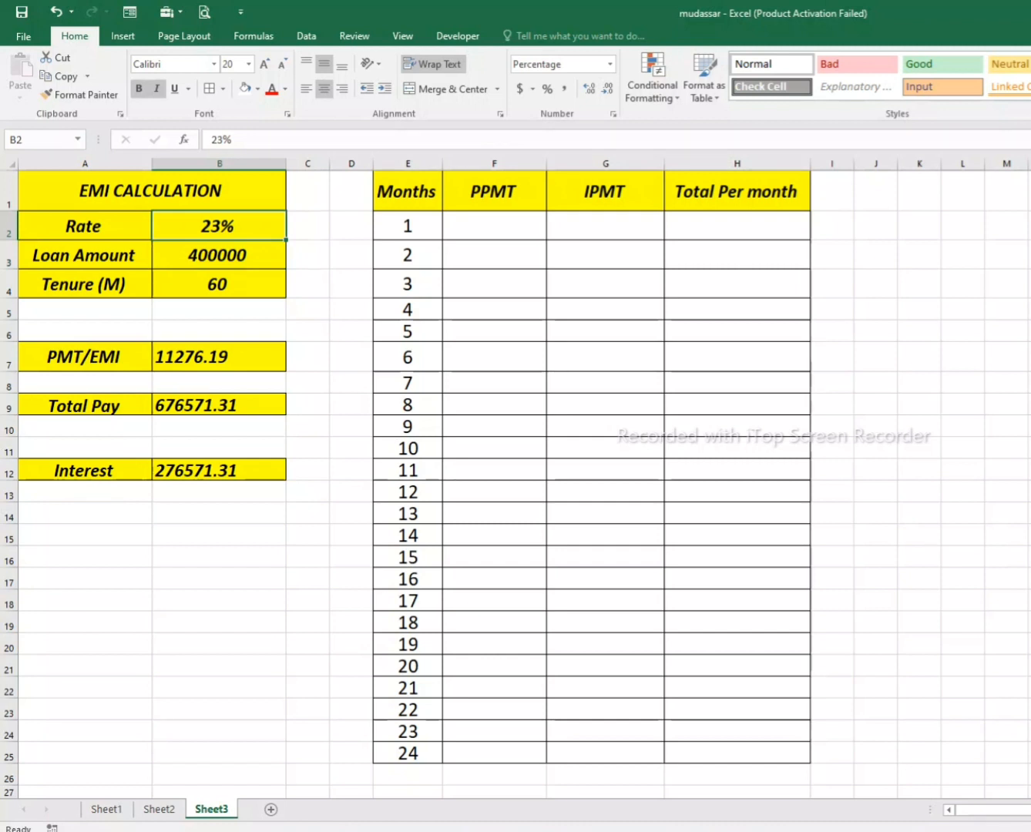
left_click(408, 226)
left_click(495, 225)
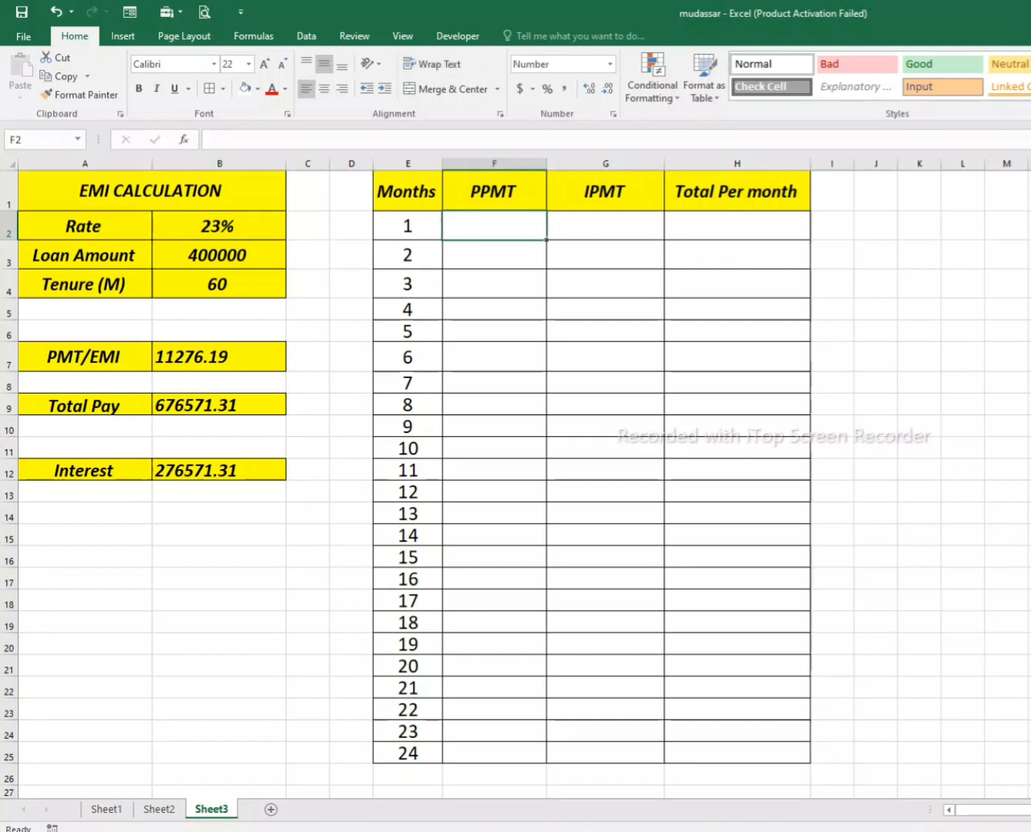
Widen the PPMT and IPMT columns F and G of the monthly schedule.
left_click_drag(494, 164, 755, 164)
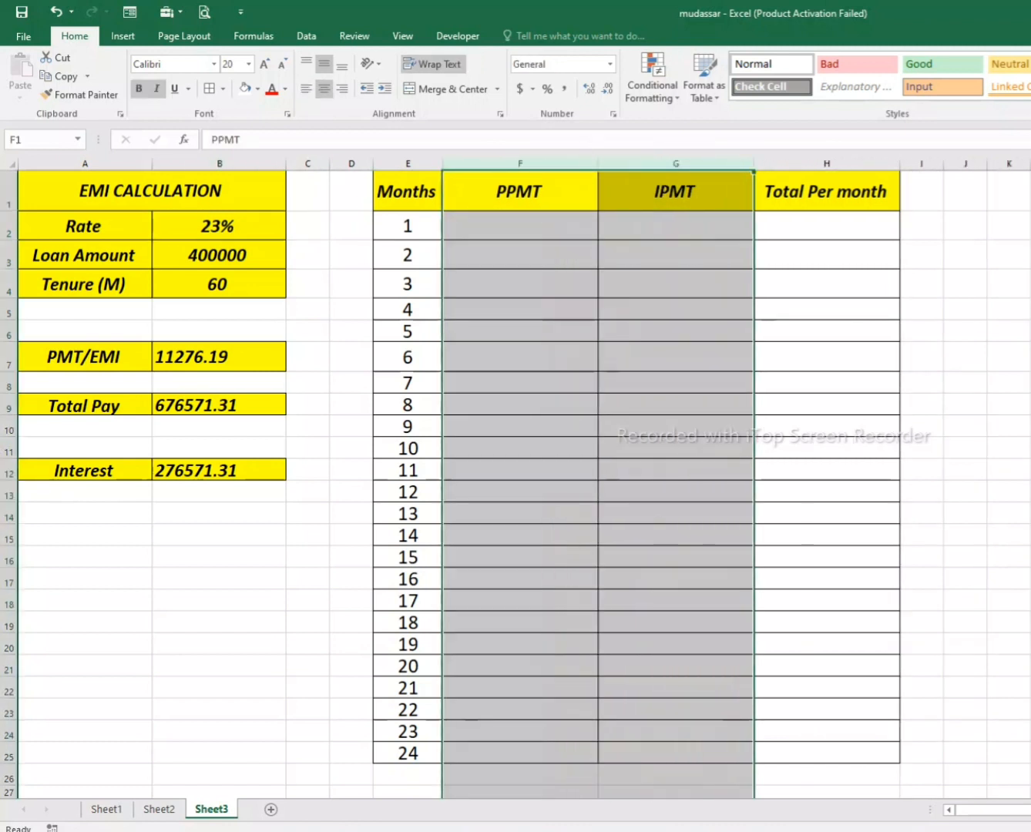
left_click(676, 254)
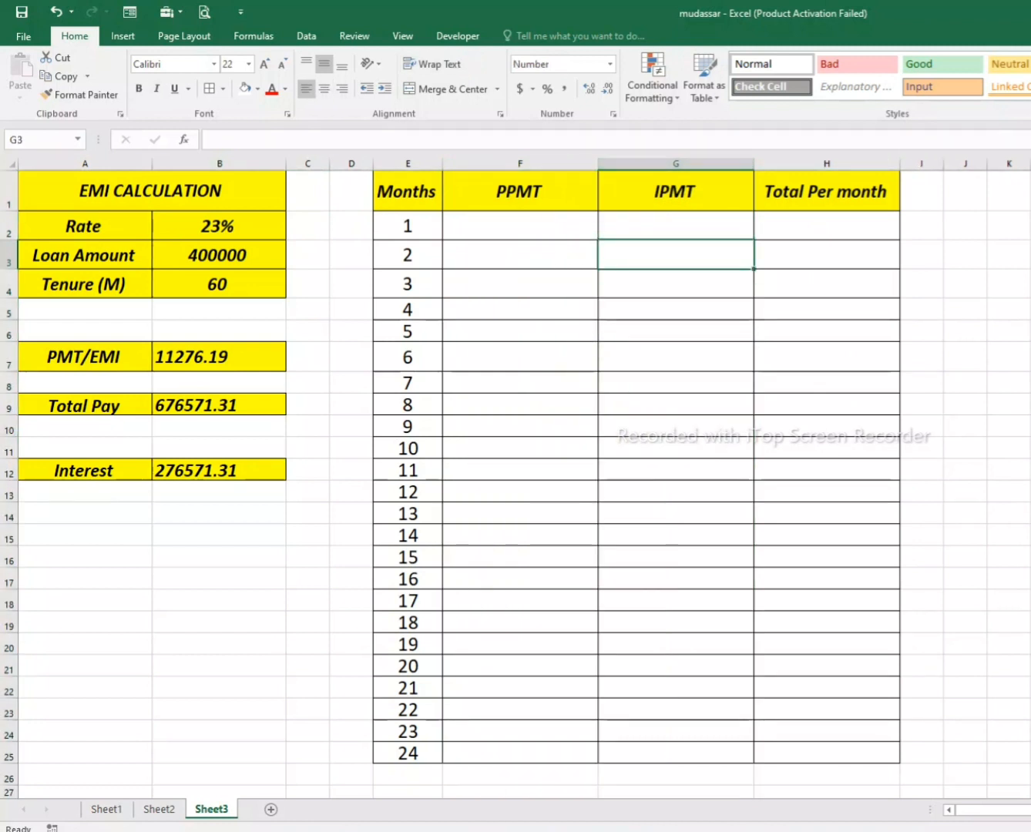
left_click_drag(598, 163, 636, 164)
left_click_drag(793, 163, 823, 163)
Narrow the empty spacer columns C and D between the EMI block and the monthly schedule.
left_click(352, 164)
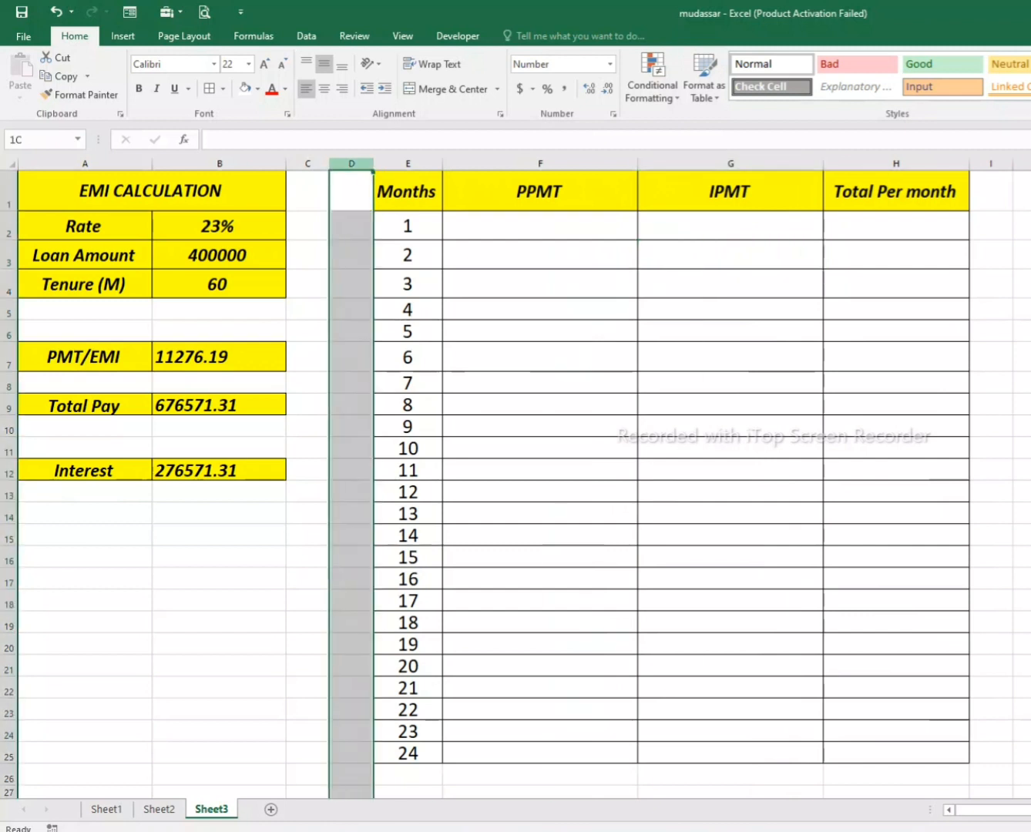
left_click_drag(350, 163, 308, 165)
left_click_drag(362, 225, 363, 470)
Start a PPMT formula for month 1 in F2 with $B$2 as rate, E2 as period and B4 as number of periods.
left_click(486, 226)
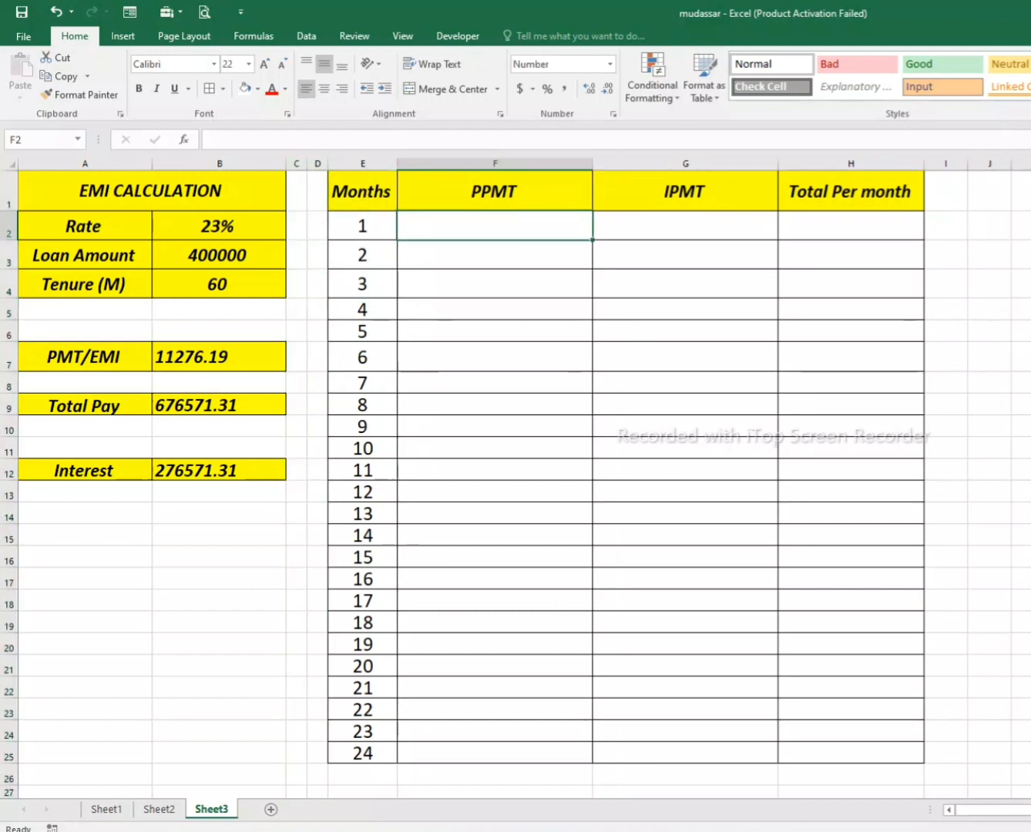
type("=")
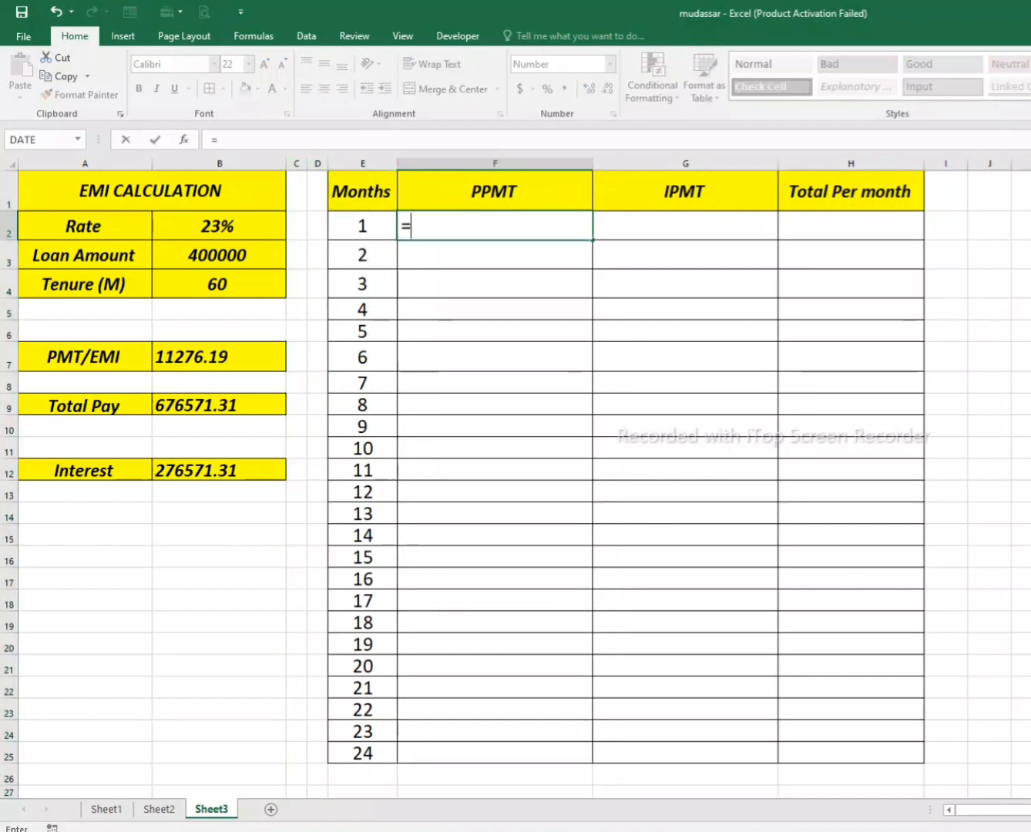
type("ppmt")
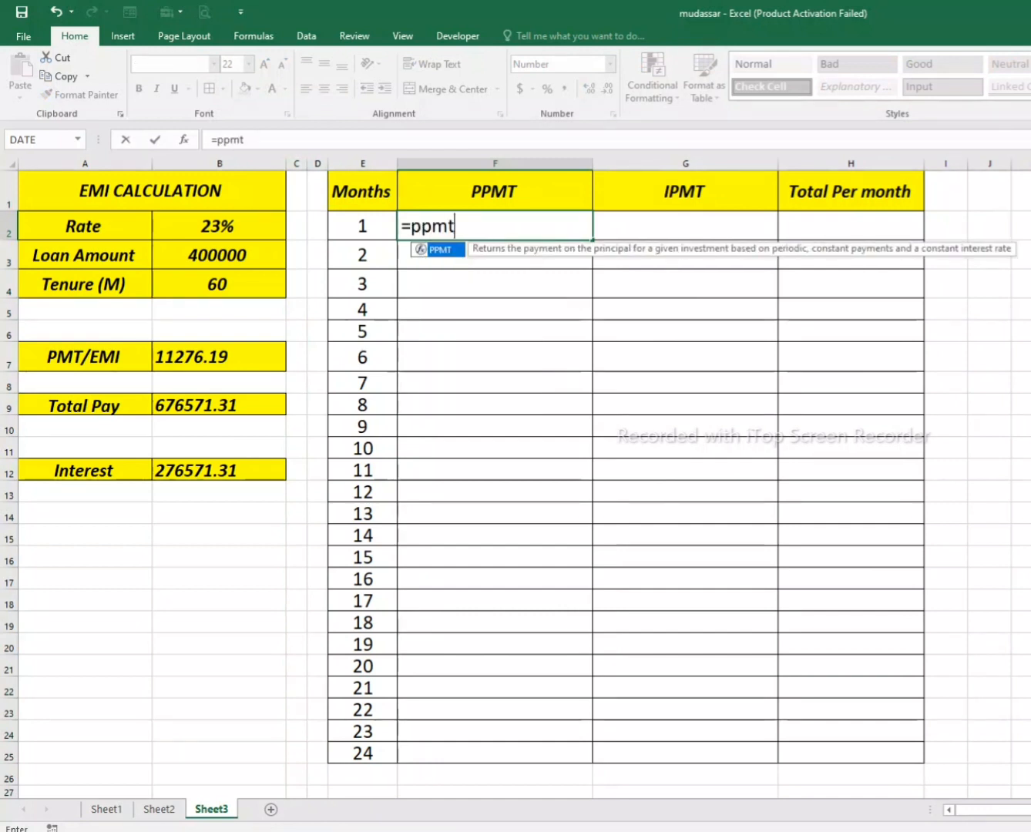
key("Tab")
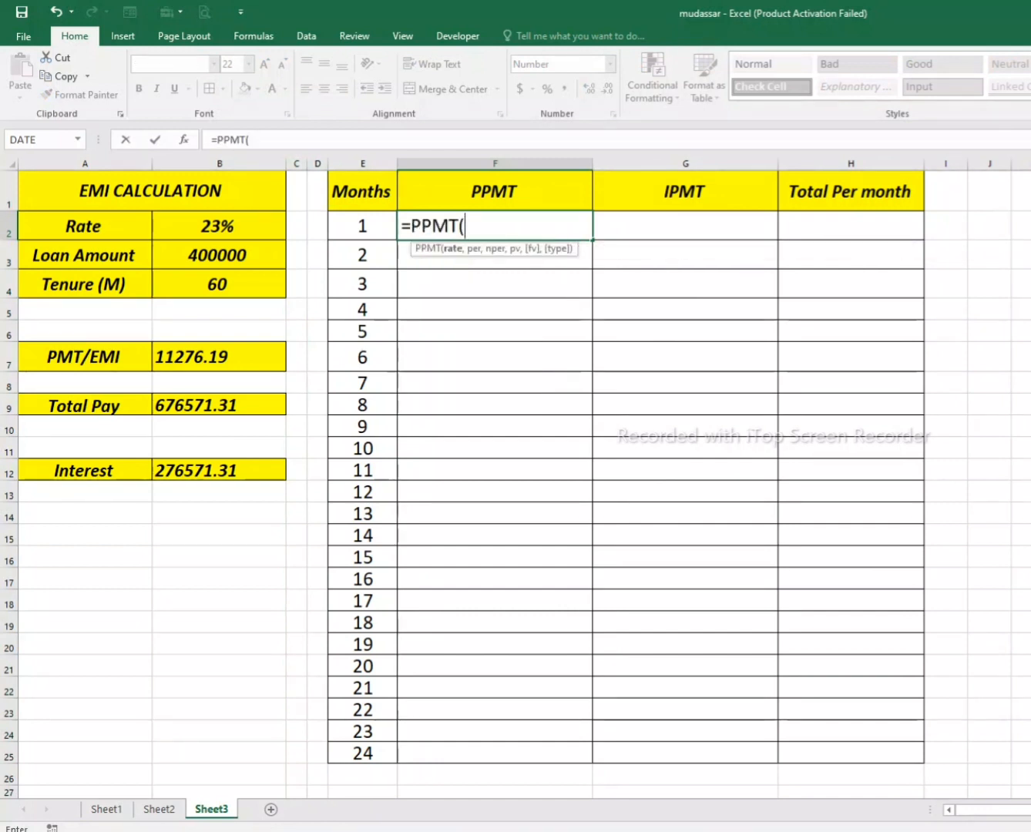
left_click(220, 225)
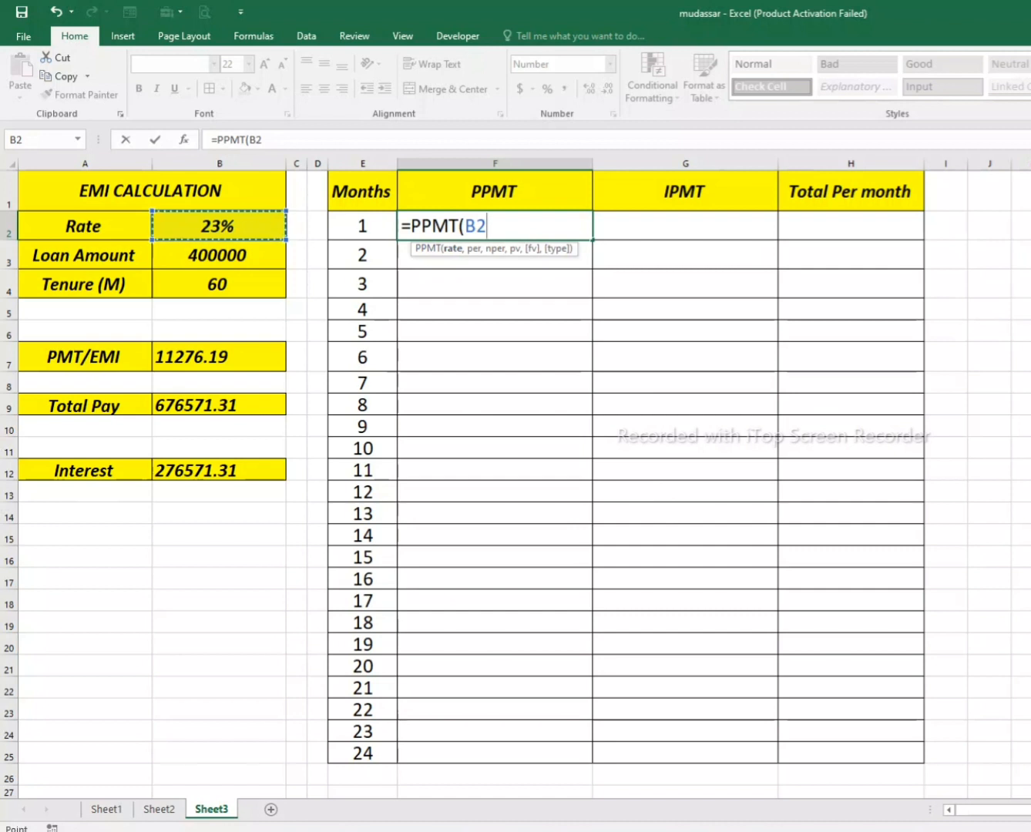
key("F4")
type(",")
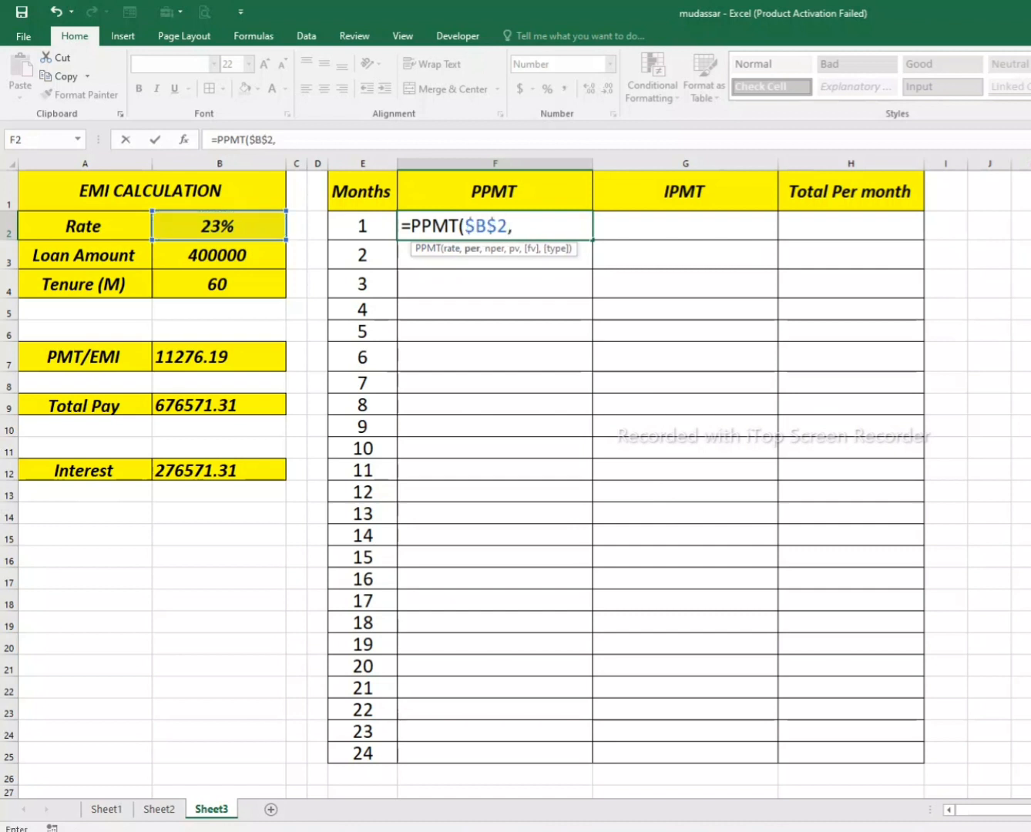
left_click(362, 225)
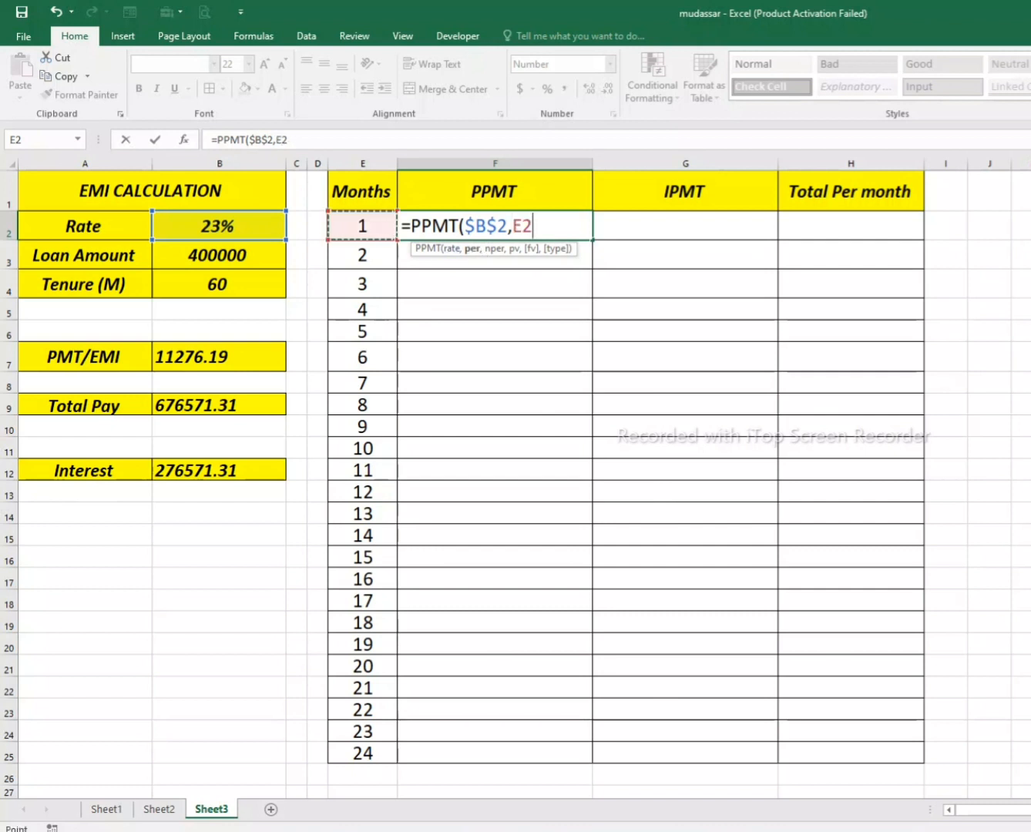
type(",")
left_click(219, 285)
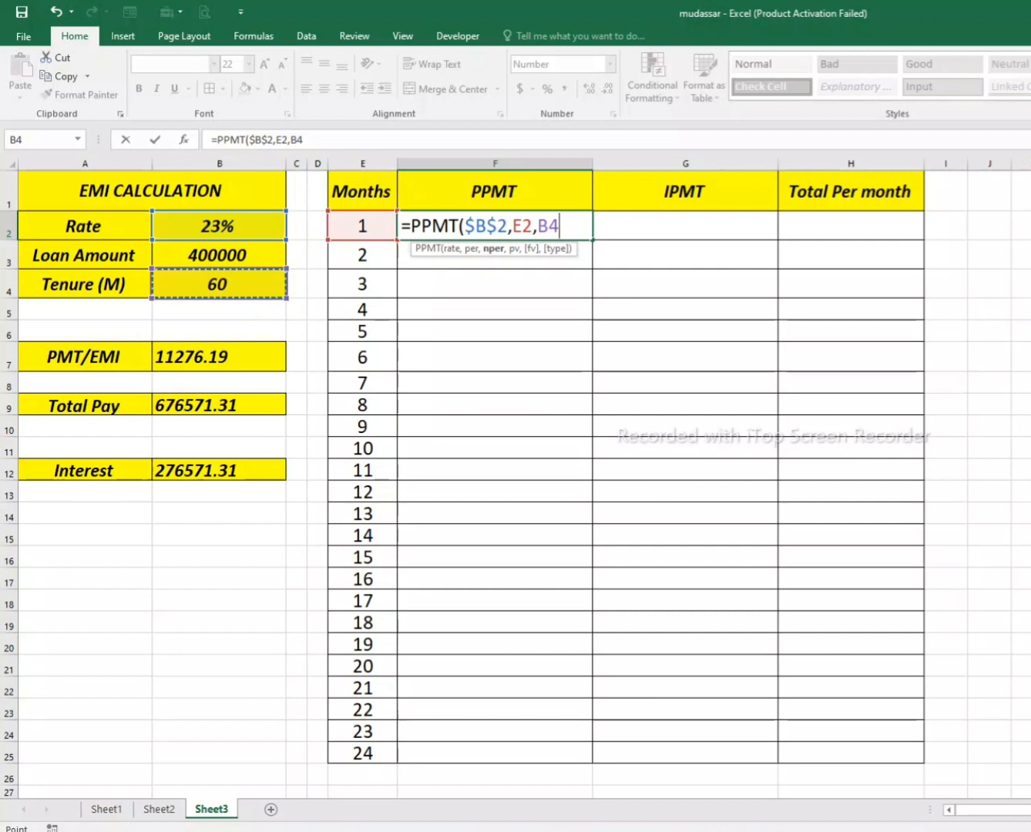
Divide the rate by 12 in the F2 PPMT formula and make the B4 period count an absolute reference.
left_click(507, 226)
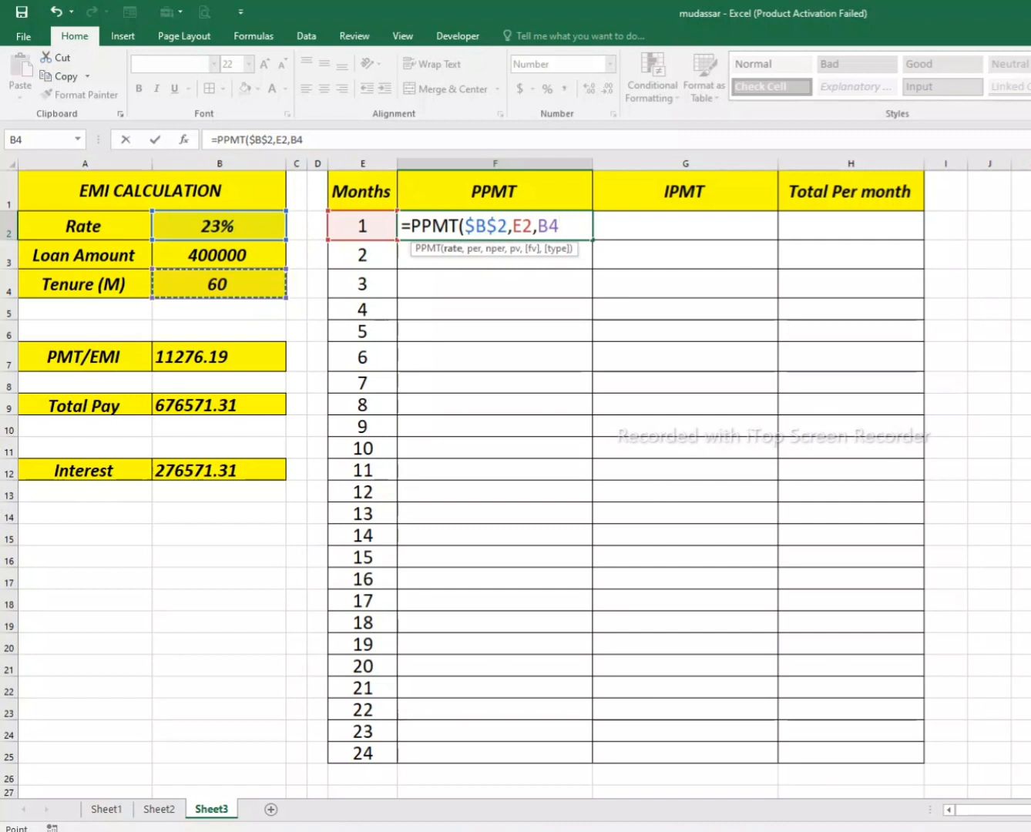
type("/12")
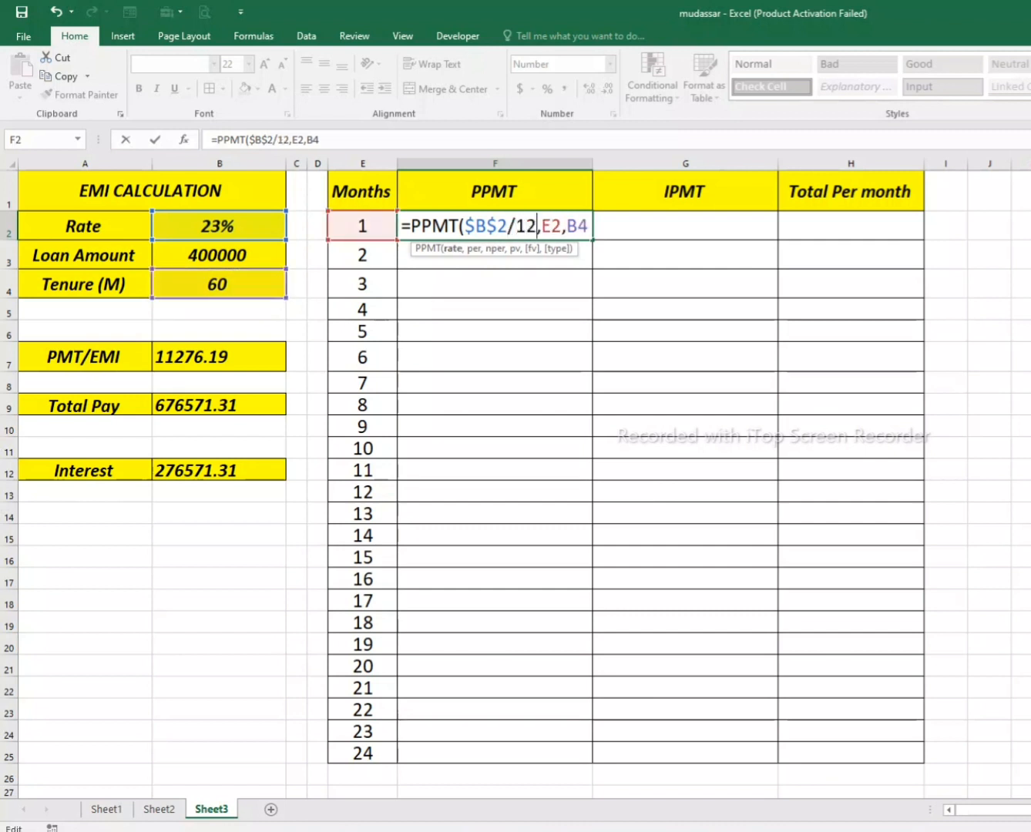
left_click(588, 226)
key("F4")
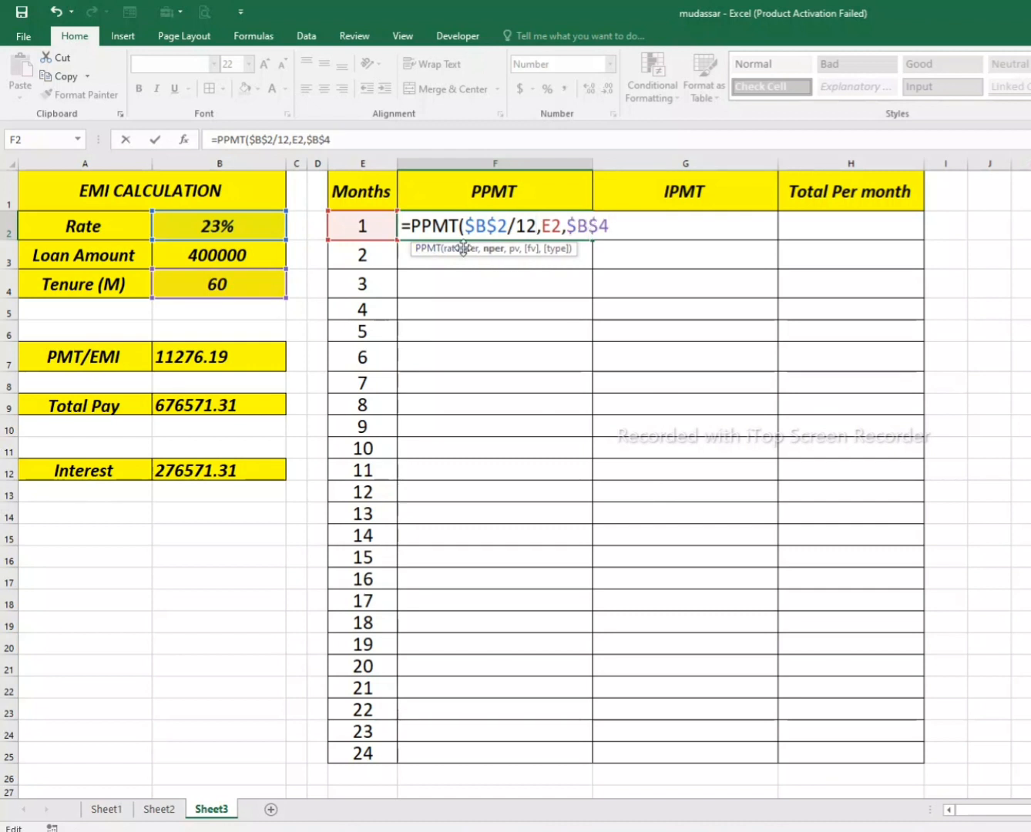
Complete the F2 PPMT formula with the negative loan amount -$B$3 as the present value.
type(",-")
left_click(220, 256)
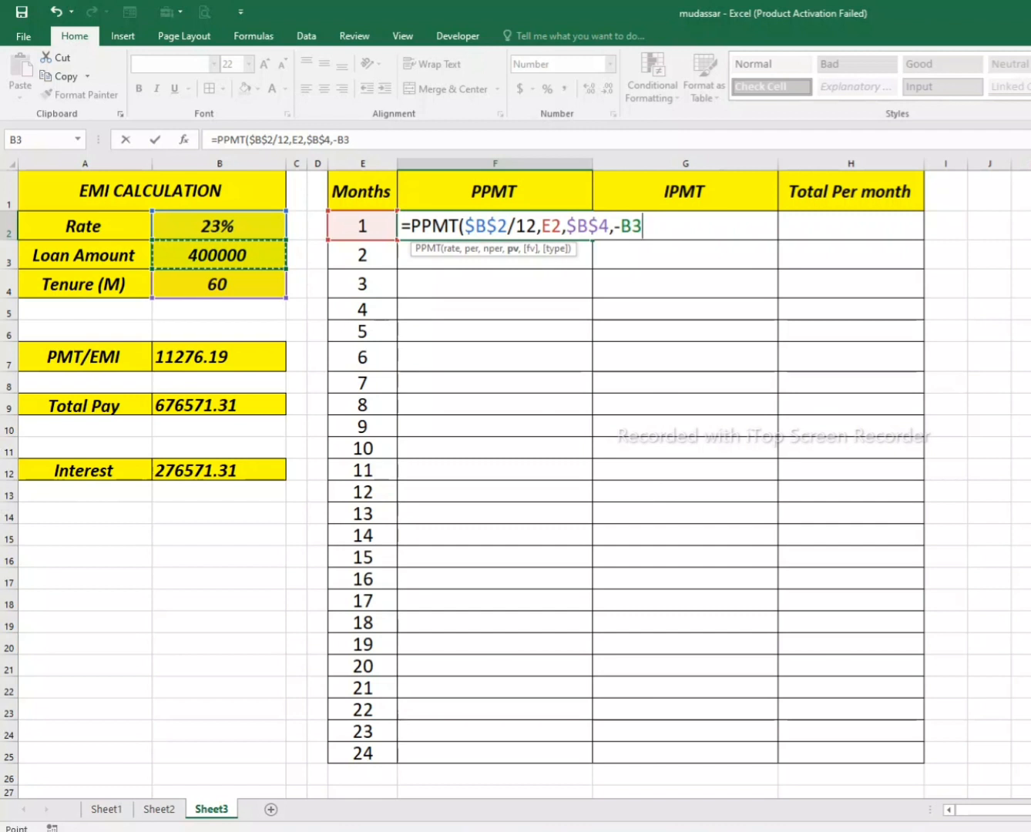
type(")")
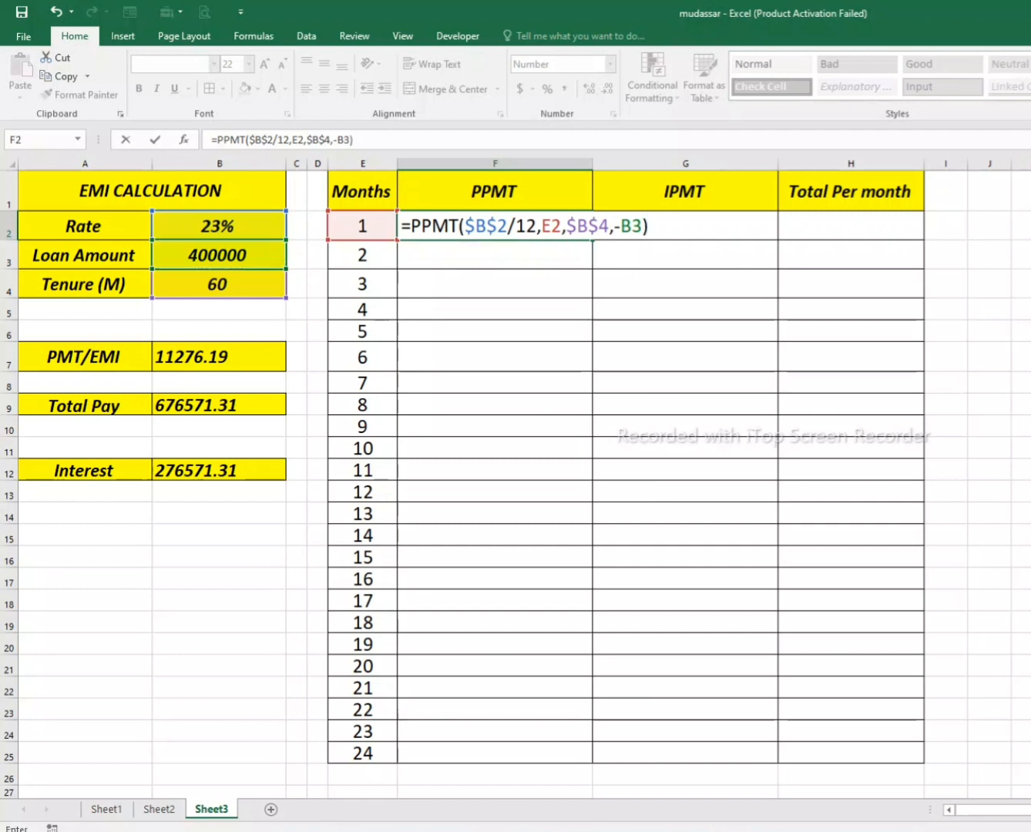
left_click(632, 226)
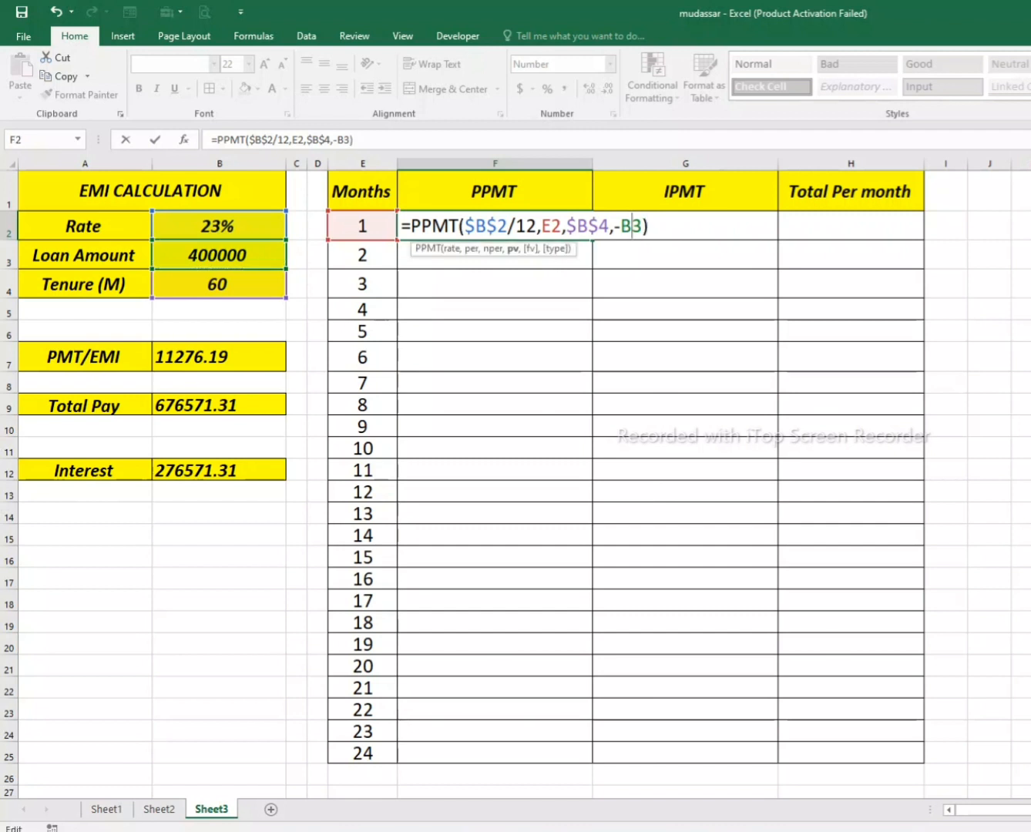
key("F4")
key("Return")
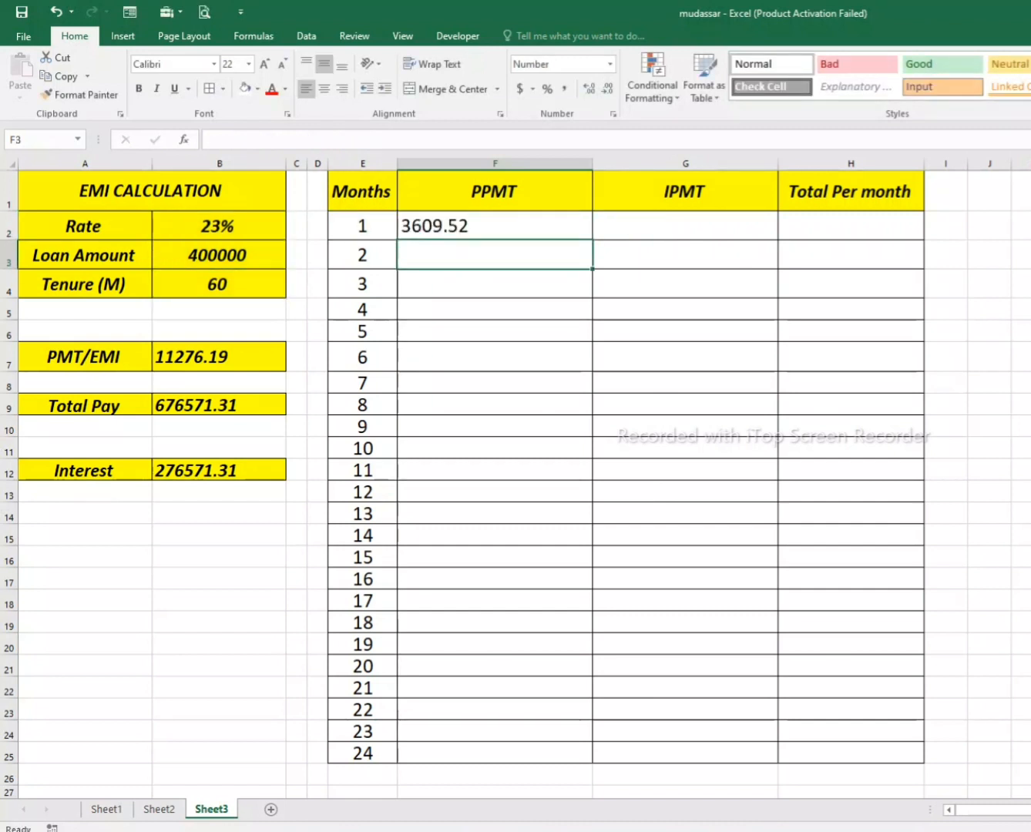
Copy the full text of the PPMT formula from F2, leaving the cell unchanged.
left_click(495, 225)
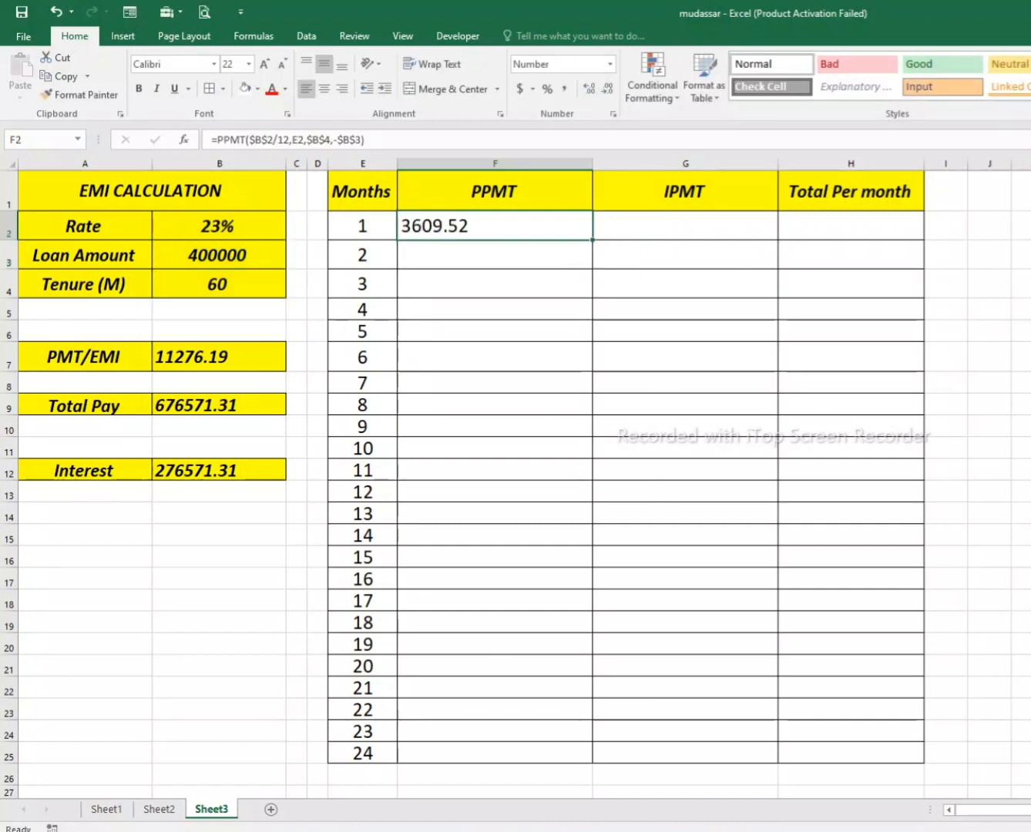
left_click(218, 256)
double_click(506, 226)
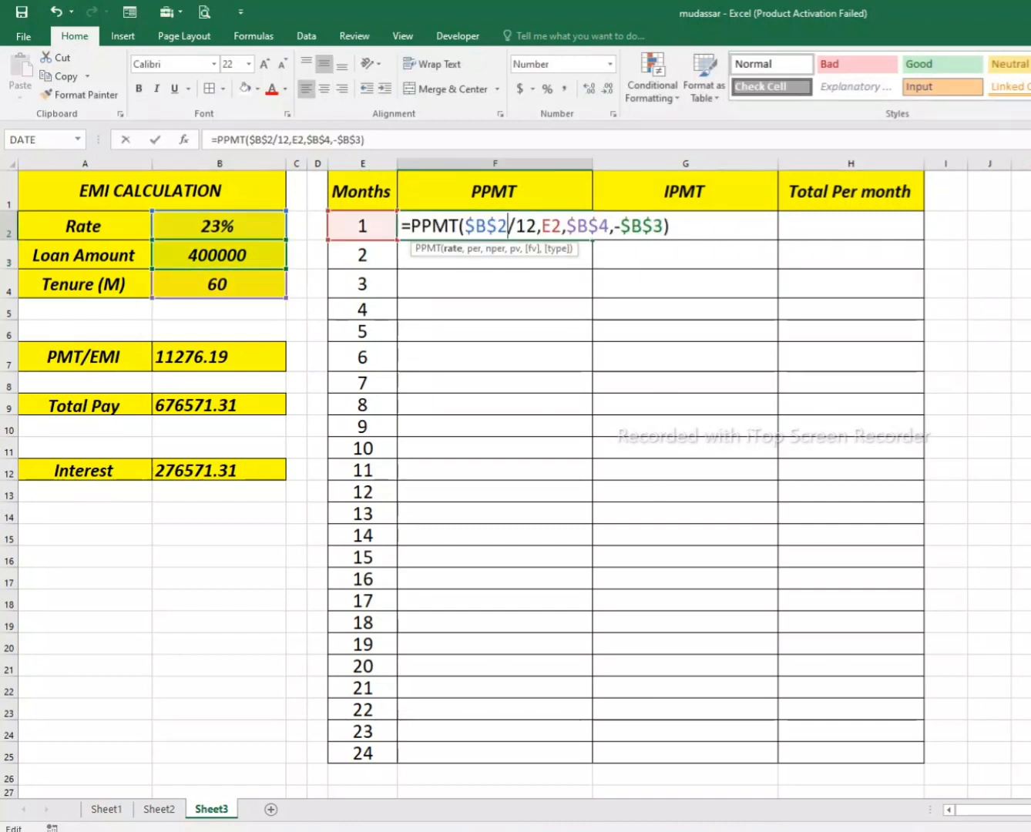
left_click_drag(402, 226, 671, 227)
key("ctrl+c")
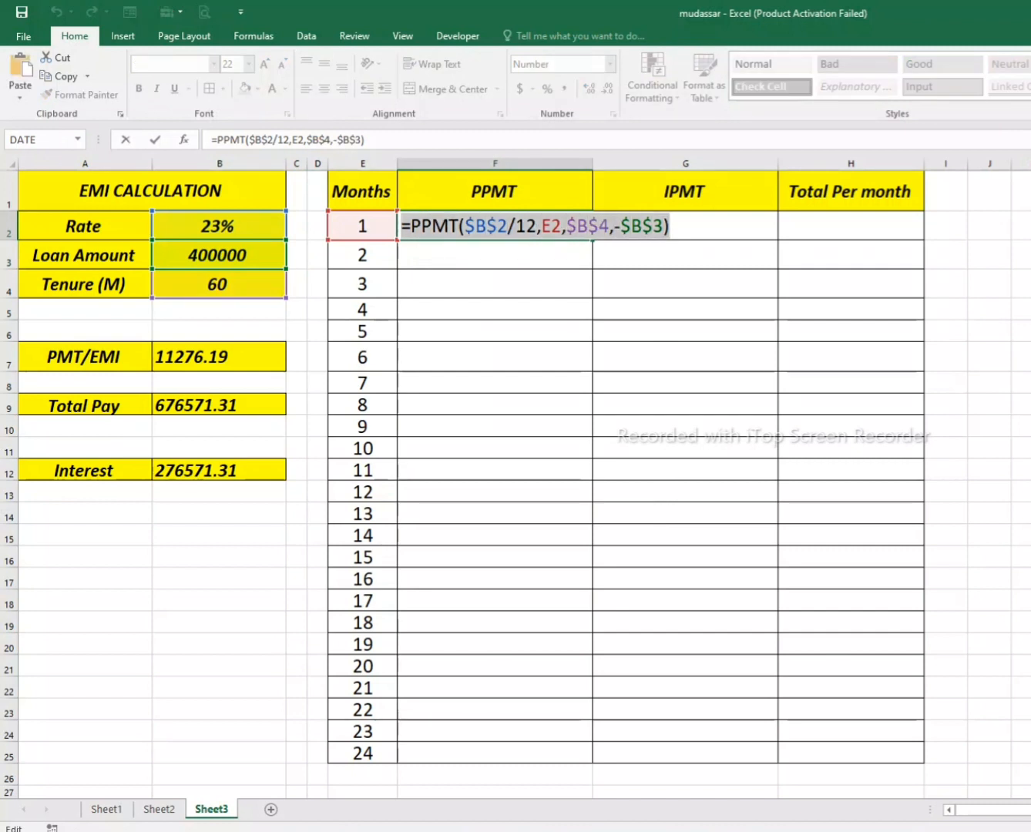
key("Return")
left_click(495, 225)
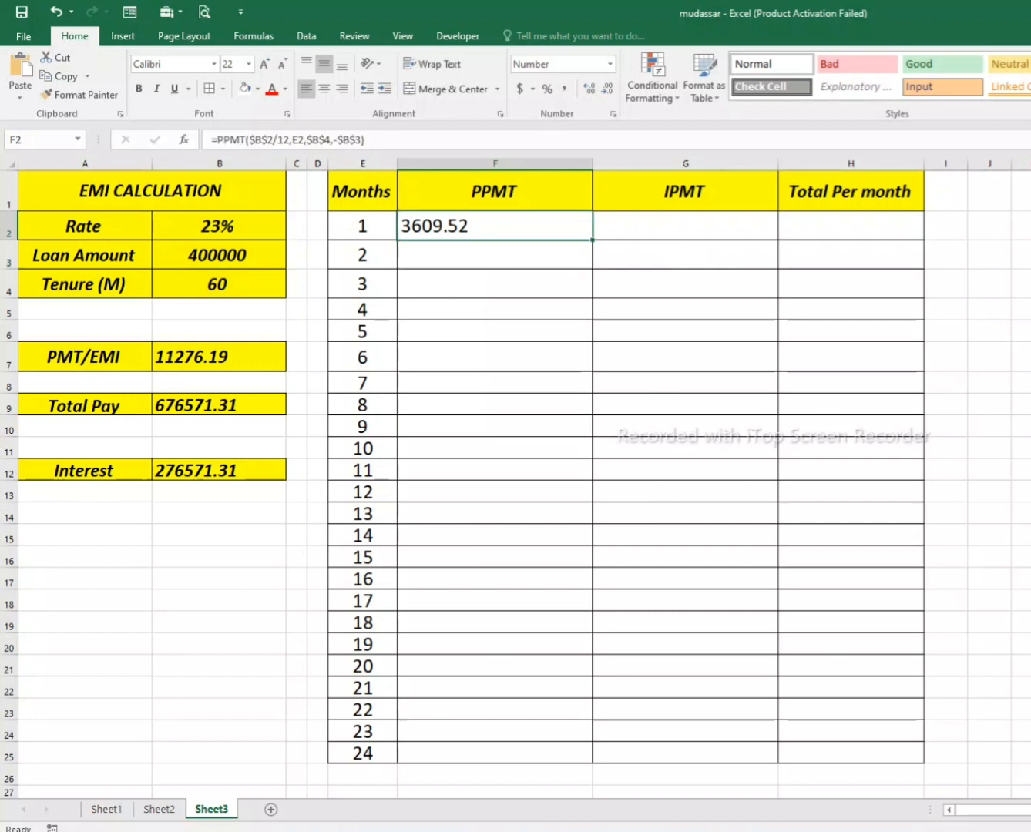
left_click(219, 256)
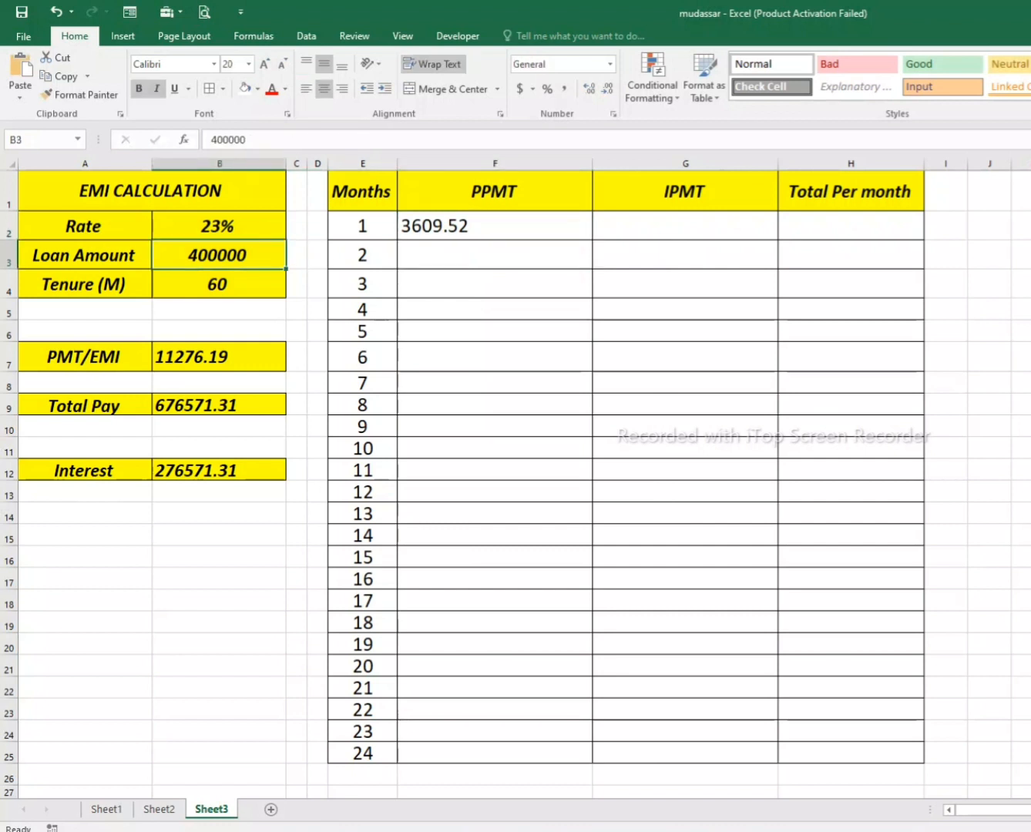
left_click(495, 225)
left_click(362, 225)
left_click(494, 226)
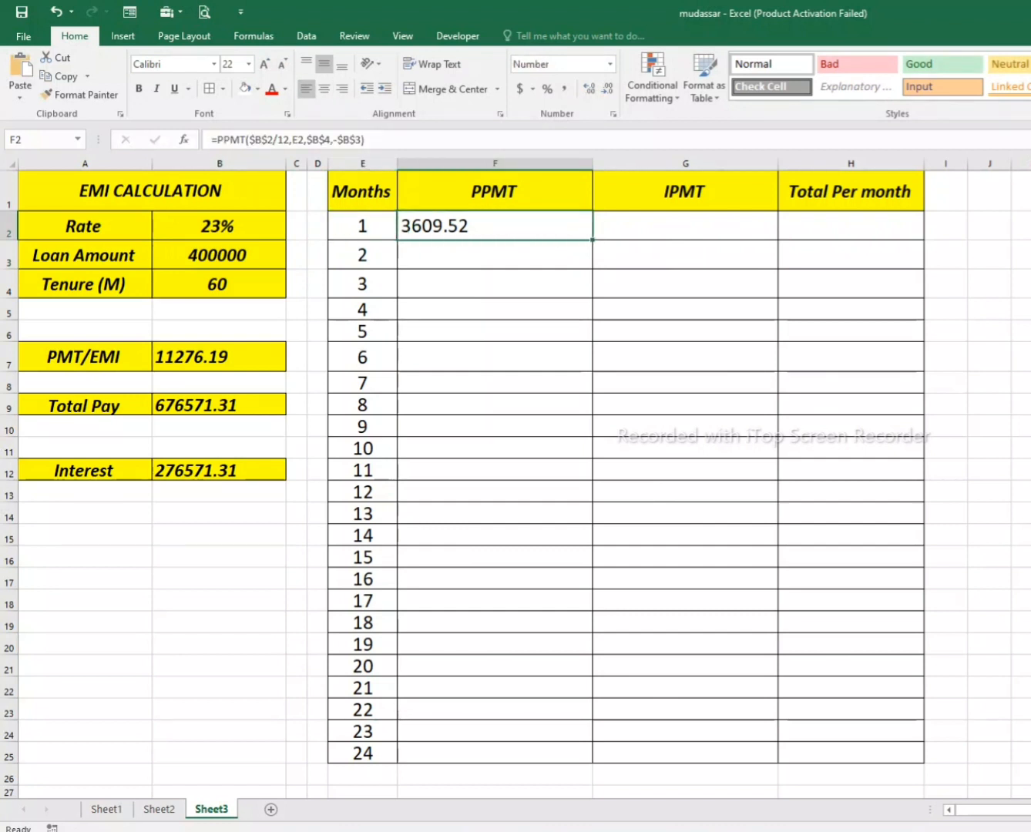
Paste the copied formula into G2 and change its function to IPMT for the month 1 interest.
left_click(684, 225)
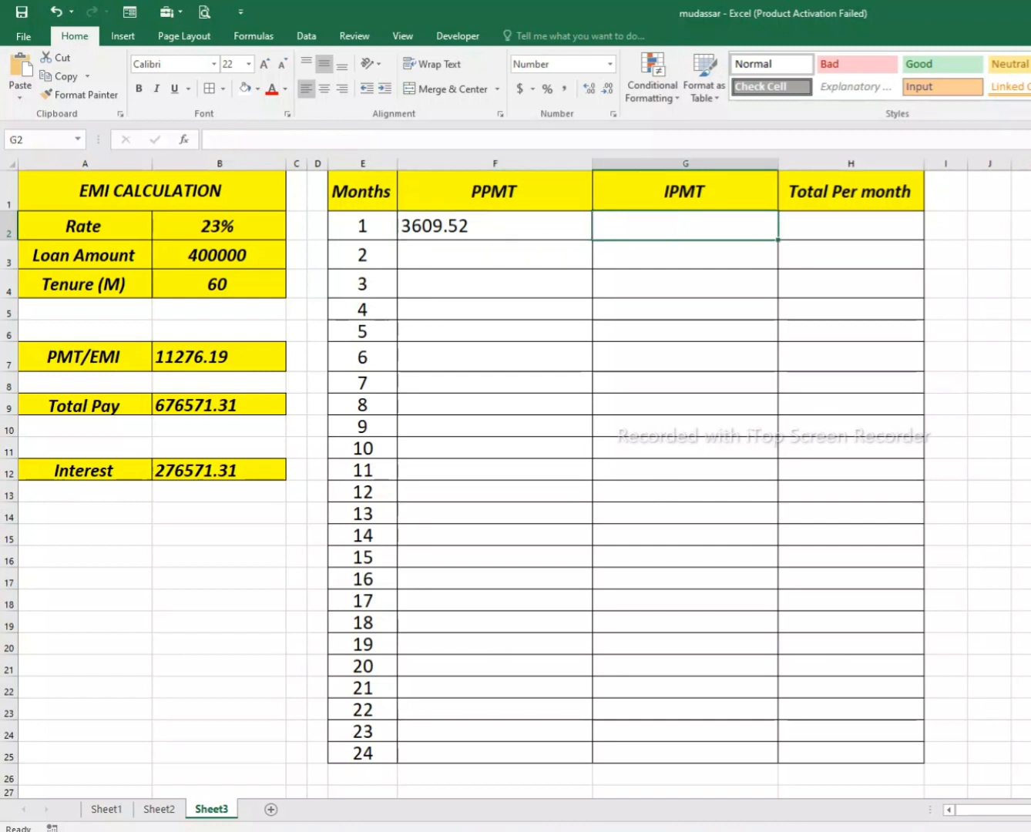
key("ctrl+v")
key("F2")
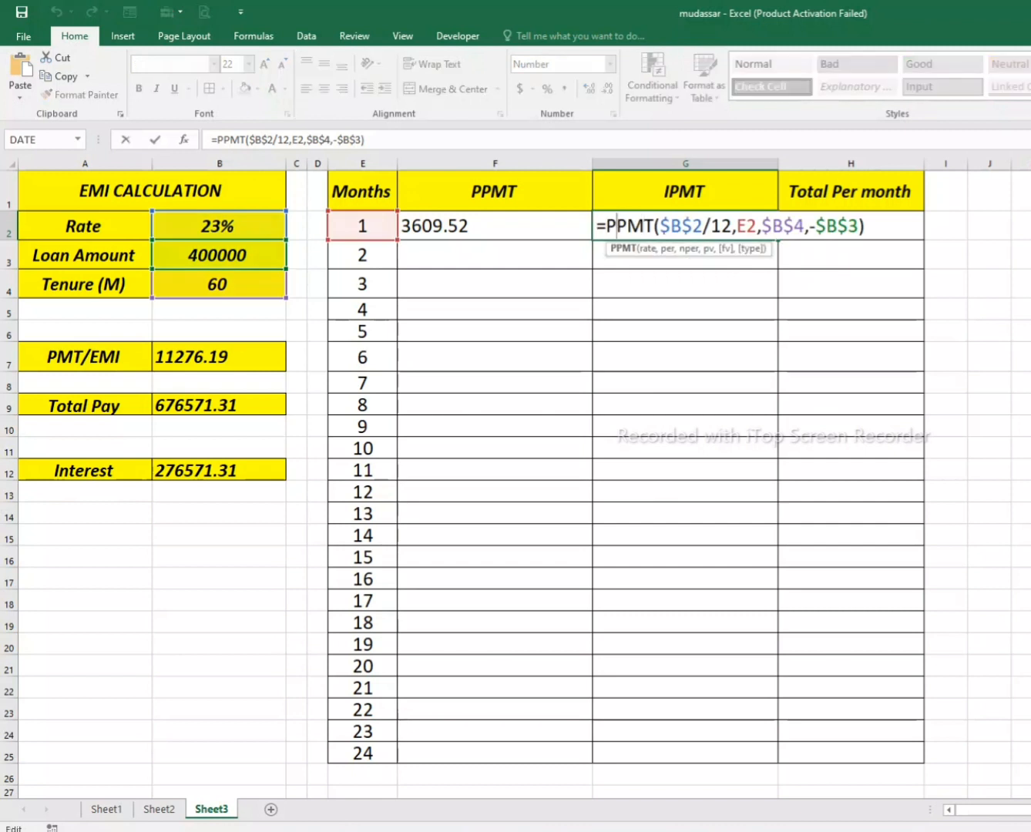
key("BackSpace")
type("I")
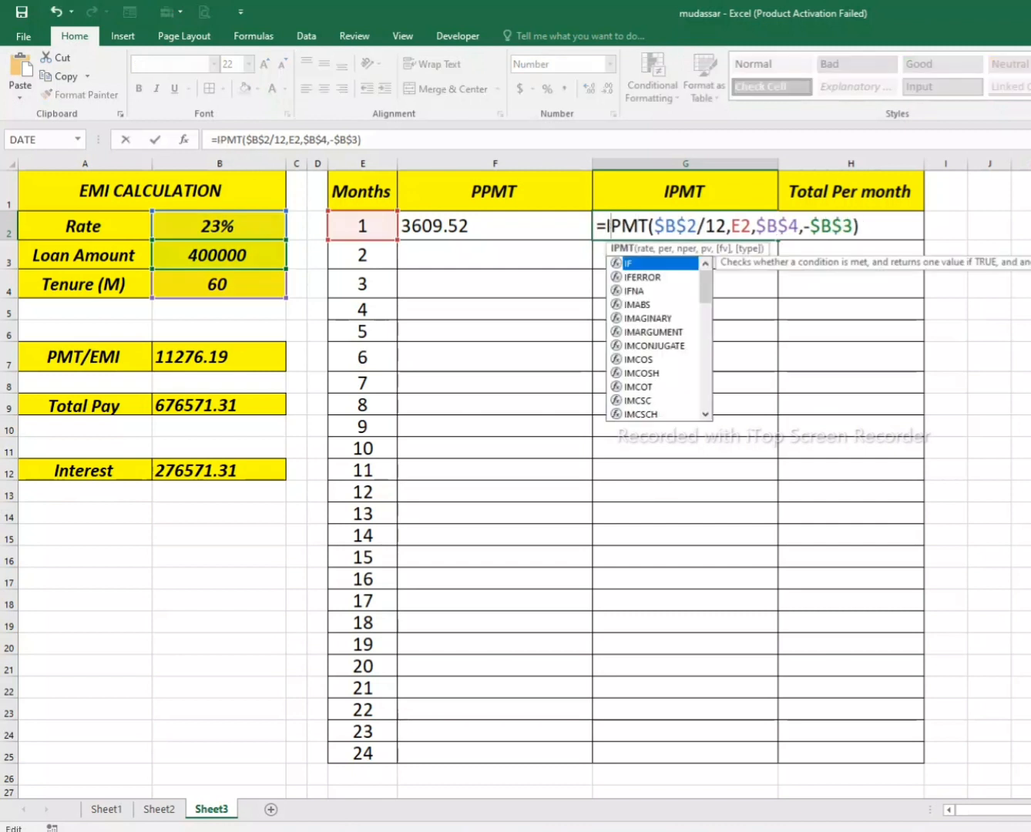
key("Return")
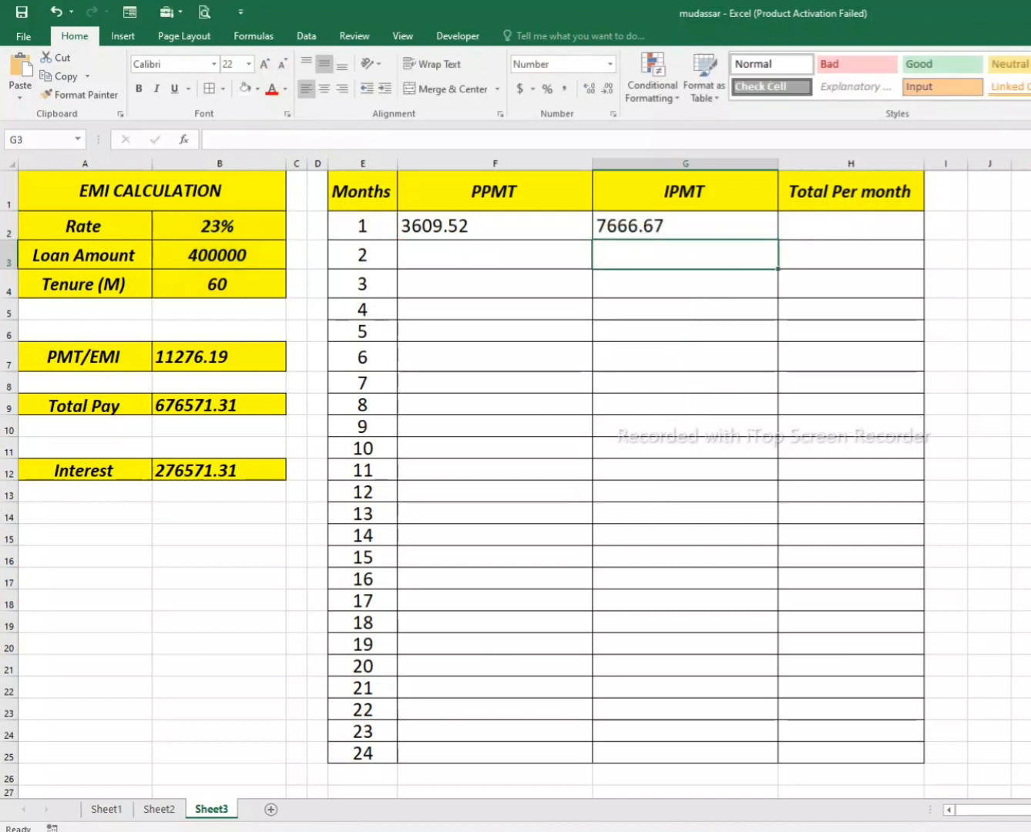
Enter =F2+G2 in H2 for the month 1 total and compare it with the PMT/EMI cell.
left_click(494, 226)
left_click(851, 226)
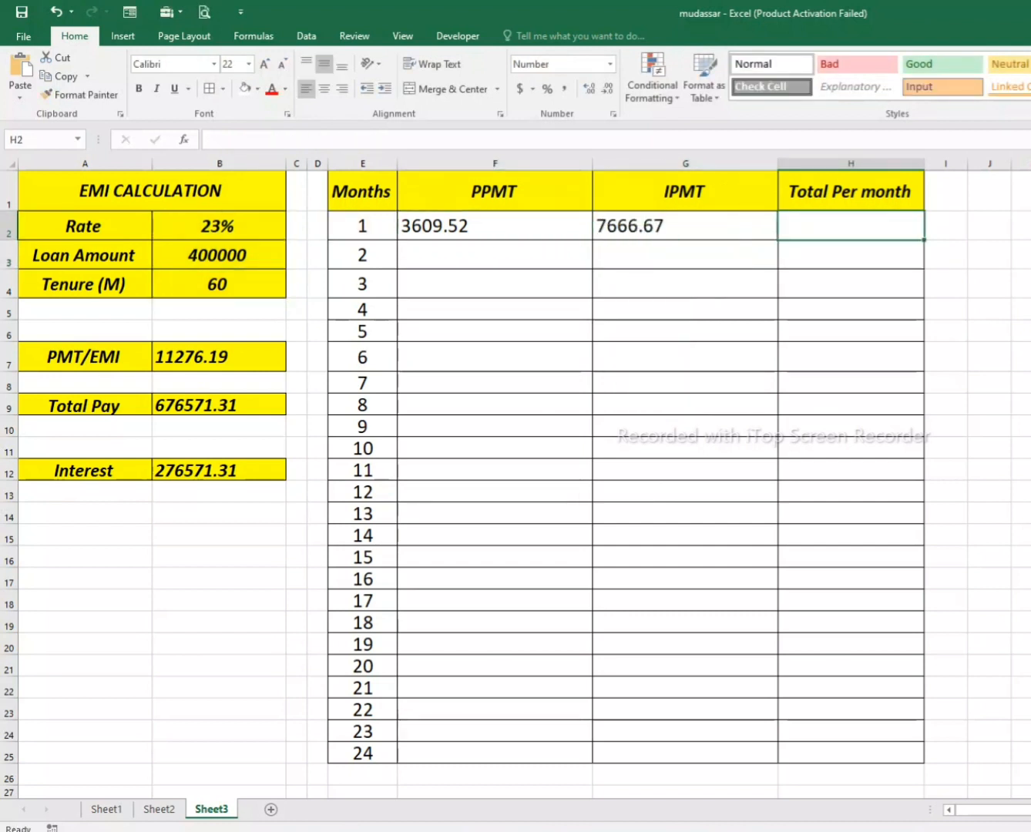
type("=")
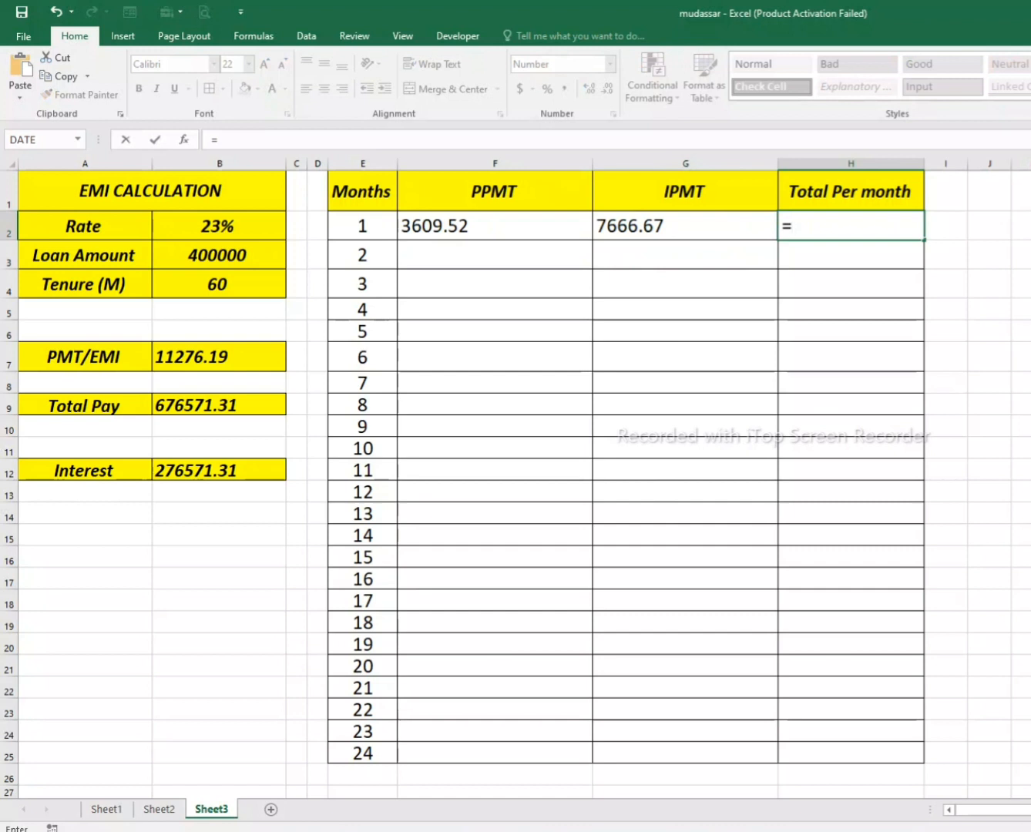
left_click(494, 226)
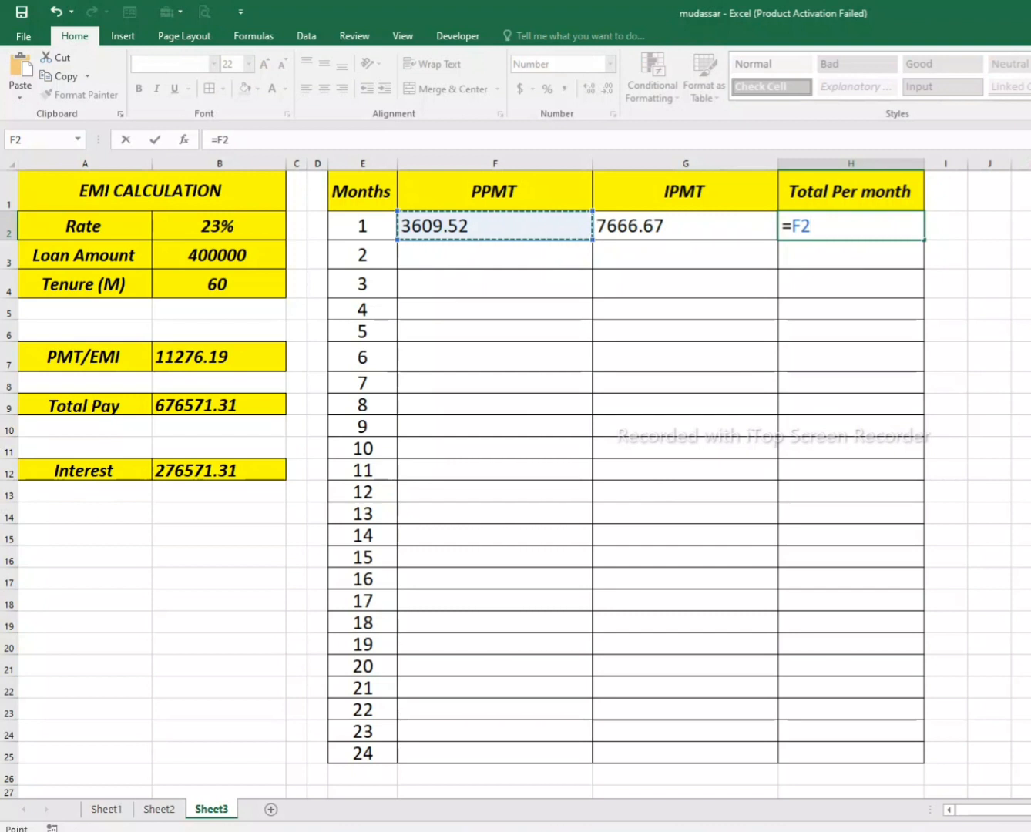
type("+")
left_click(685, 226)
key("Return")
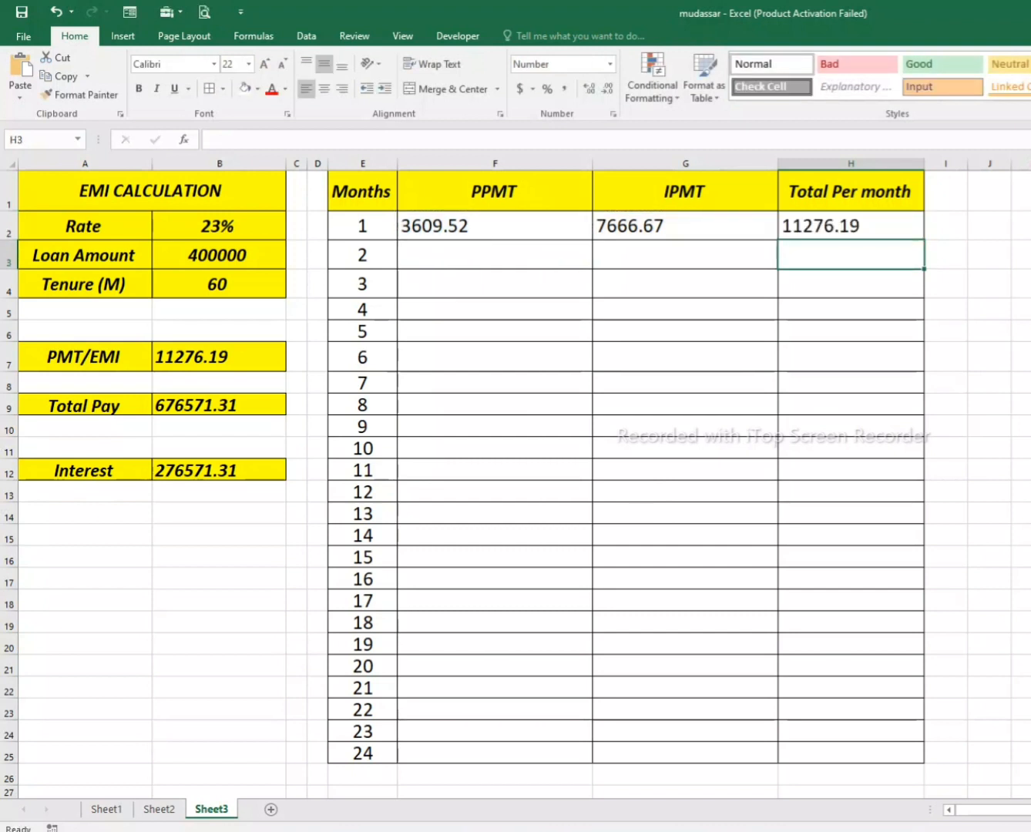
left_click(851, 225)
left_click(219, 357)
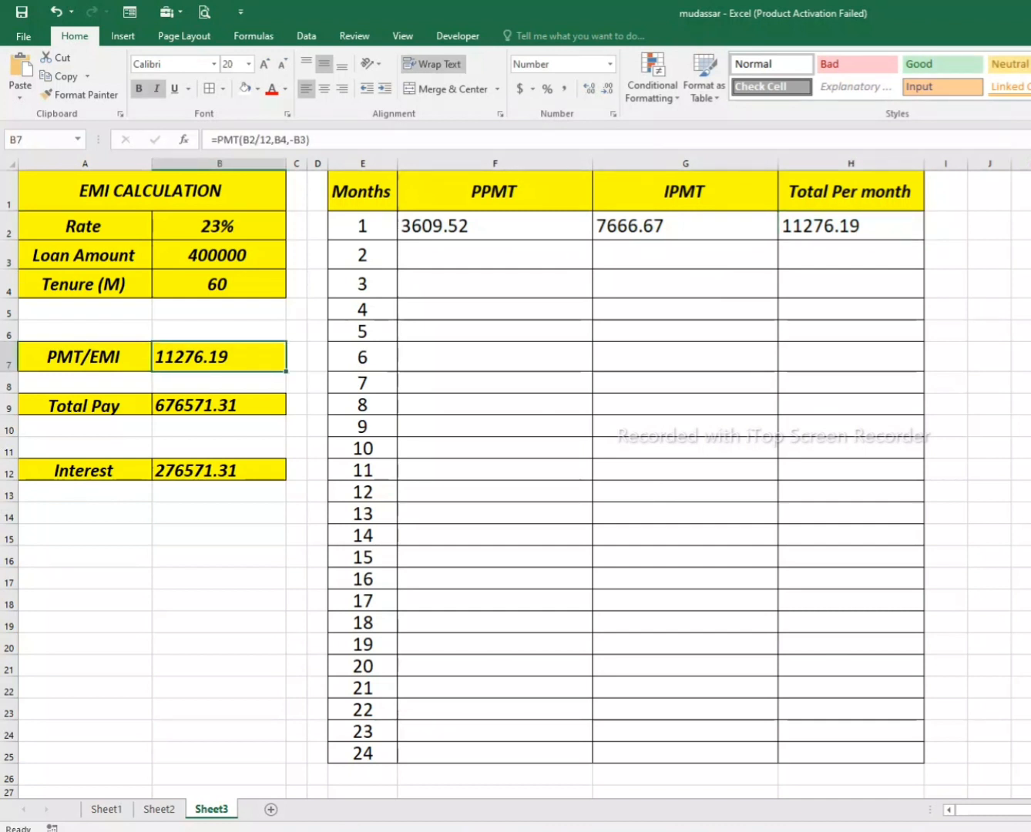
Fill the month 1 PPMT and IPMT formulas down their columns through month 24.
left_click(495, 226)
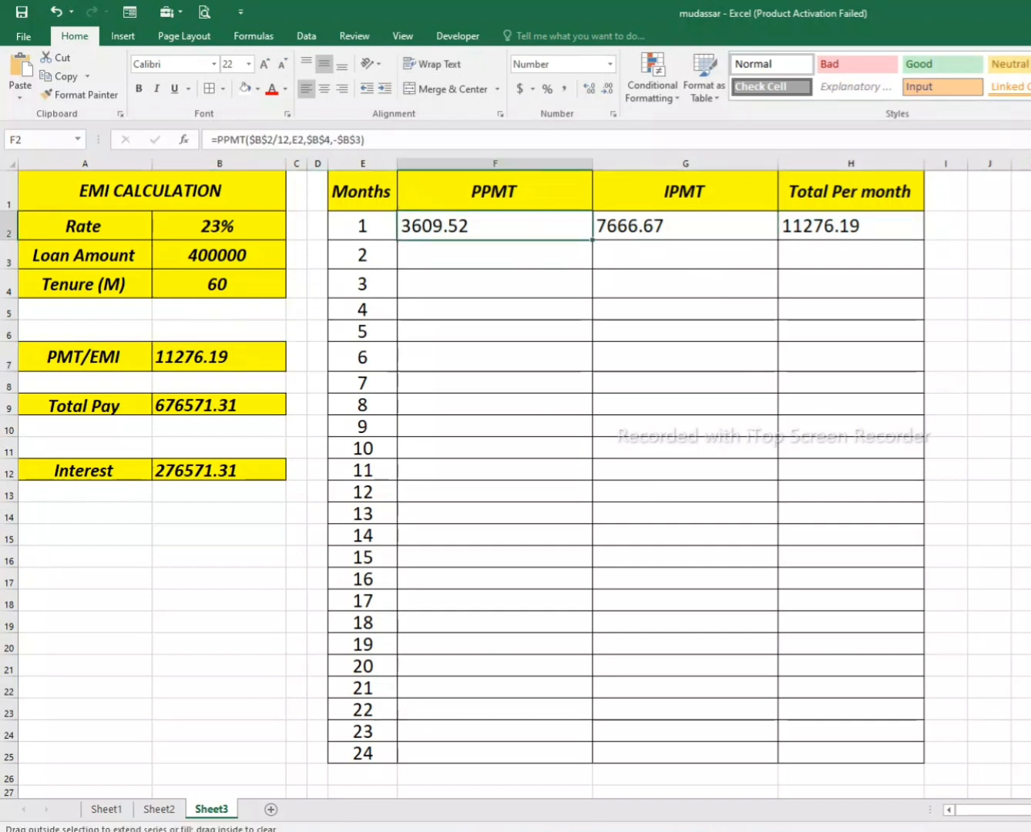
double_click(594, 240)
left_click(495, 754)
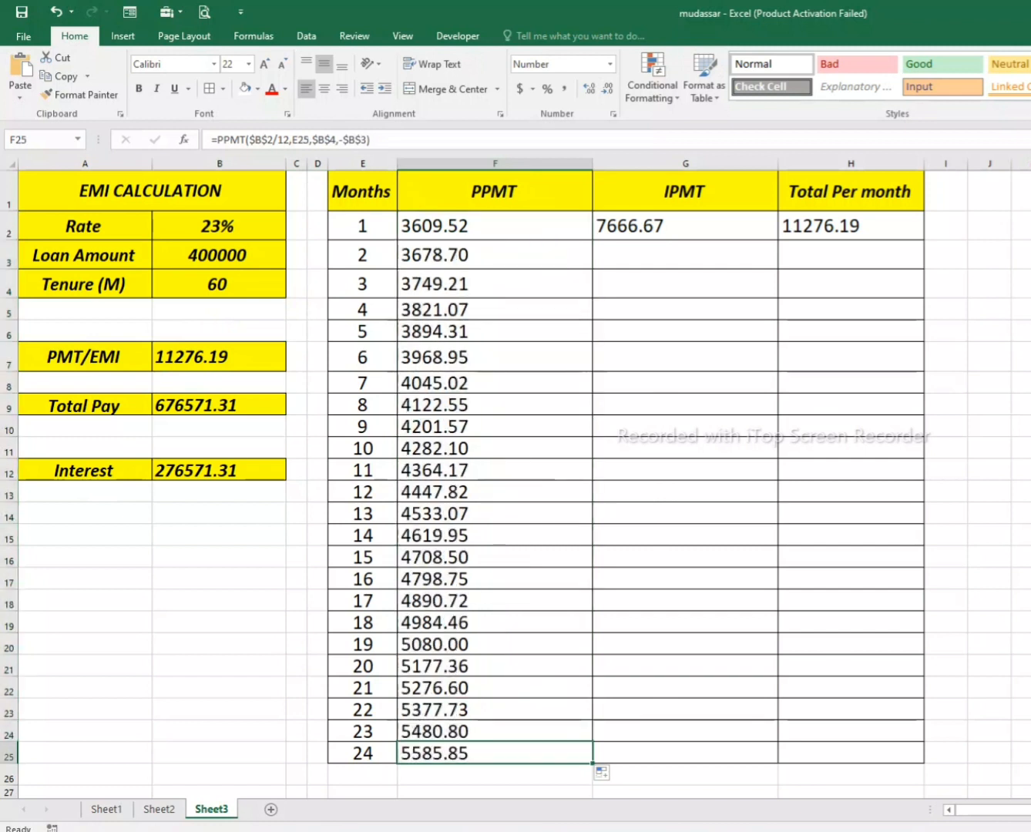
left_click(685, 226)
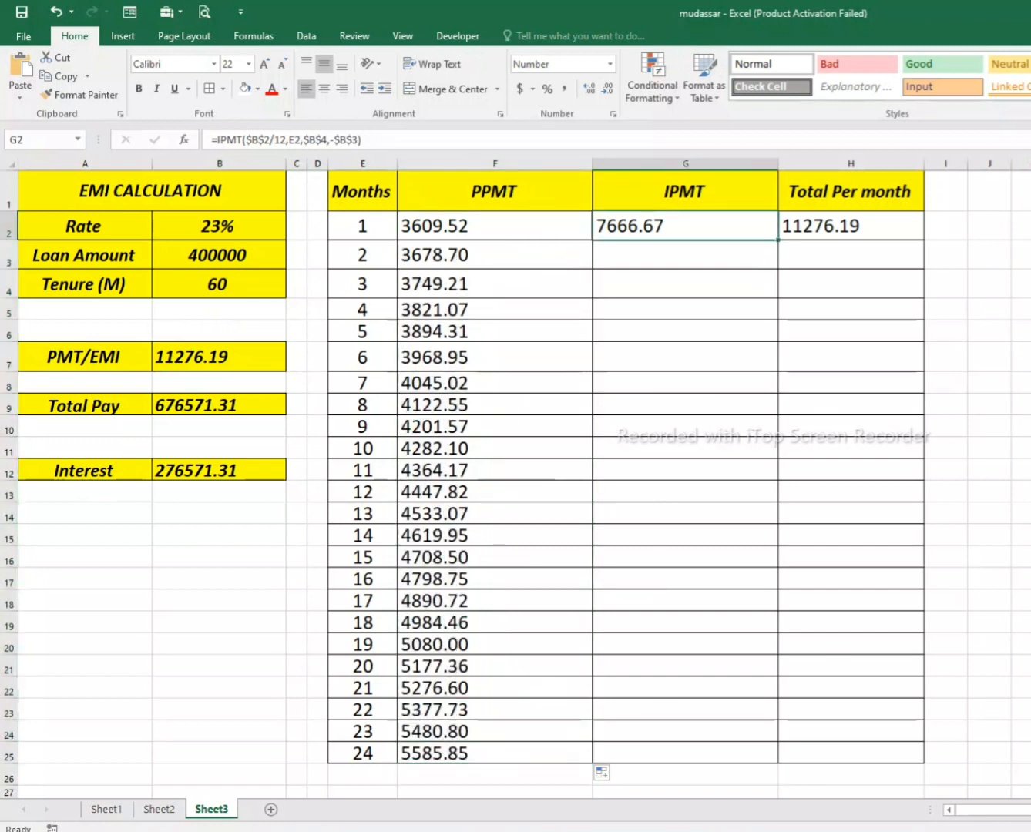
double_click(778, 240)
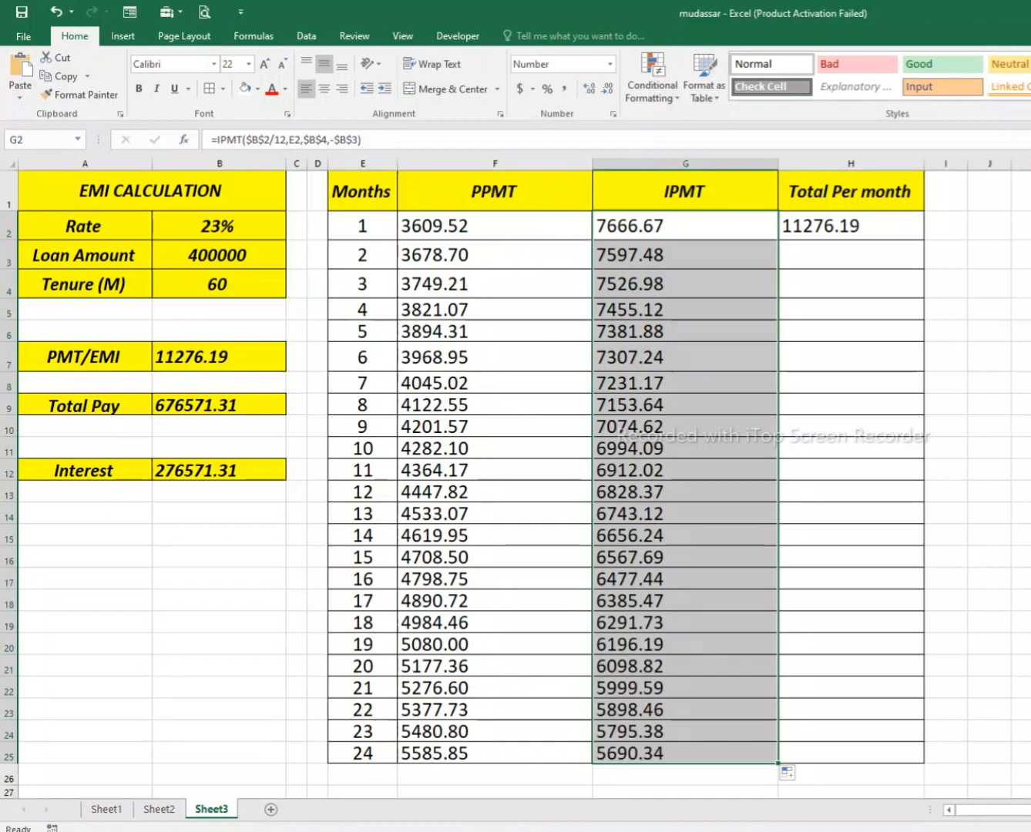
left_click(685, 731)
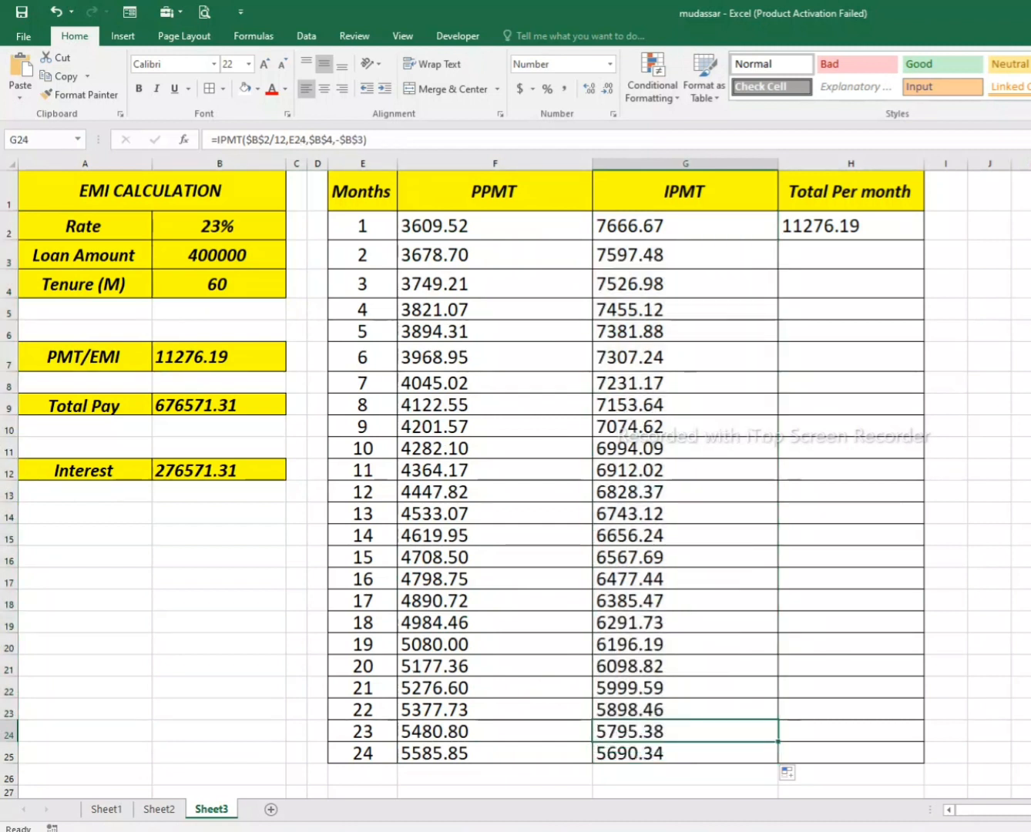
left_click_drag(493, 226, 493, 732)
left_click_drag(684, 226, 684, 753)
left_click(684, 447)
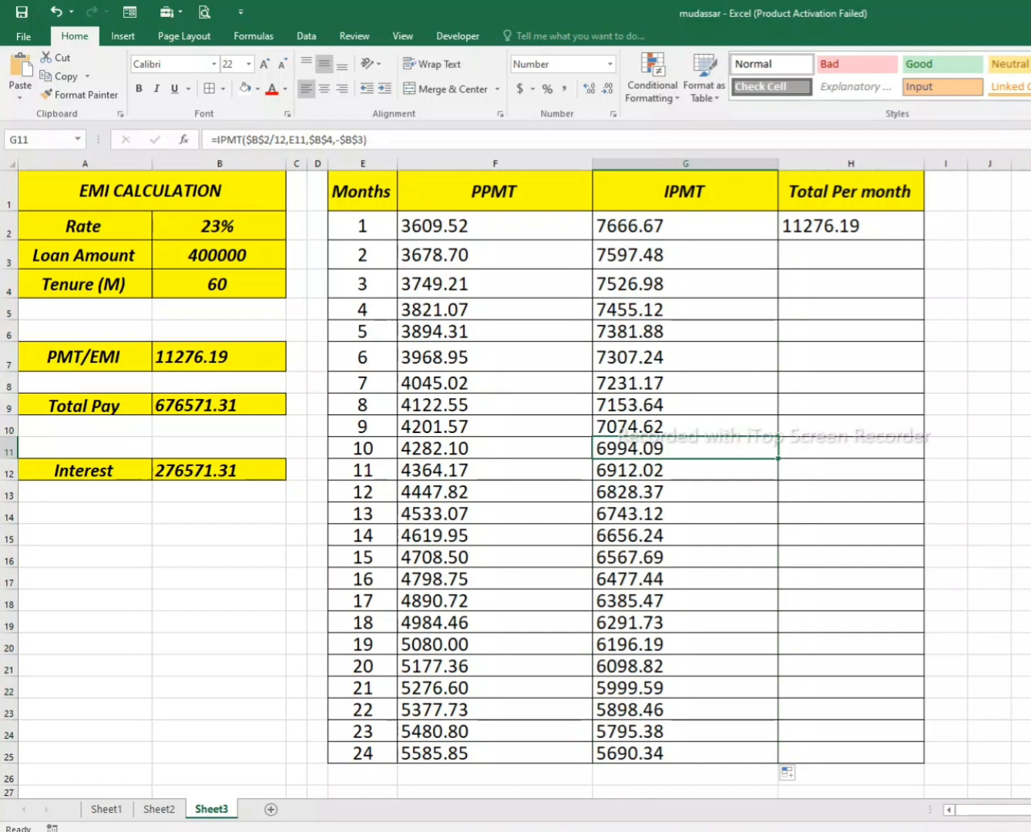
Narrow the PPMT and IPMT columns F and G to just fit their values.
left_click_drag(593, 163, 475, 163)
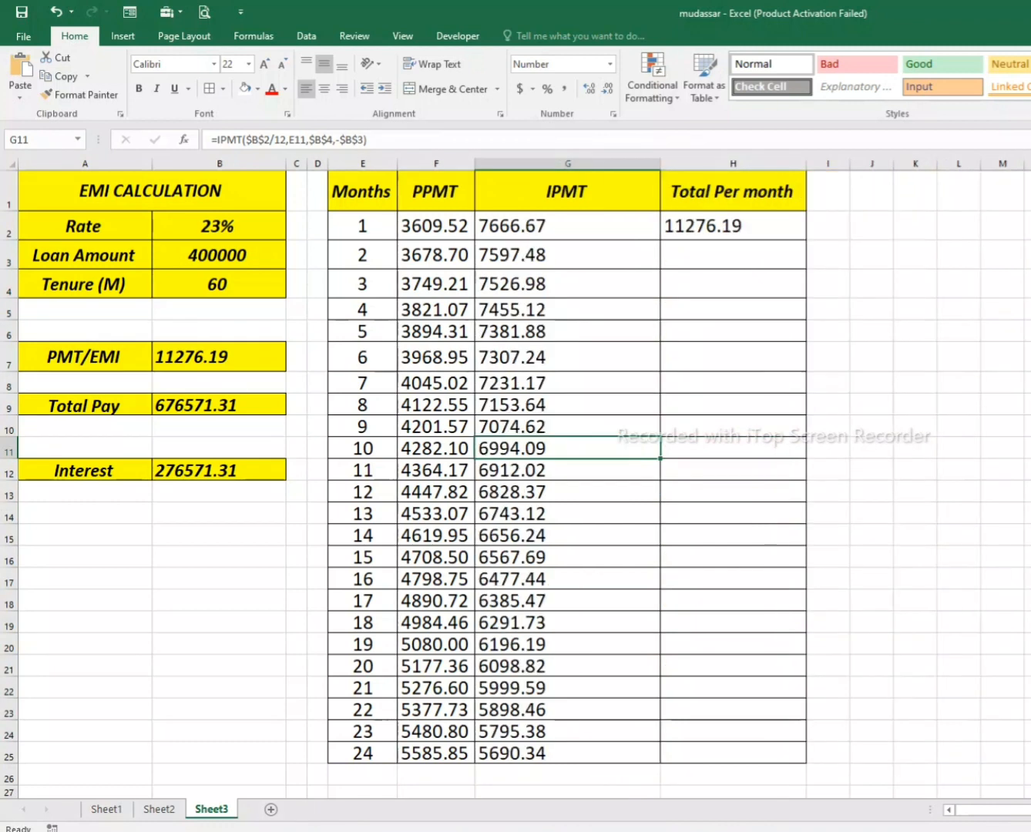
left_click_drag(661, 163, 552, 164)
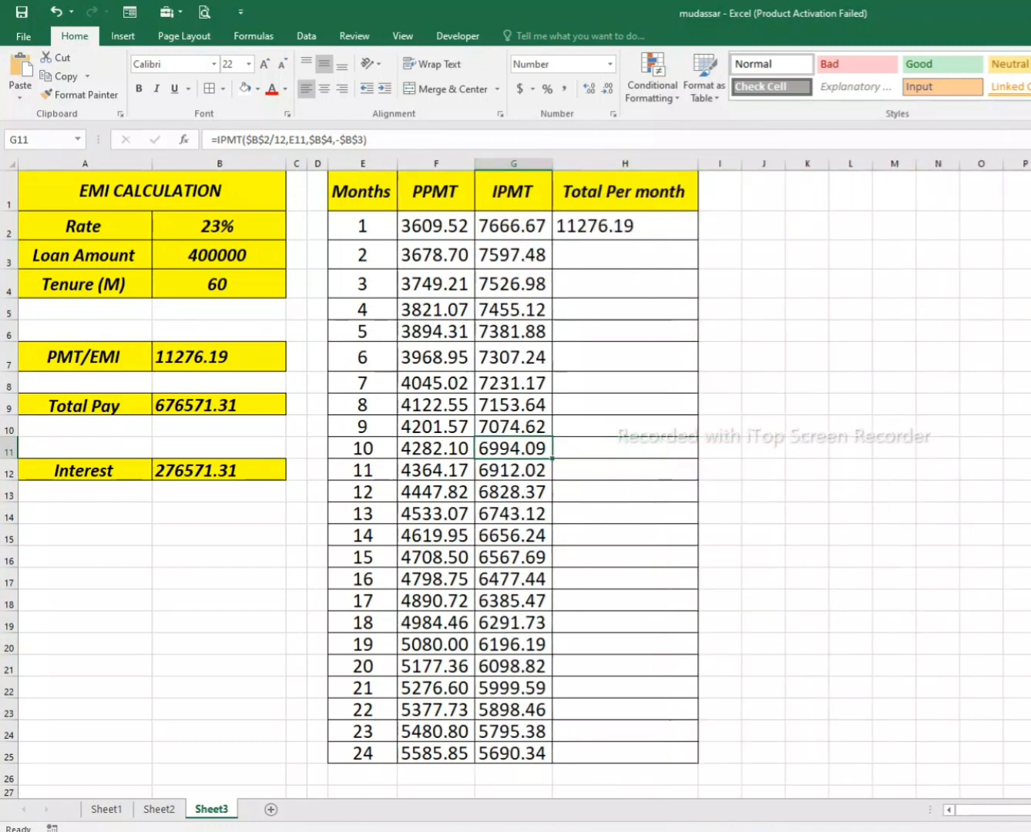
left_click(514, 225)
left_click(436, 254)
left_click(436, 283)
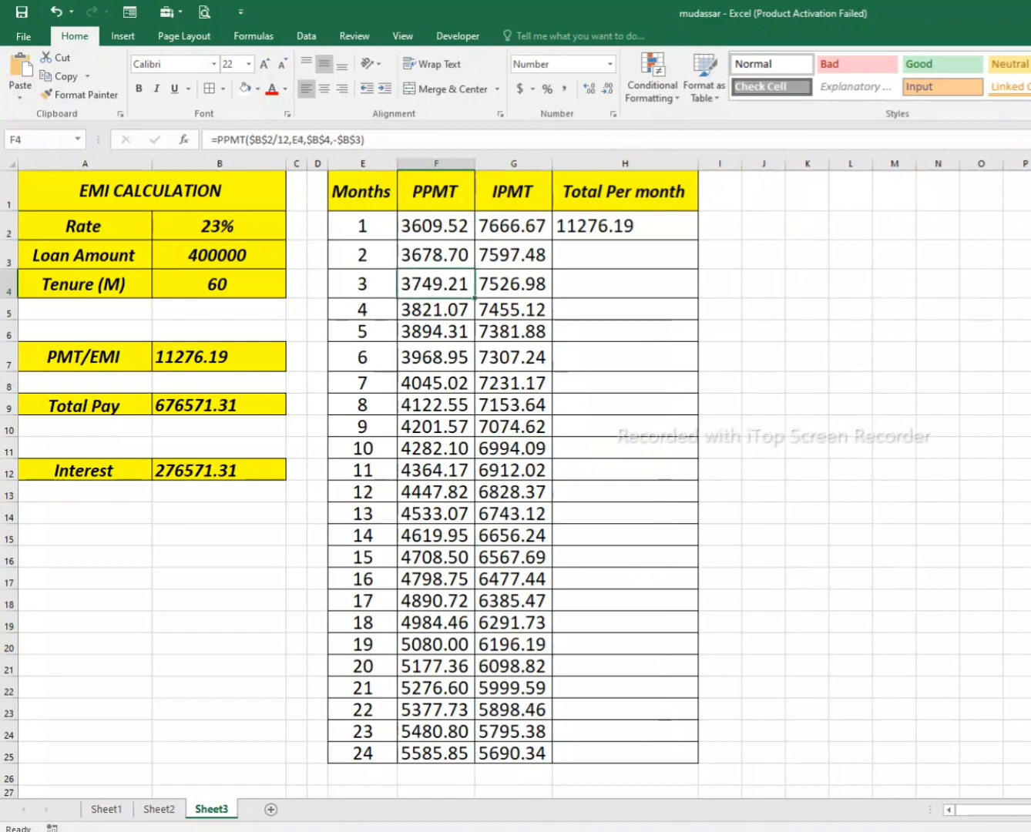
left_click(436, 226)
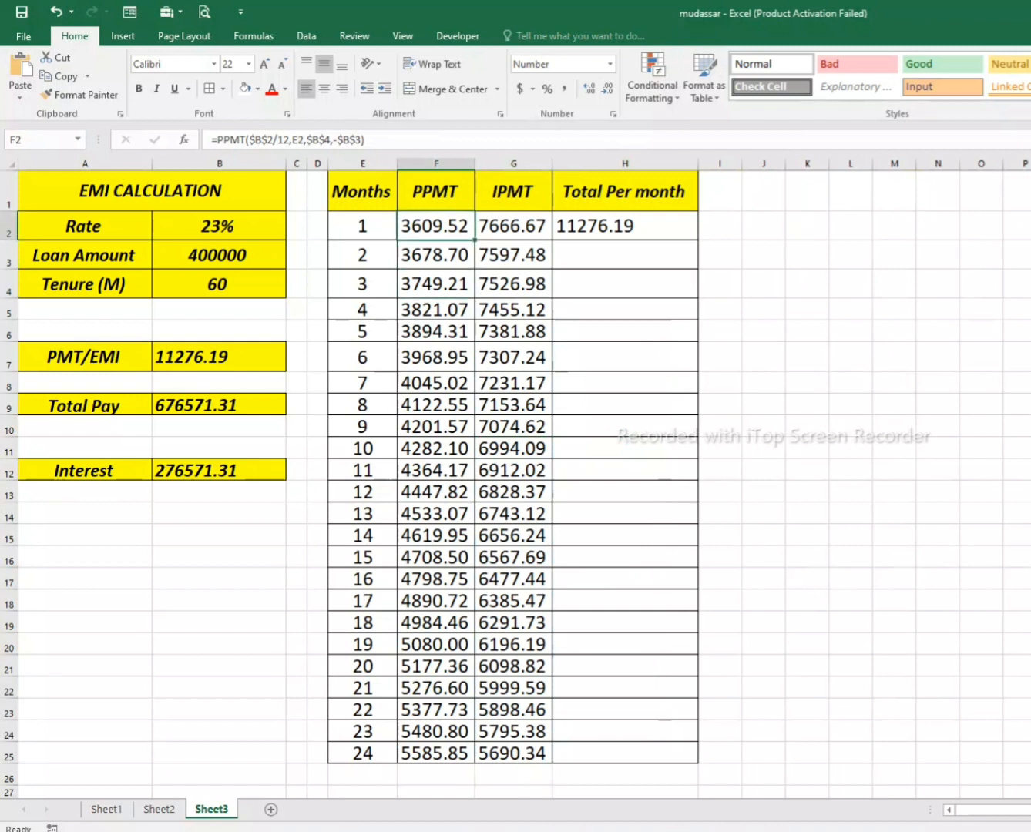
Widen the PPMT and IPMT columns F and G together to the same width.
left_click_drag(474, 165, 544, 164)
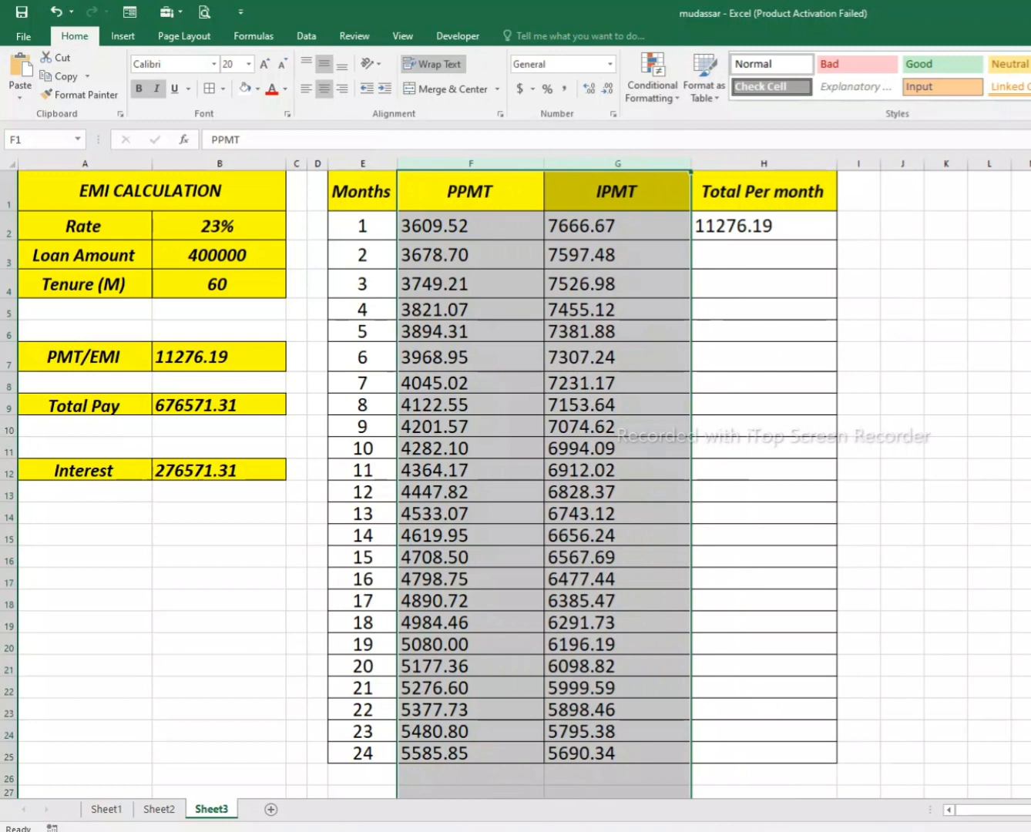
left_click(471, 731)
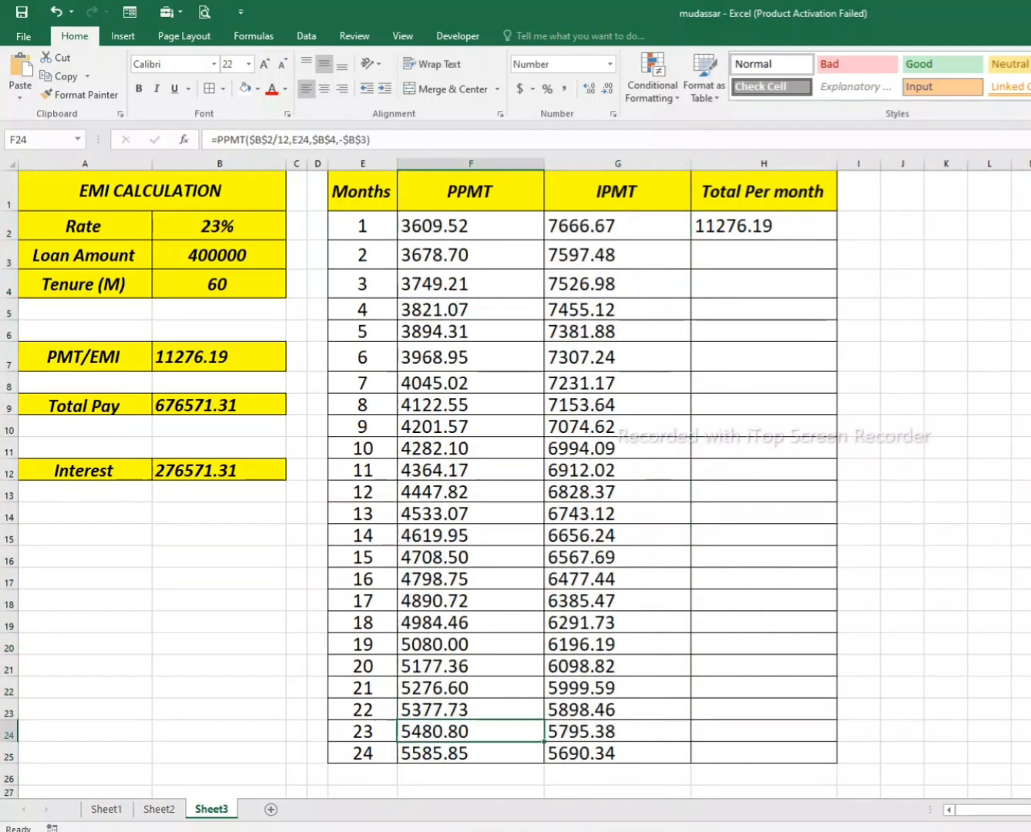
scroll(515, 478, "down", 2)
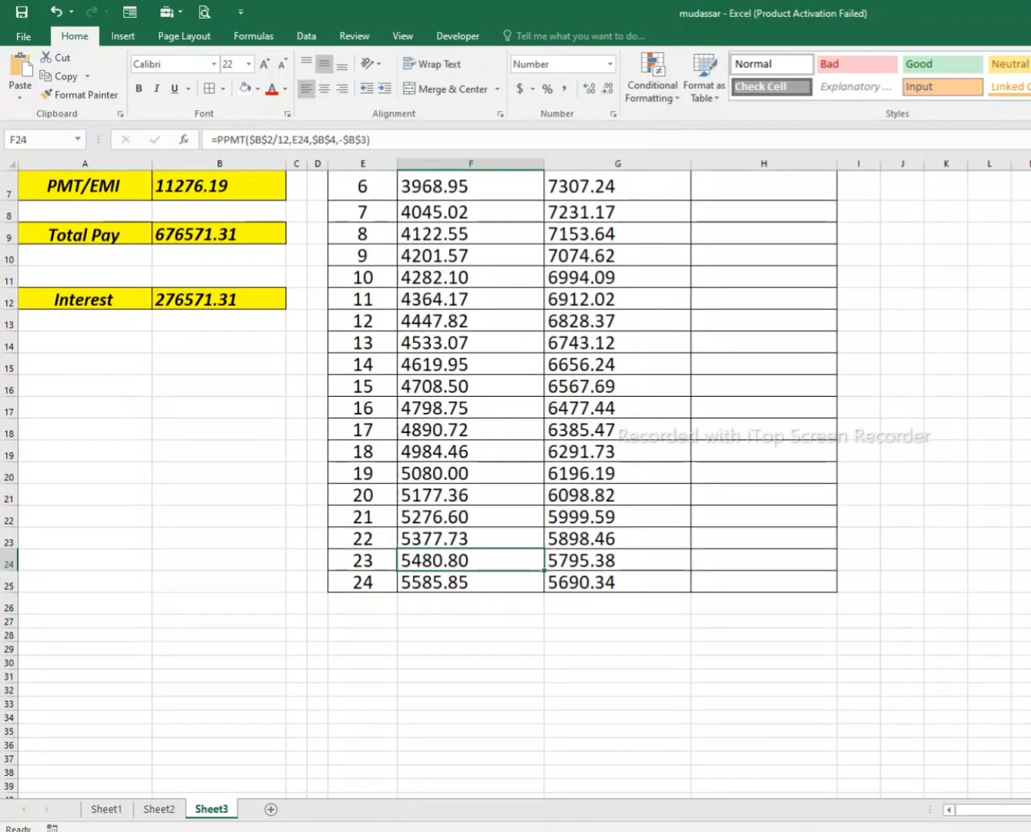
Extend the Months column from 24 through 40 by filling the number series from the month 23 and 24 cells.
scroll(515, 478, "down", 2)
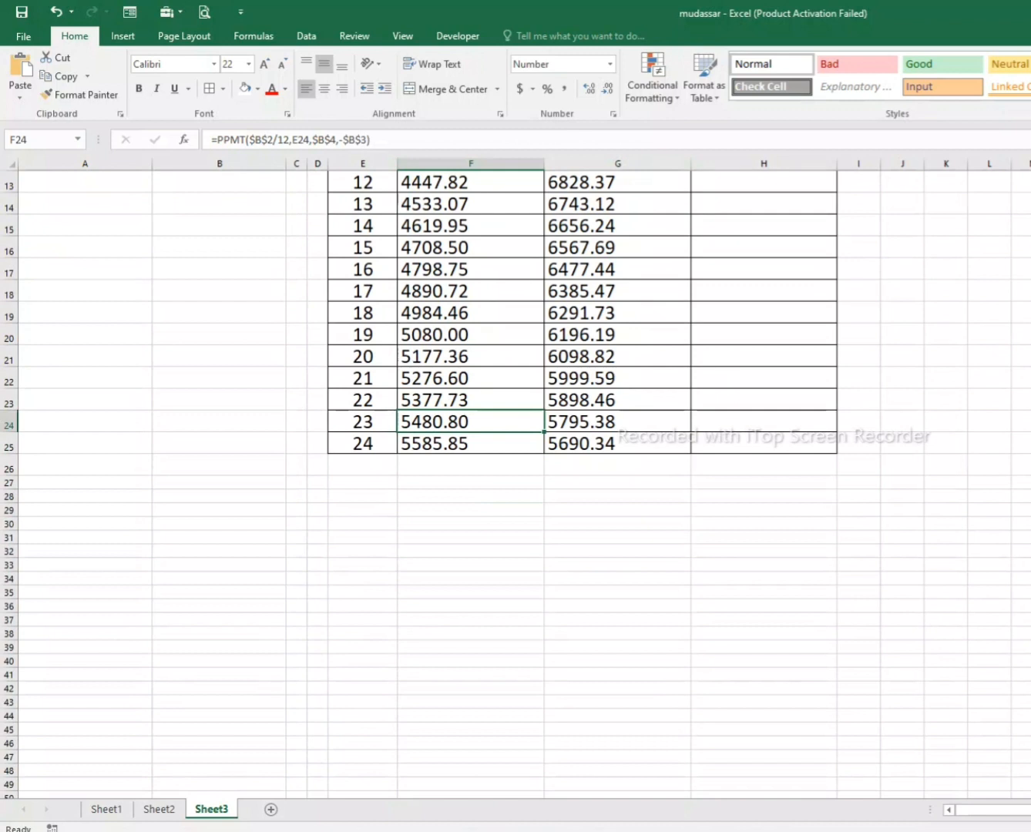
left_click(470, 444)
left_click(617, 444)
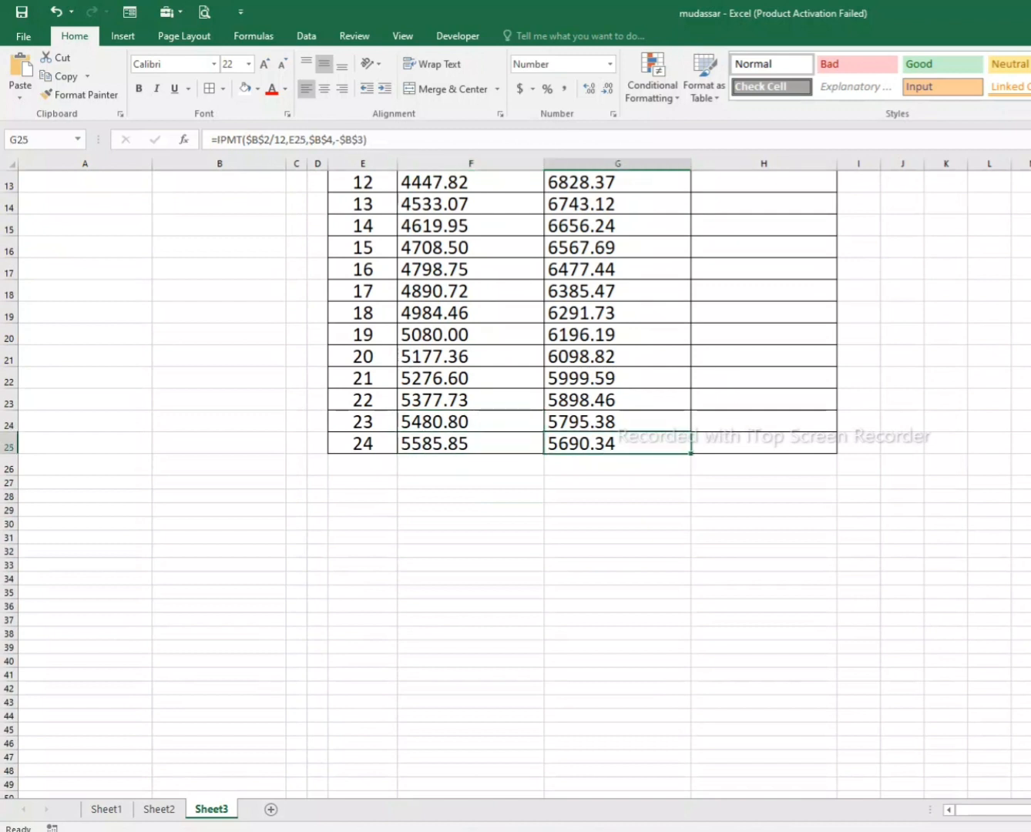
left_click(362, 444)
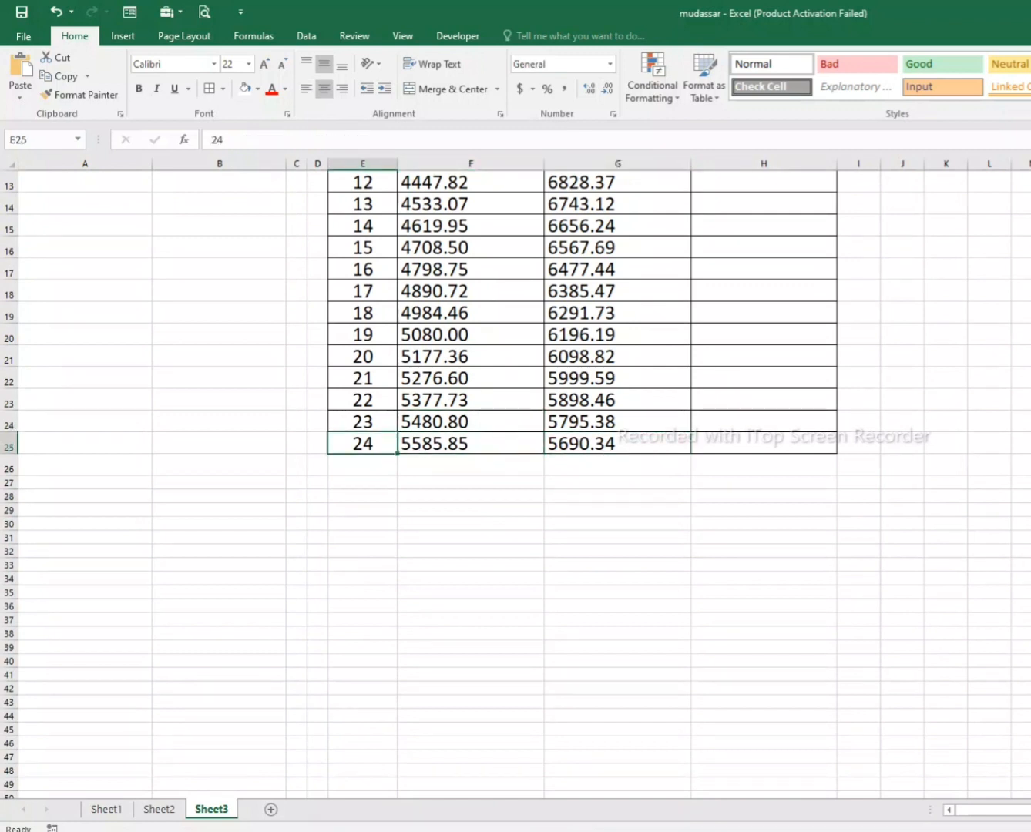
left_click_drag(398, 453, 396, 685)
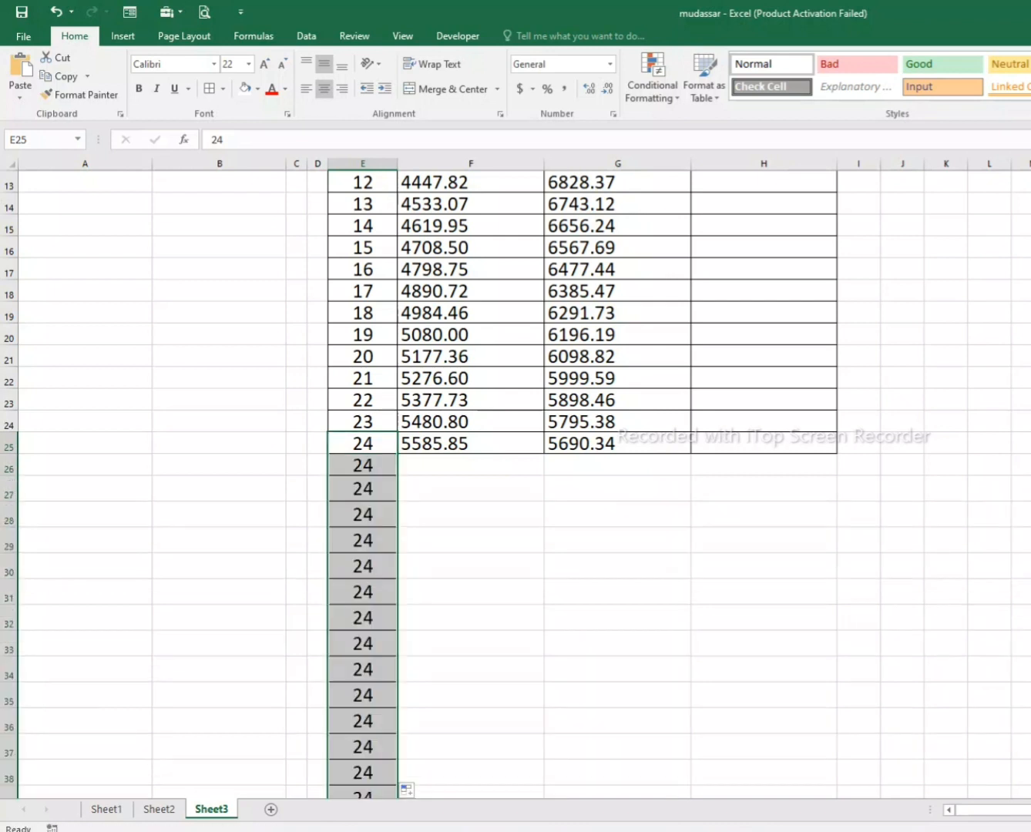
left_click_drag(364, 422, 363, 445)
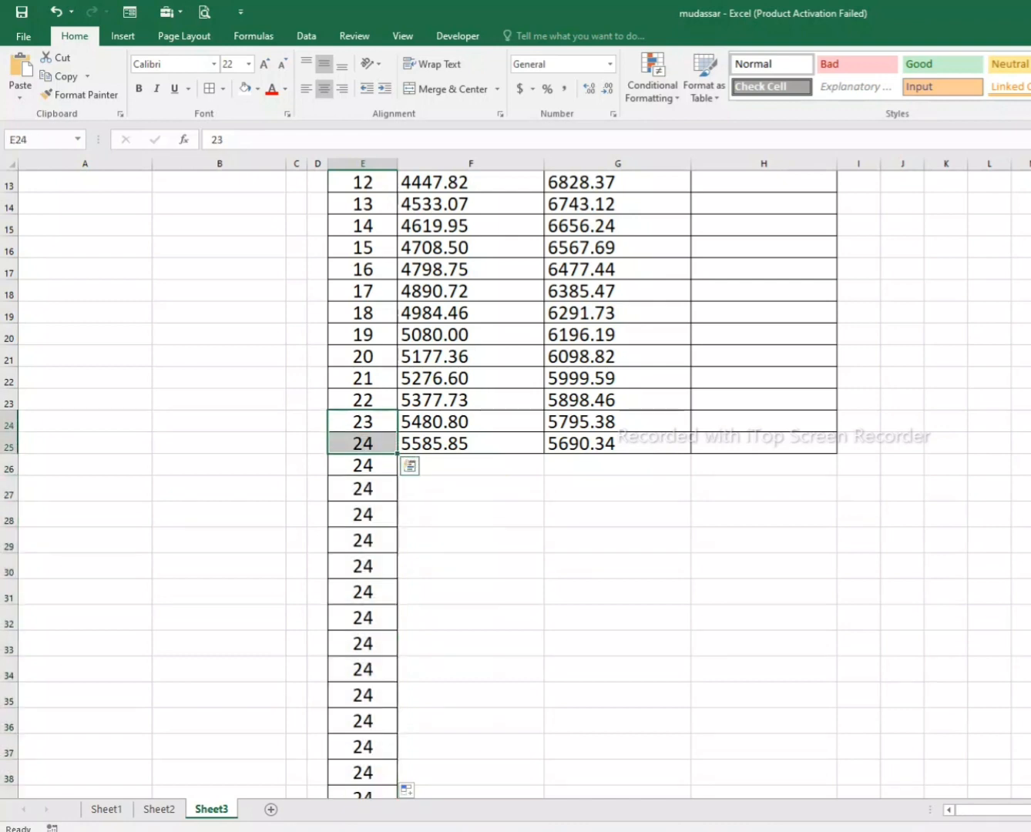
left_click_drag(398, 453, 397, 777)
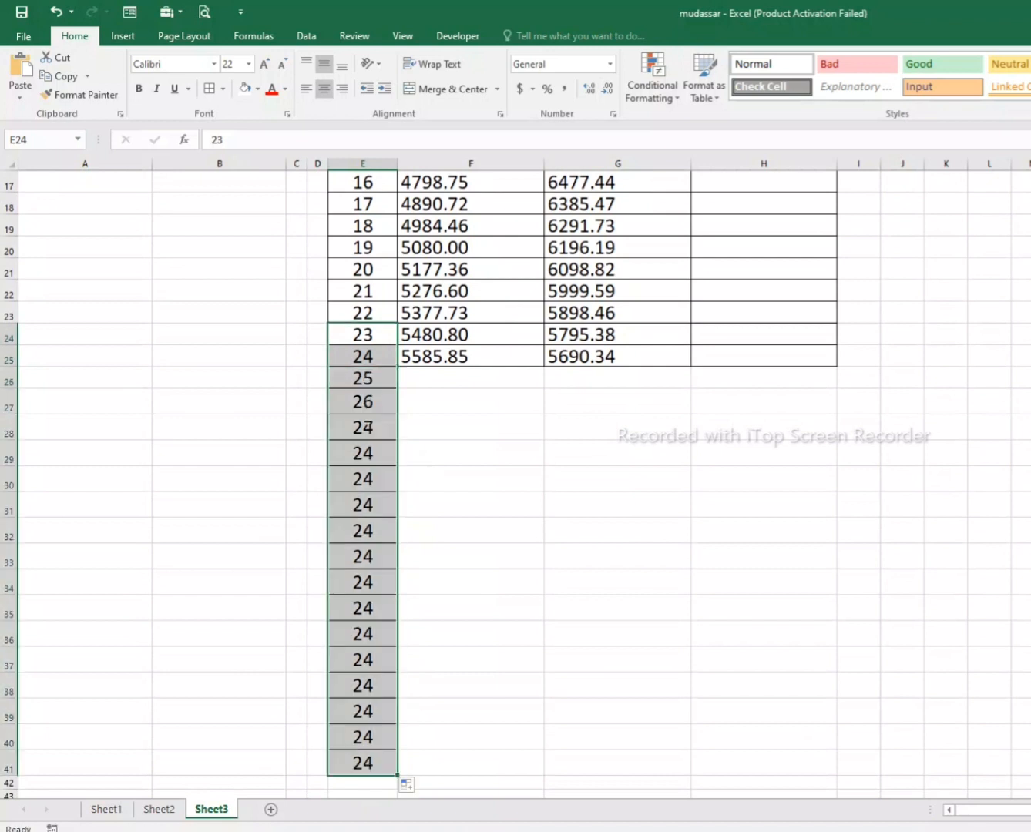
Fill the month 24 PPMT and IPMT formulas down their columns through month 40.
left_click(470, 378)
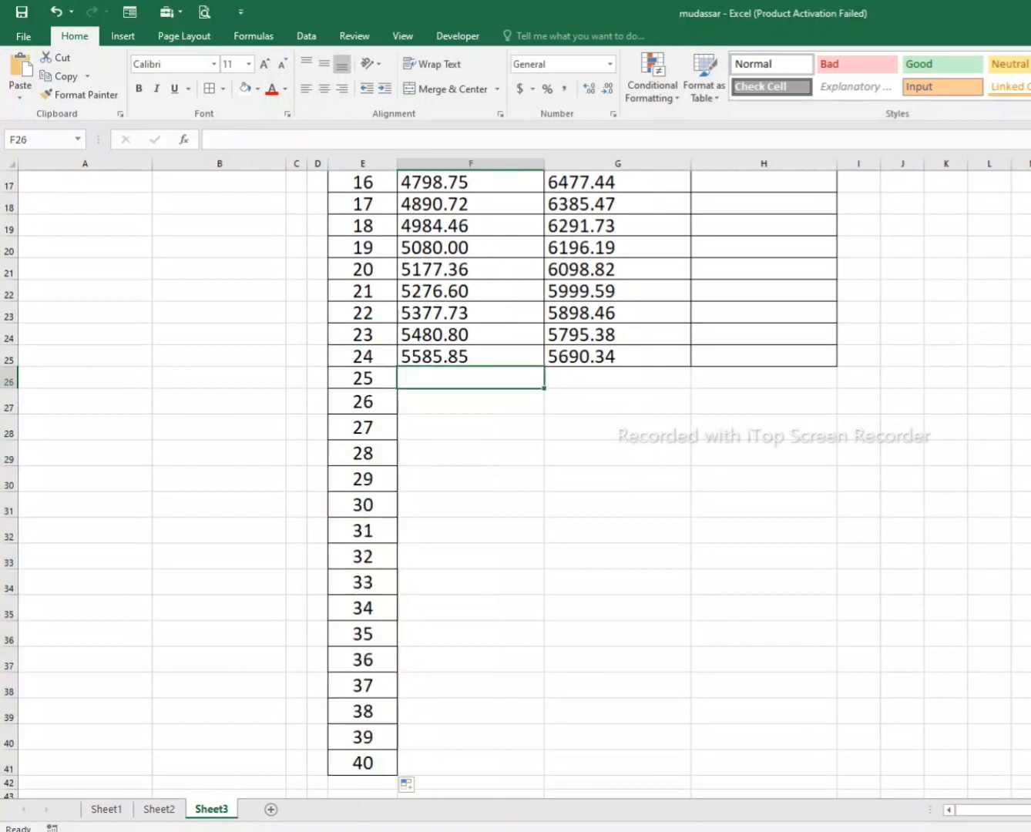
left_click(470, 357)
double_click(543, 366)
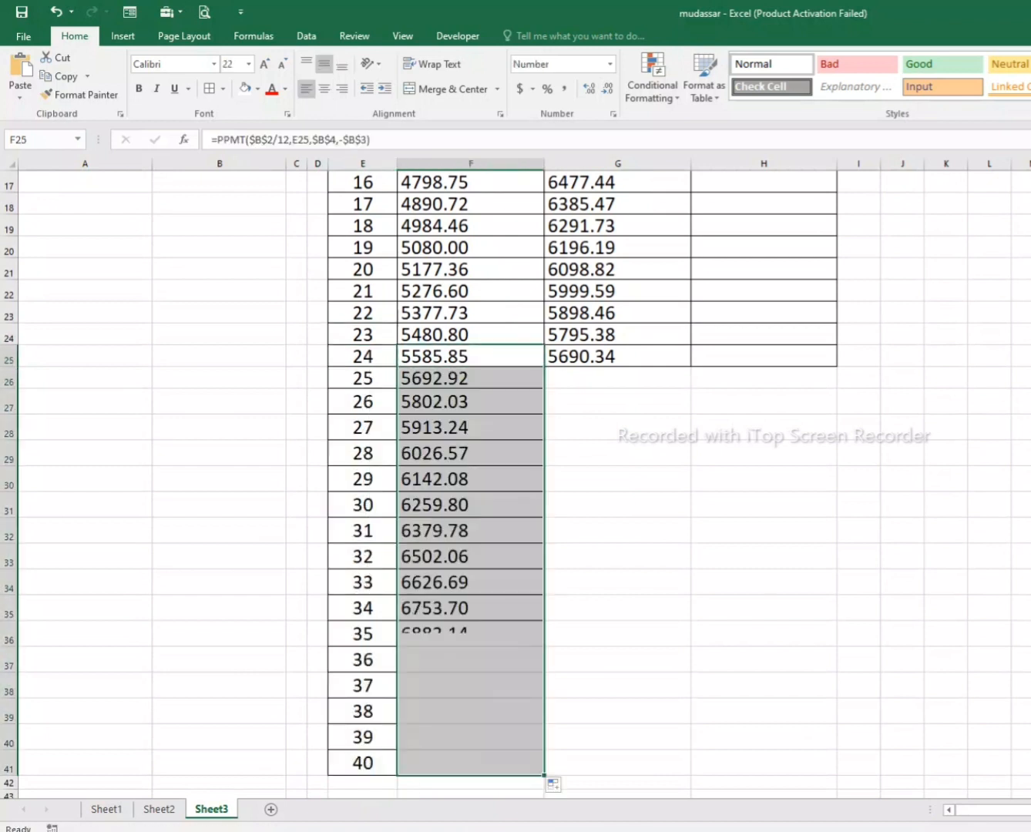
left_click(470, 763)
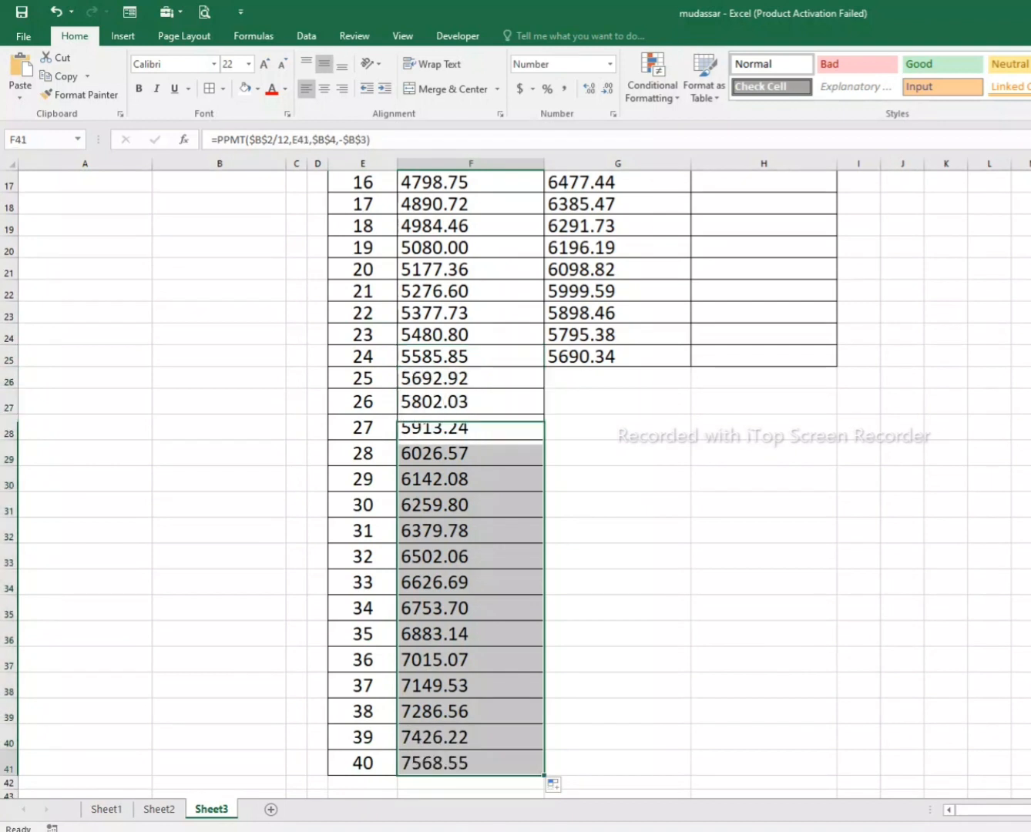
left_click(616, 357)
double_click(692, 365)
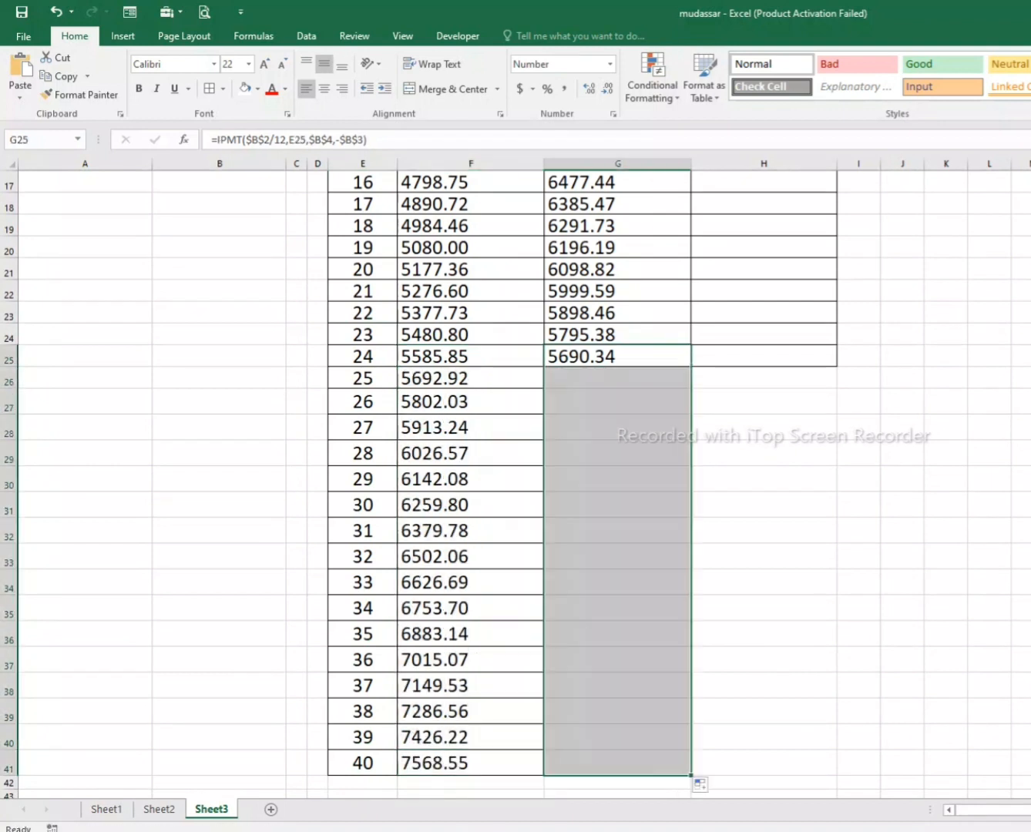
left_click(616, 763)
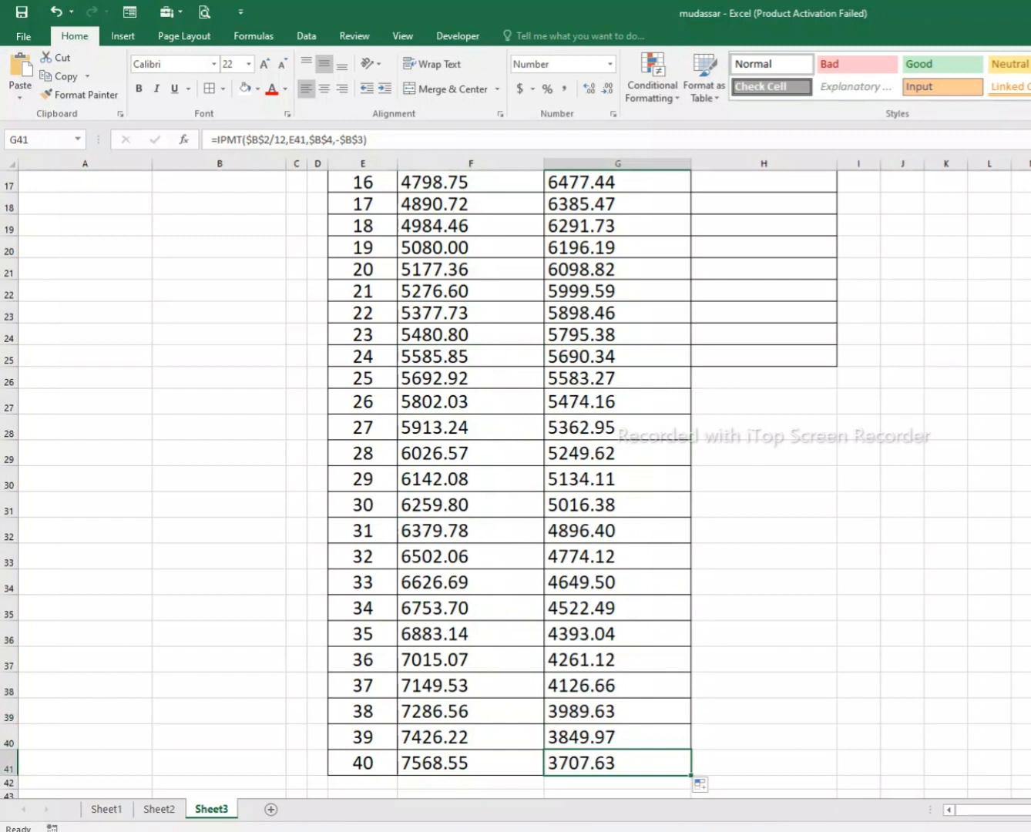
Extend the empty bordered cells of the Total Per month column from month 24 down through month 40.
left_click(764, 356)
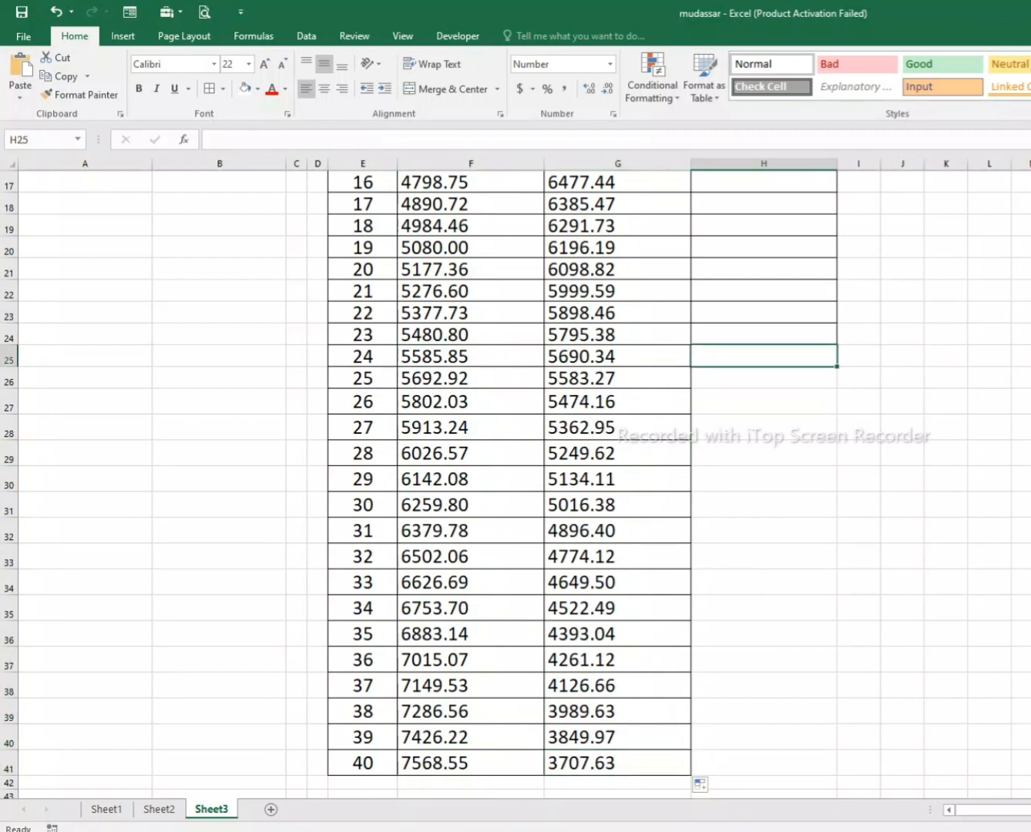
left_click_drag(763, 356, 764, 764)
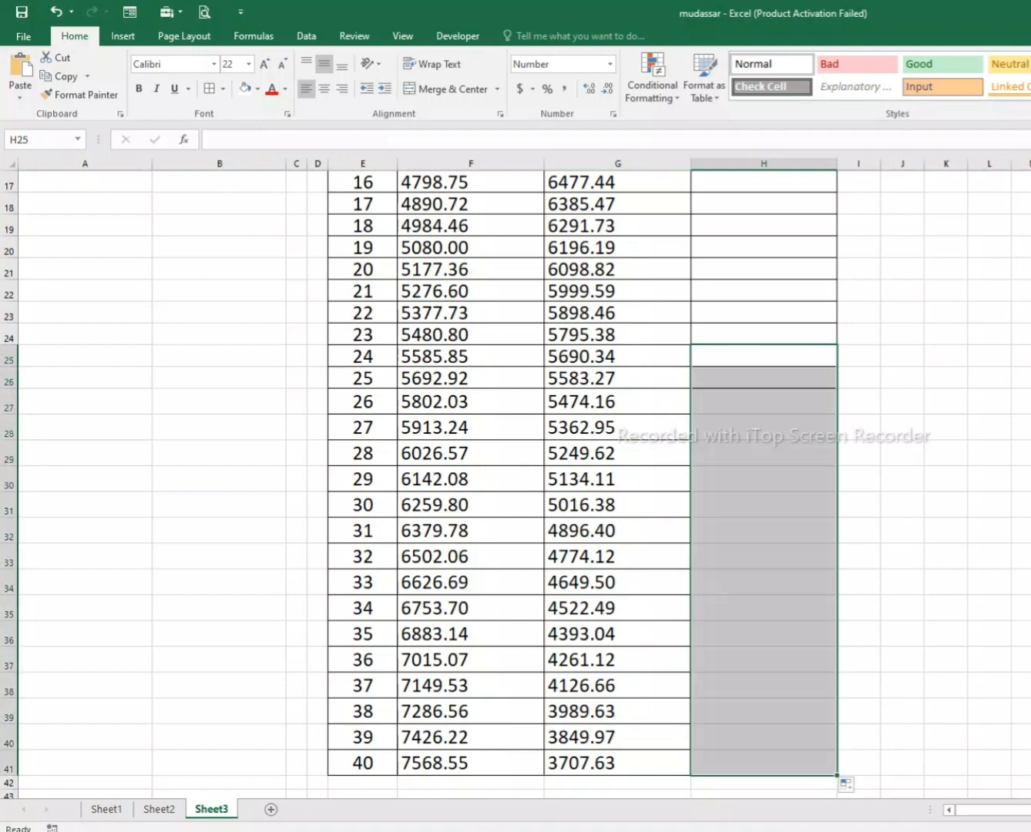
scroll(515, 485, "up", 2)
scroll(515, 485, "down", 5)
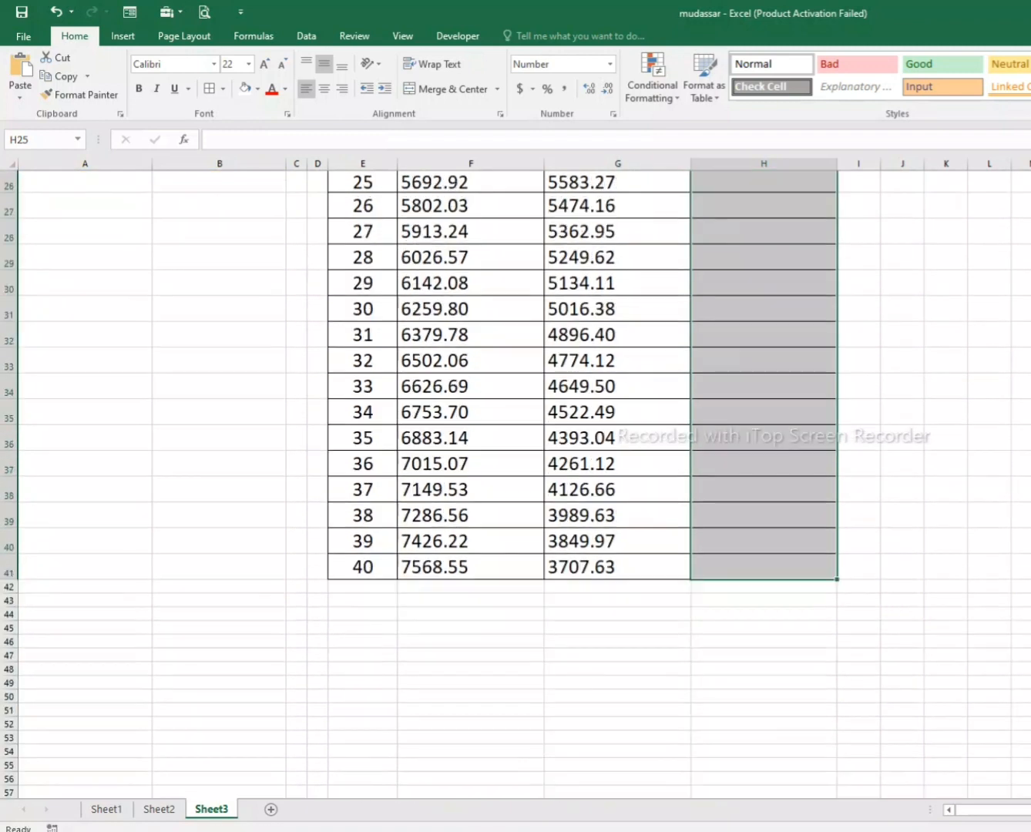
Compare the PPMT and IPMT amounts at month 1 with those at month 40.
left_click(472, 567)
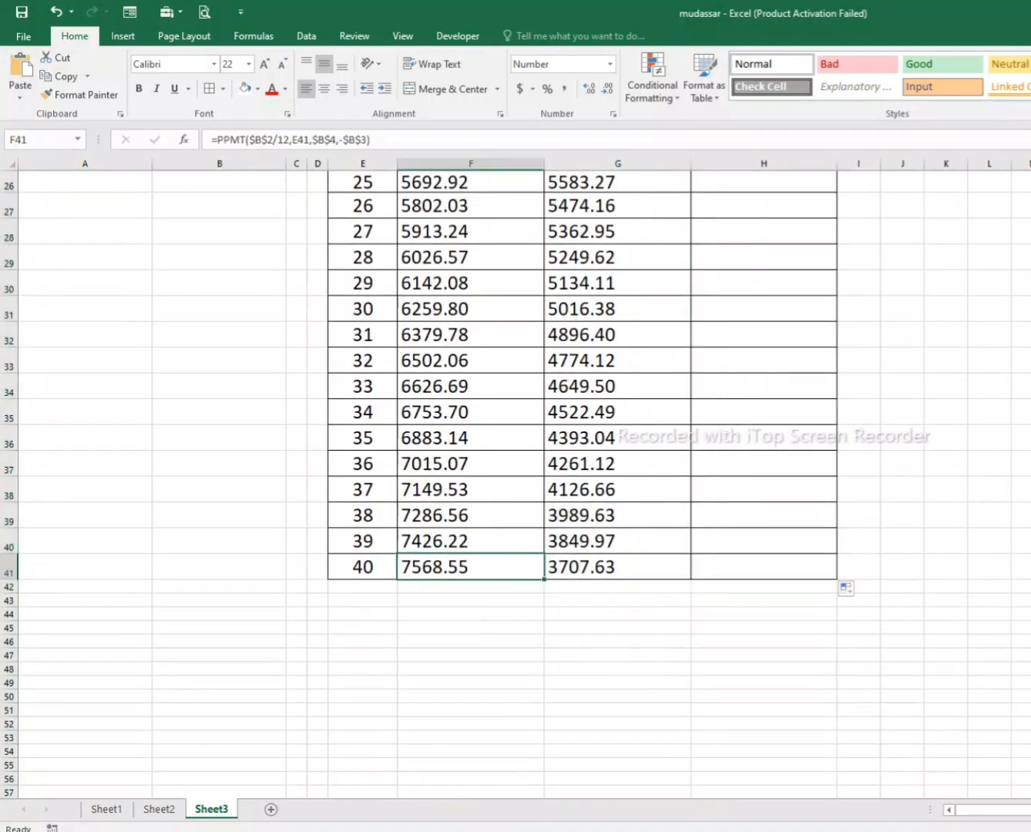
scroll(515, 486, "up", 8)
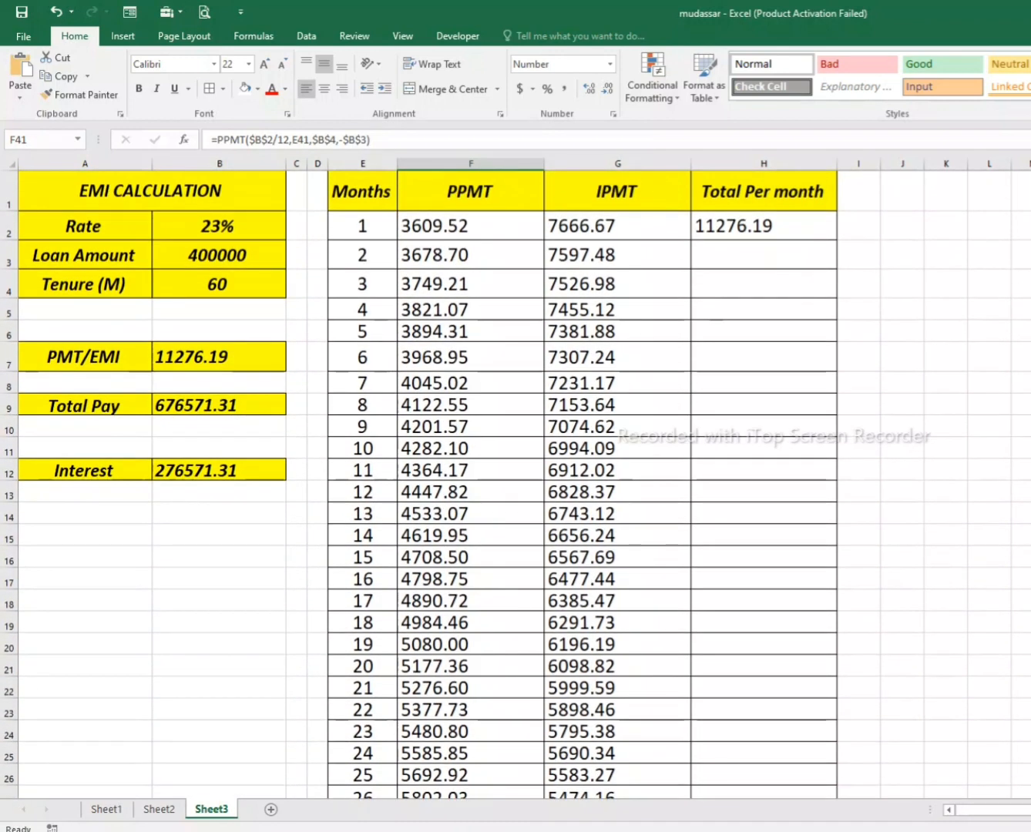
left_click(471, 212)
scroll(515, 486, "down", 9)
left_click(470, 519)
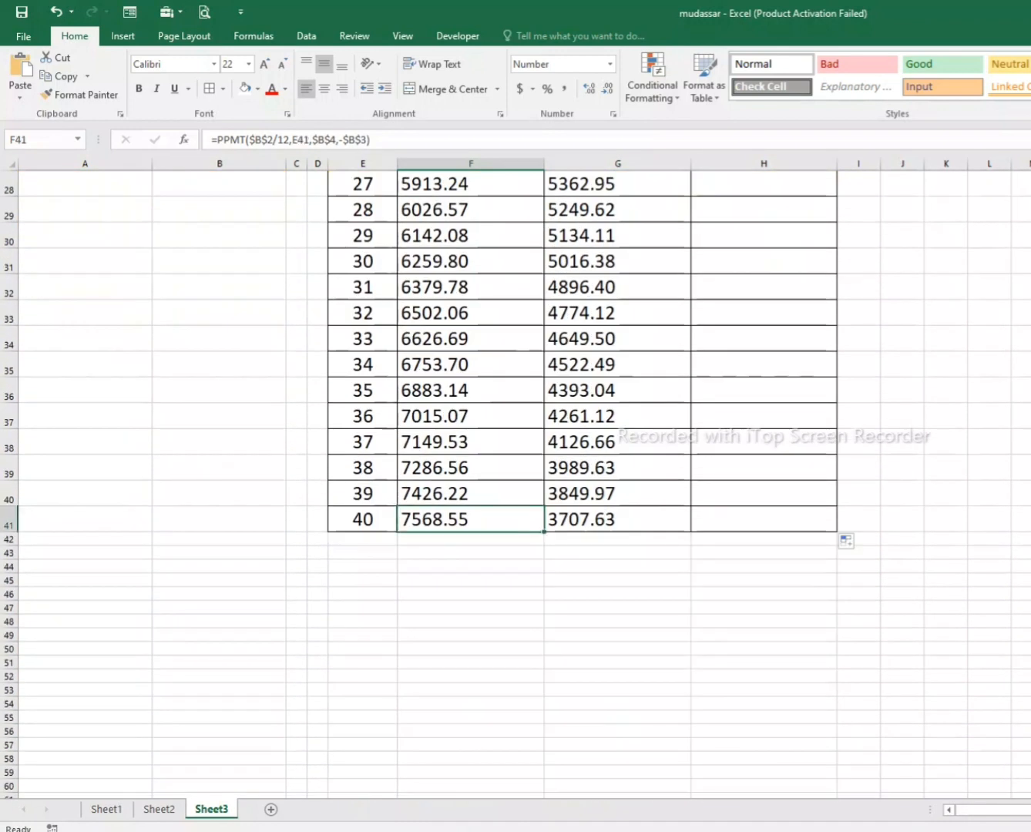
left_click(616, 518)
scroll(515, 486, "up", 9)
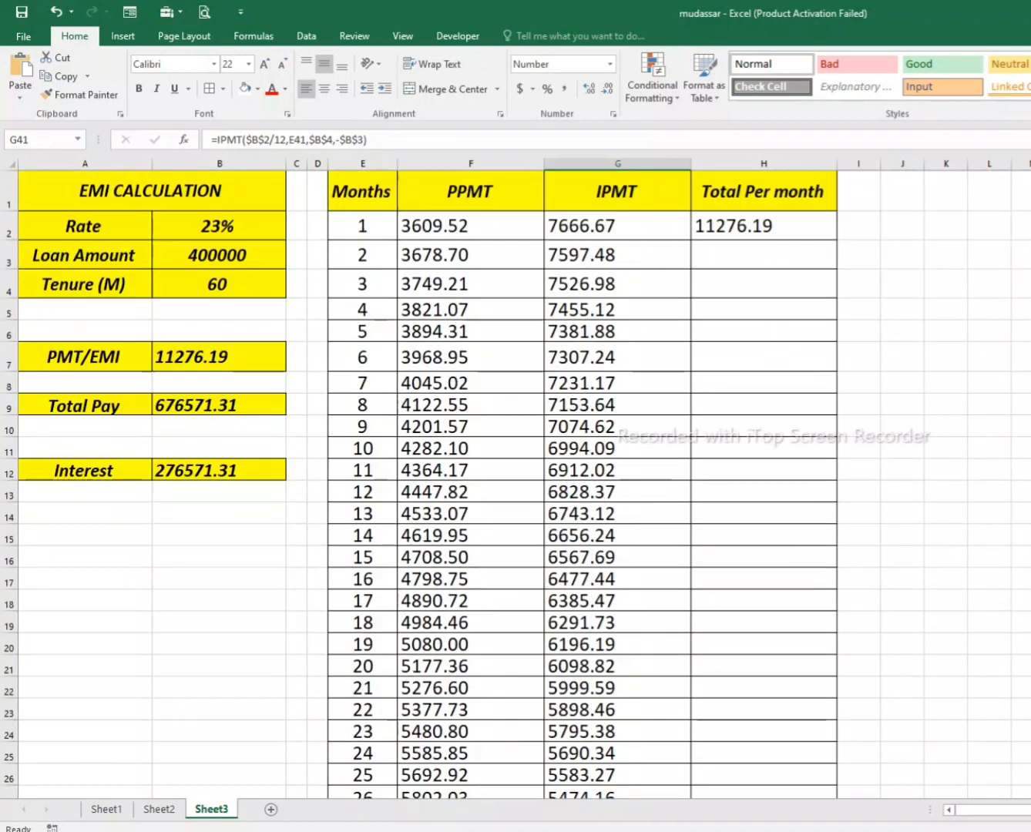
left_click(616, 225)
Fill the month 1 total formula =F2+G2 down the Total Per month column through month 40.
left_click(763, 225)
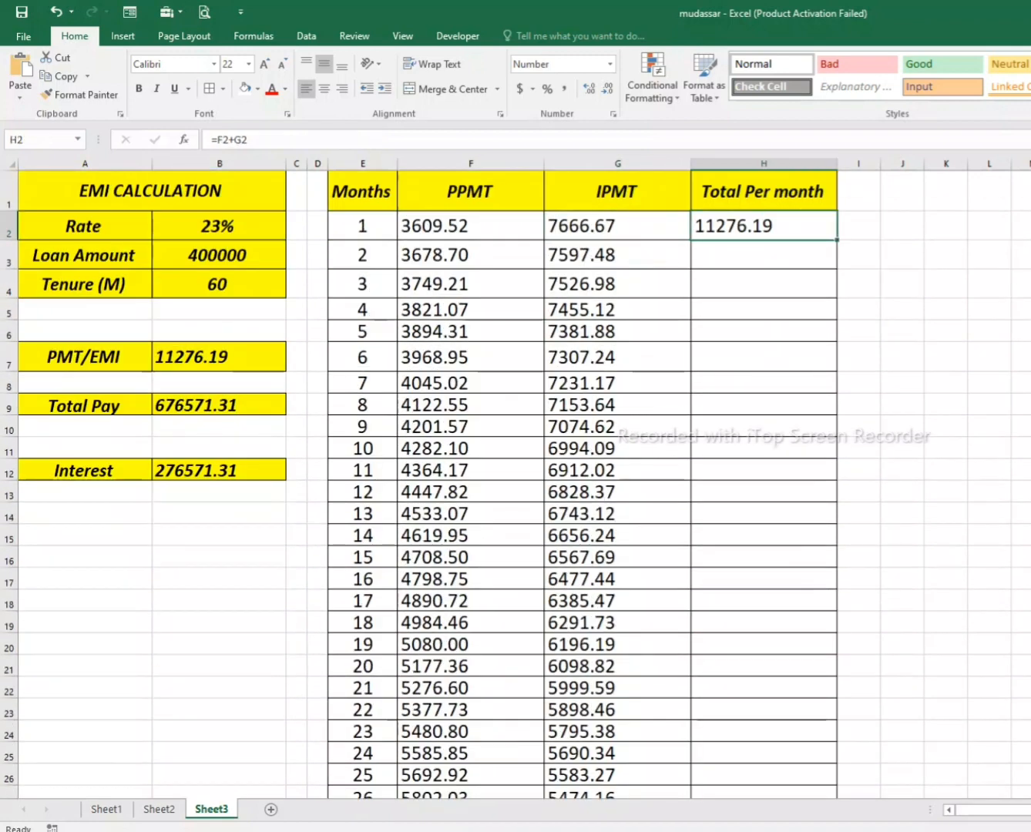
double_click(837, 240)
scroll(764, 462, "down", 10)
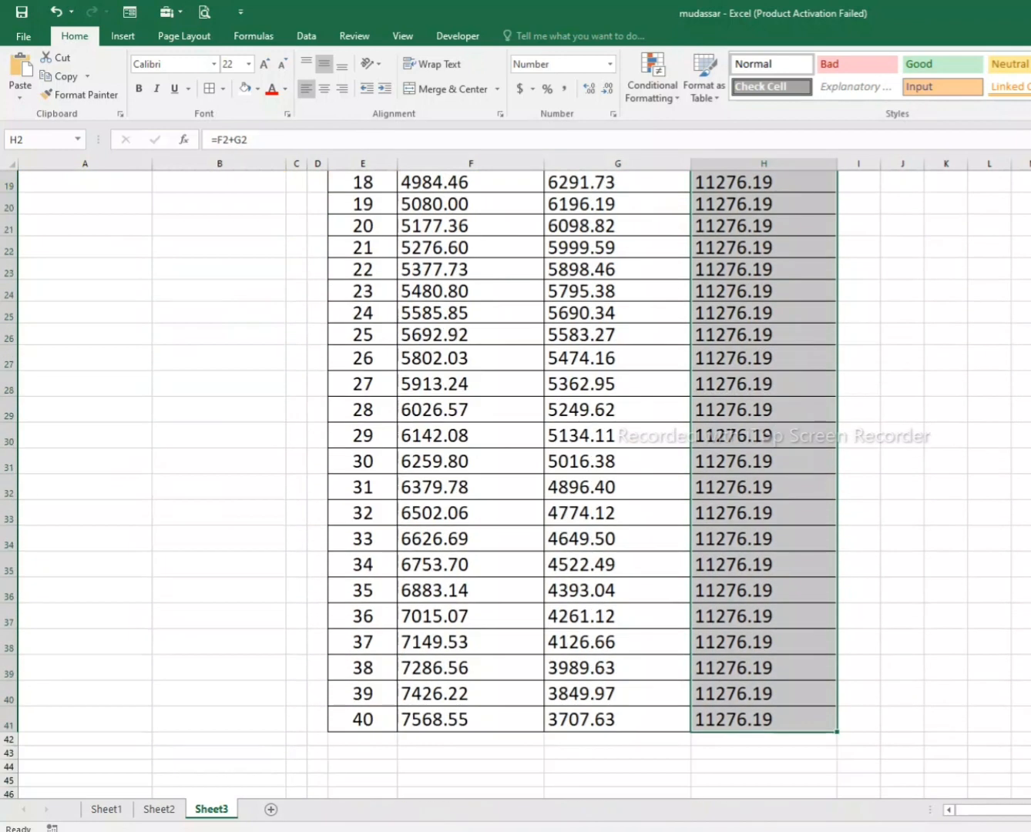
scroll(516, 462, "up", 10)
Examine the Total Per month cells and how the PPMT and IPMT amounts change from month to month.
left_click(764, 383)
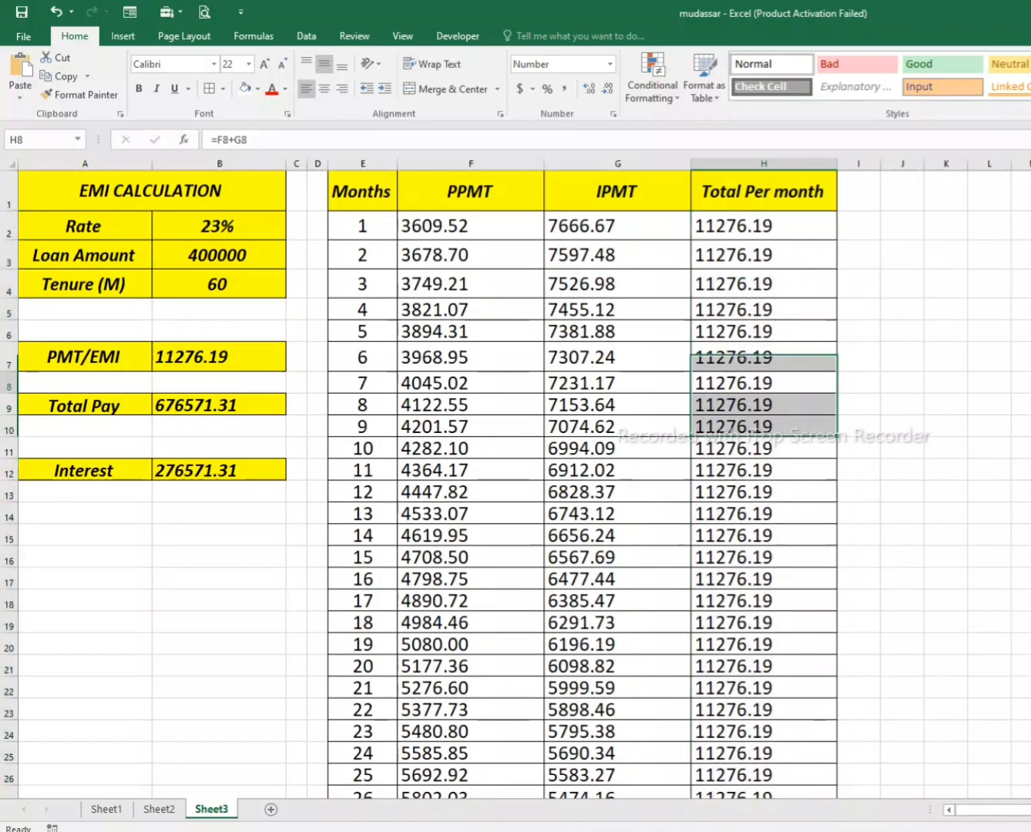
left_click_drag(764, 284, 764, 513)
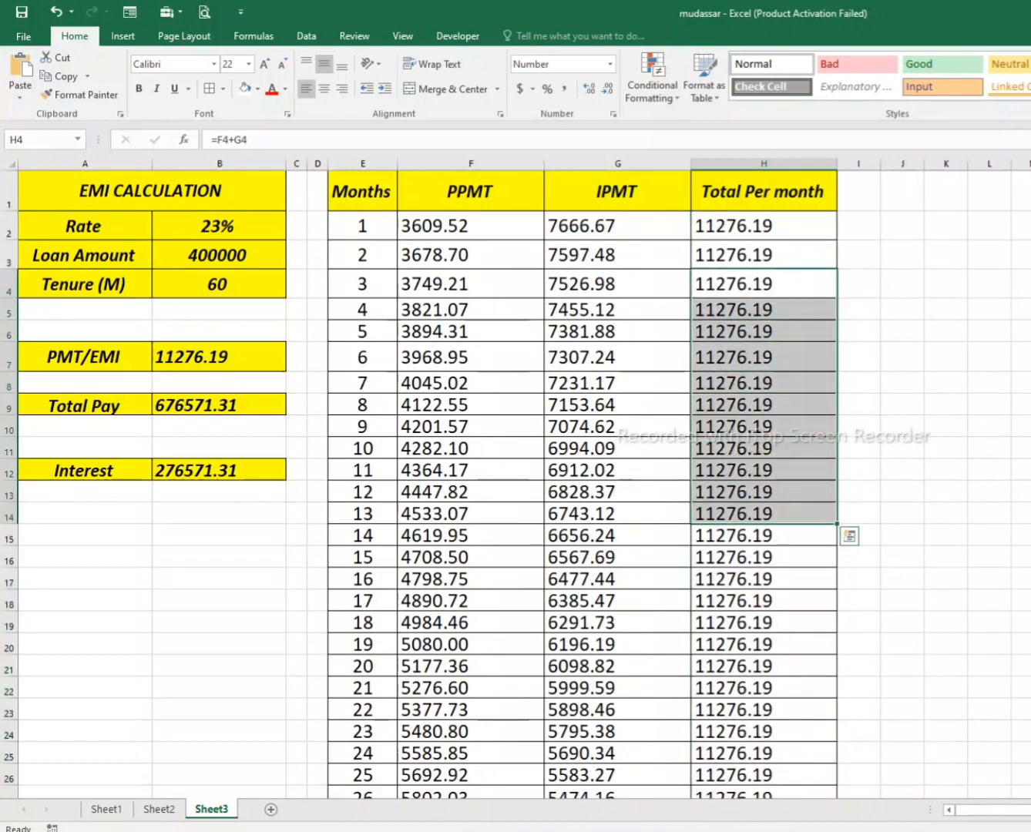
left_click(472, 471)
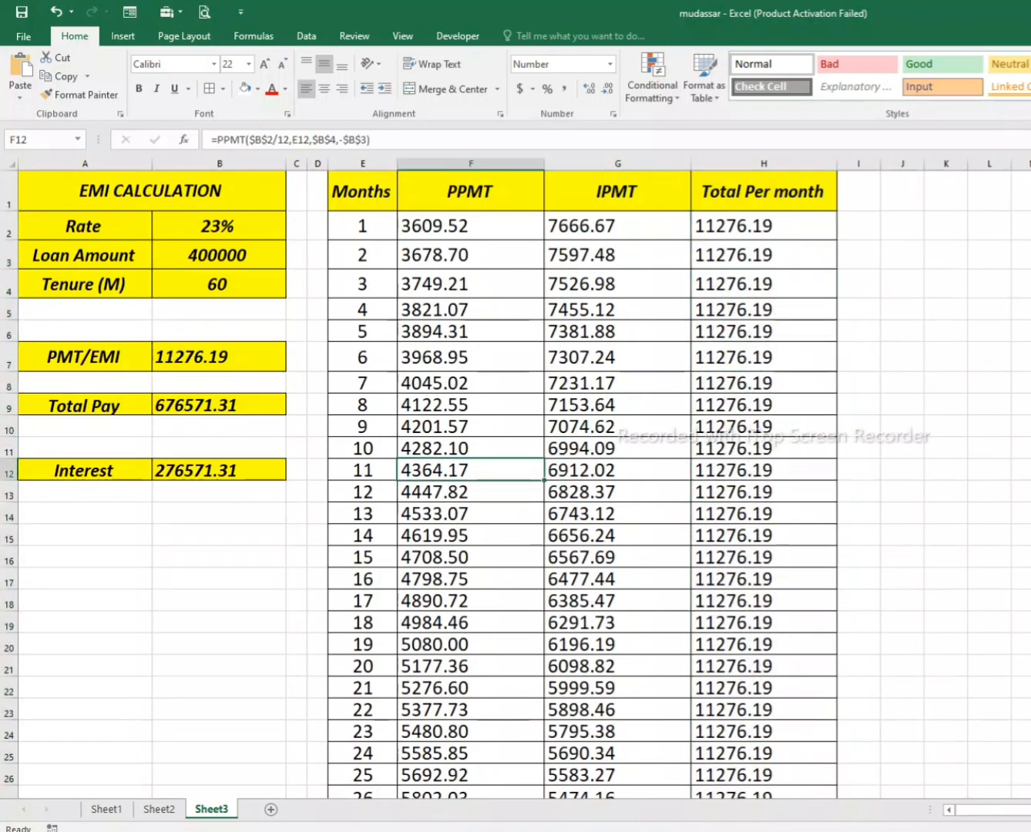
key("Up")
key("Up")
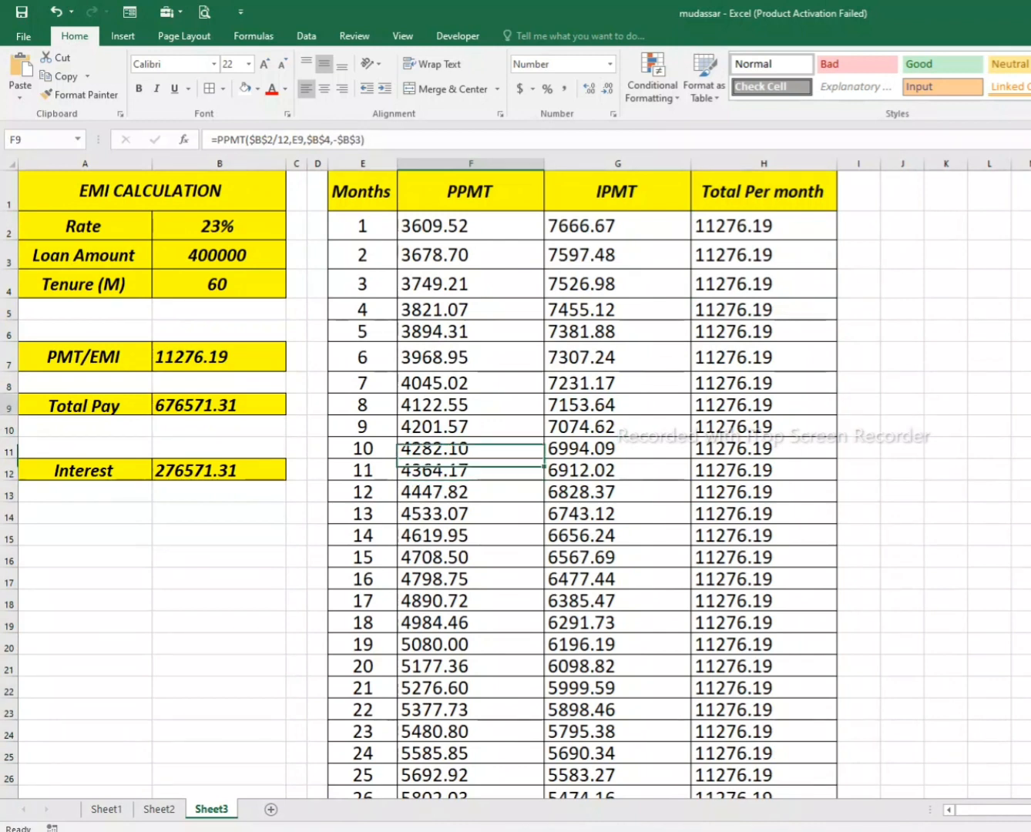
key("Right")
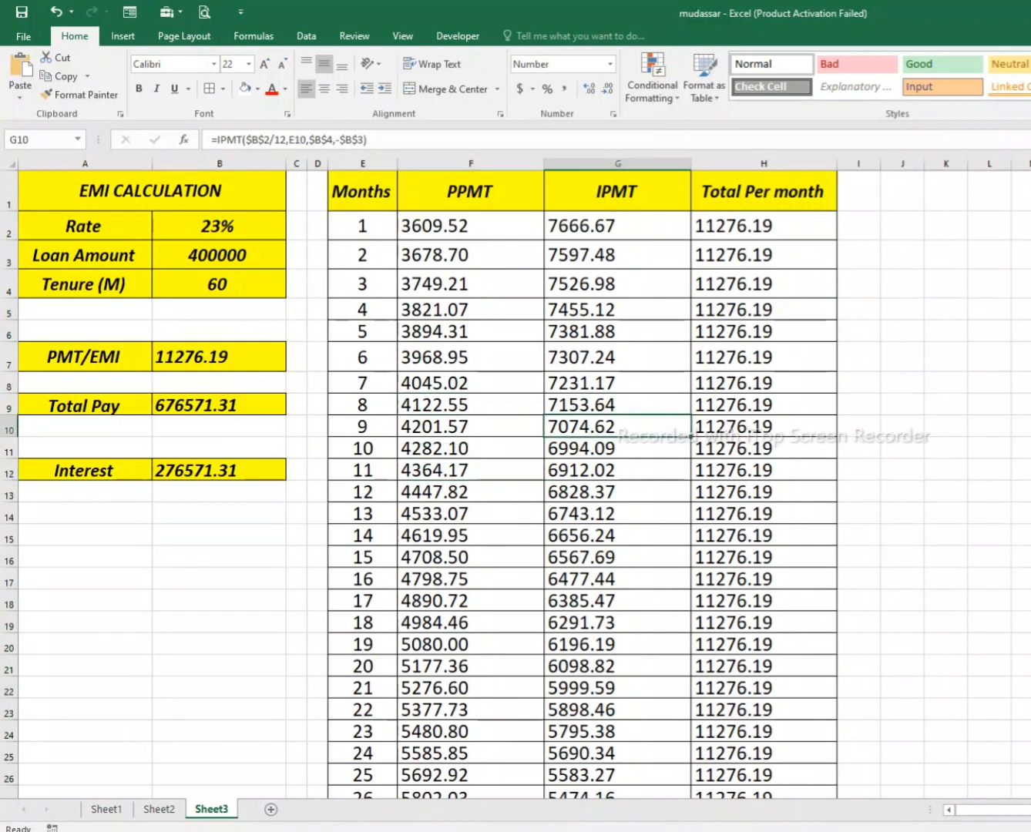
key("Down")
key("Down")
key("Left")
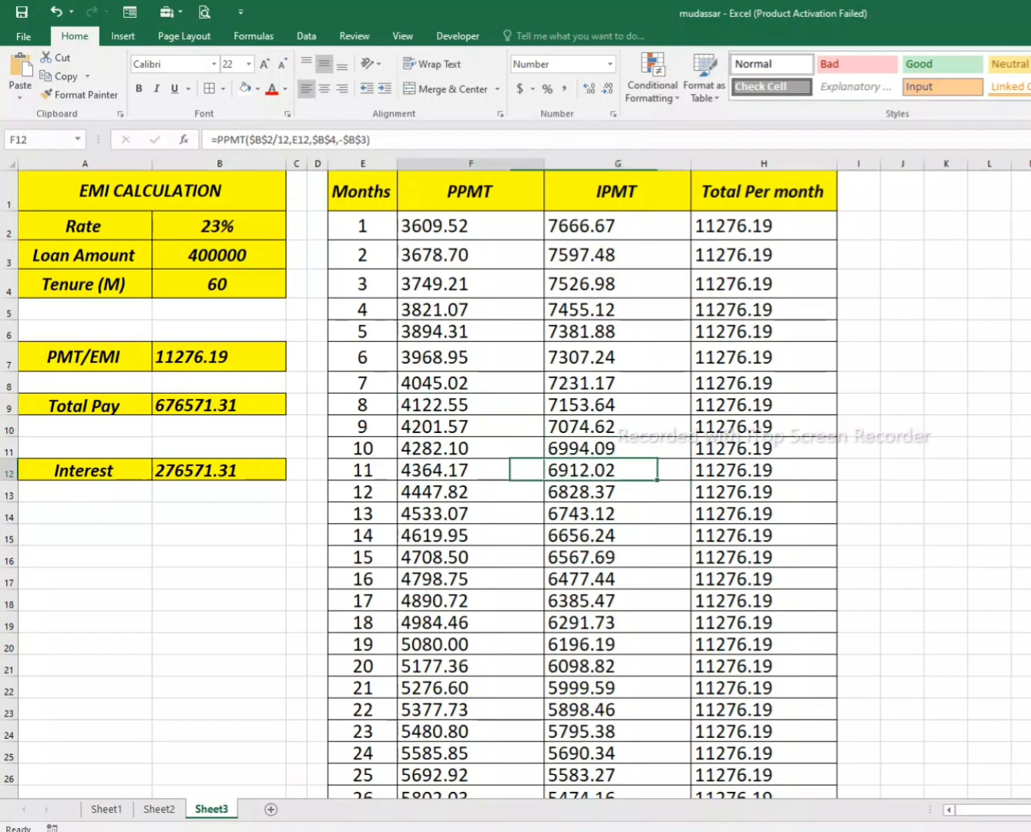
Test the calculator with a 13% rate and set the rate back to 23%.
left_click(219, 226)
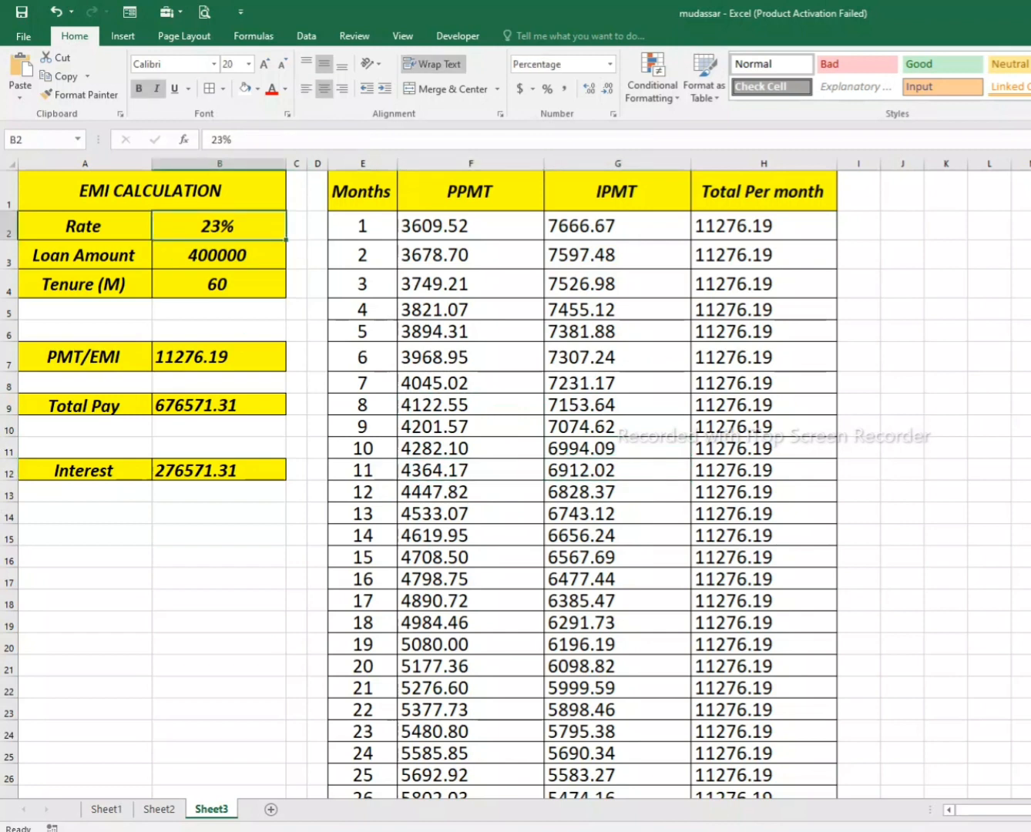
type("13")
key("Return")
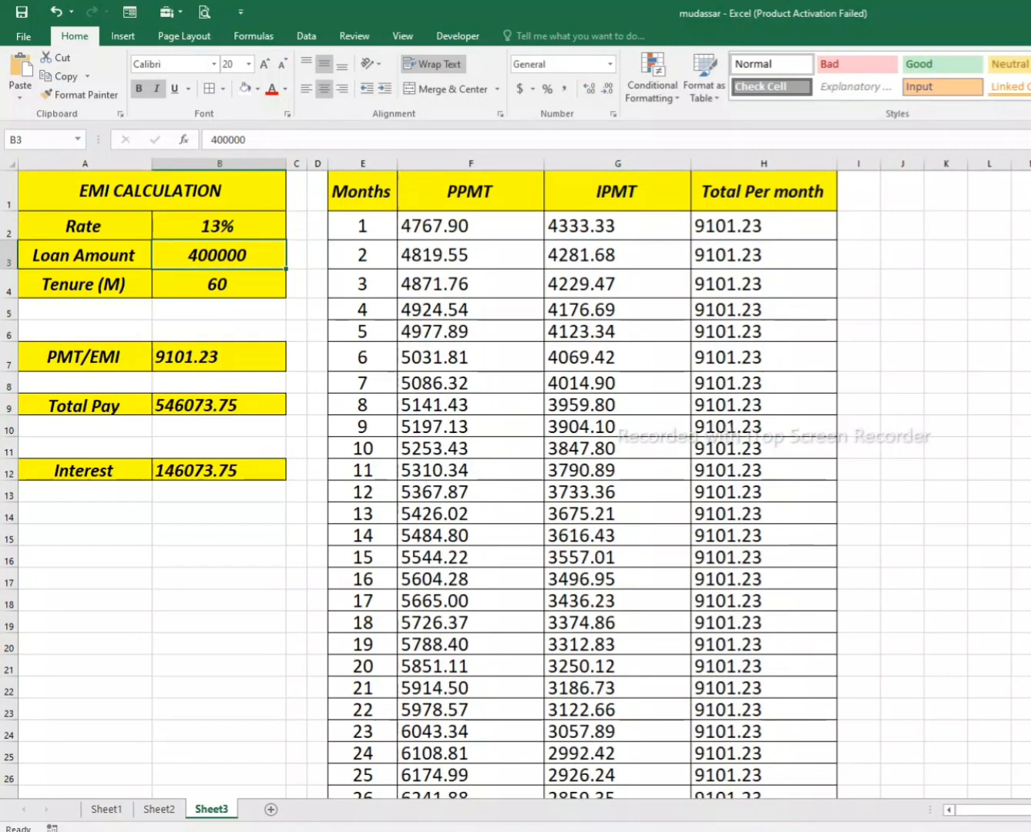
left_click(219, 226)
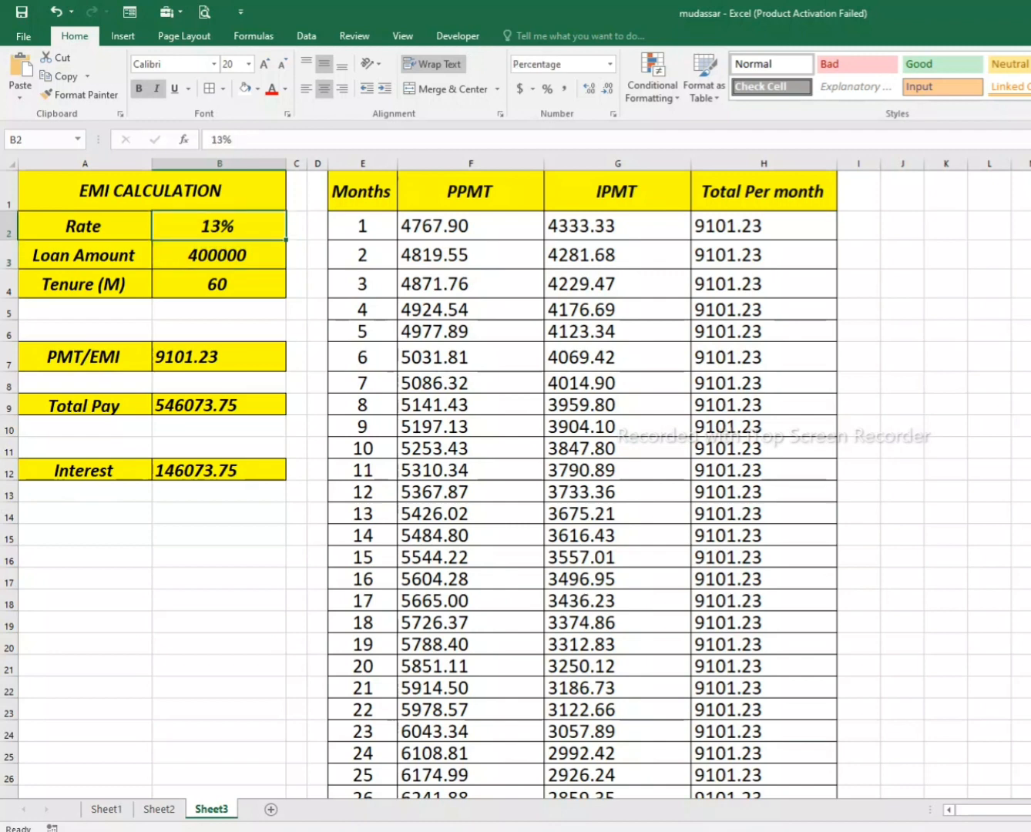
type("23")
key("Return")
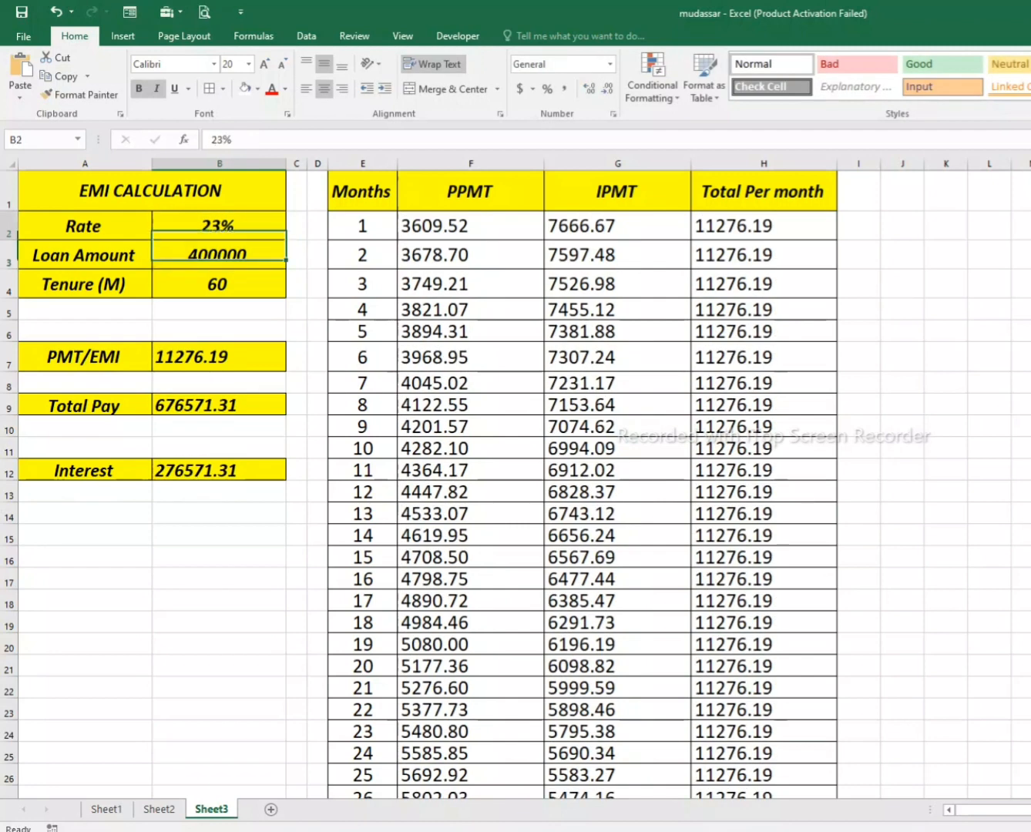
Test the calculator with a 25% rate and return the rate to 23%.
left_click(218, 226)
type("25")
key("Return")
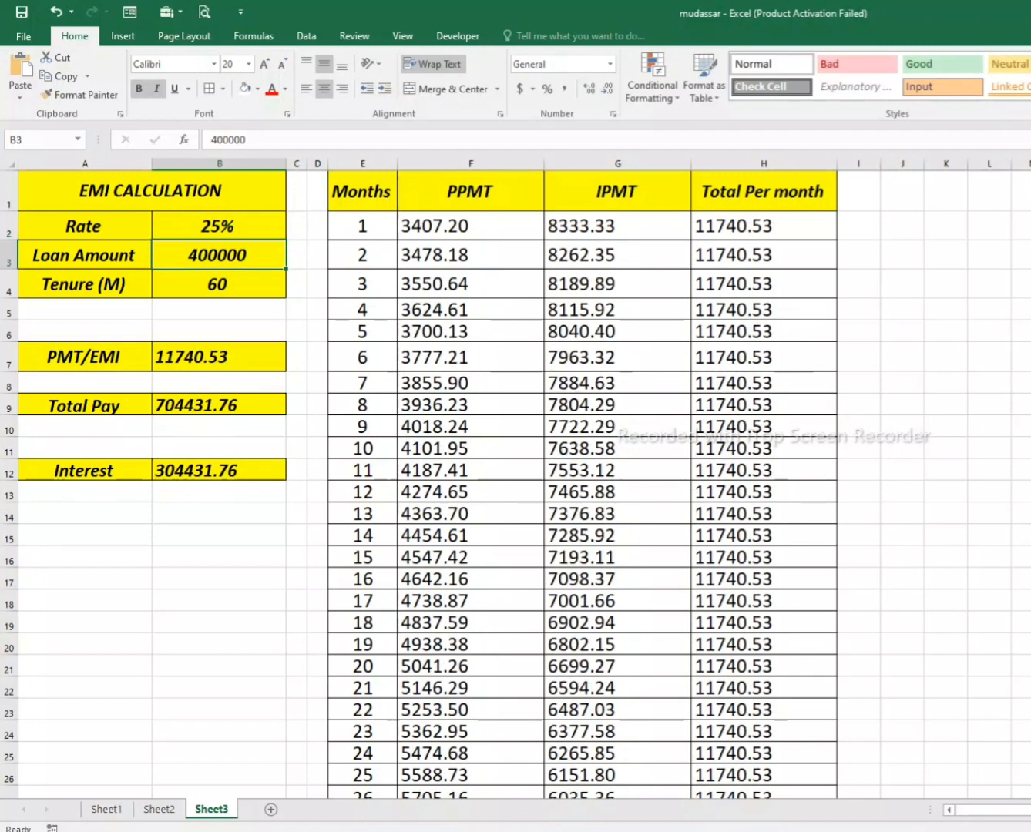
left_click(220, 226)
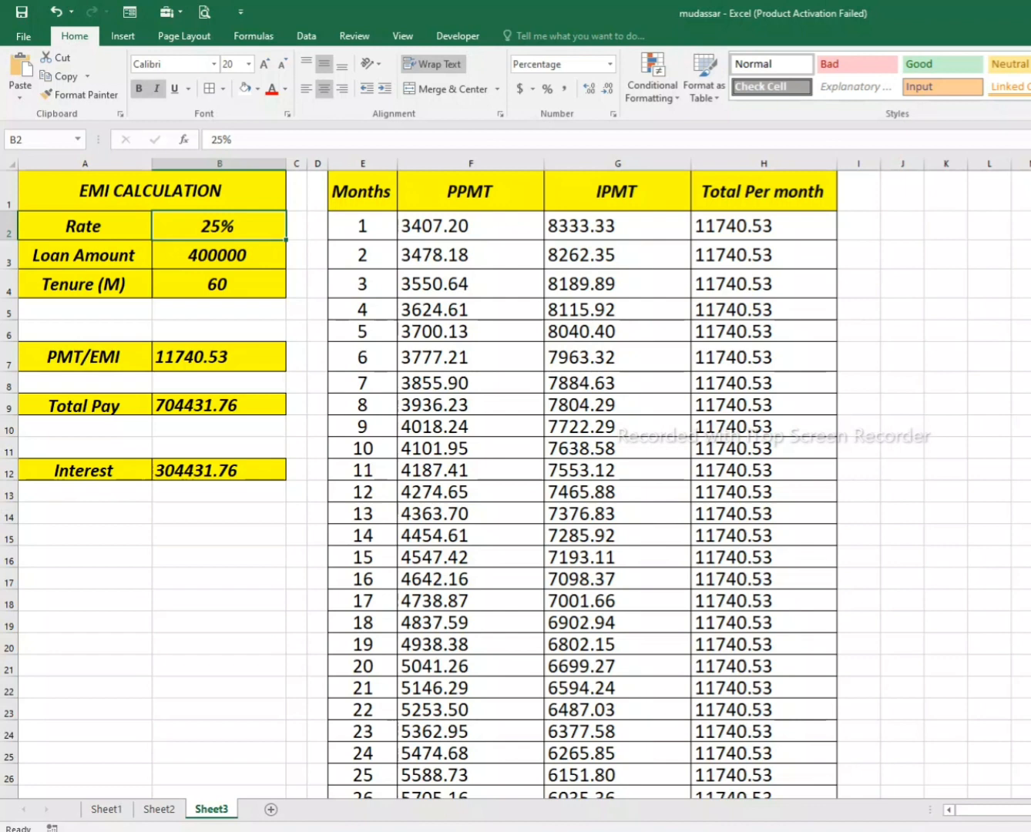
type("23")
key("Return")
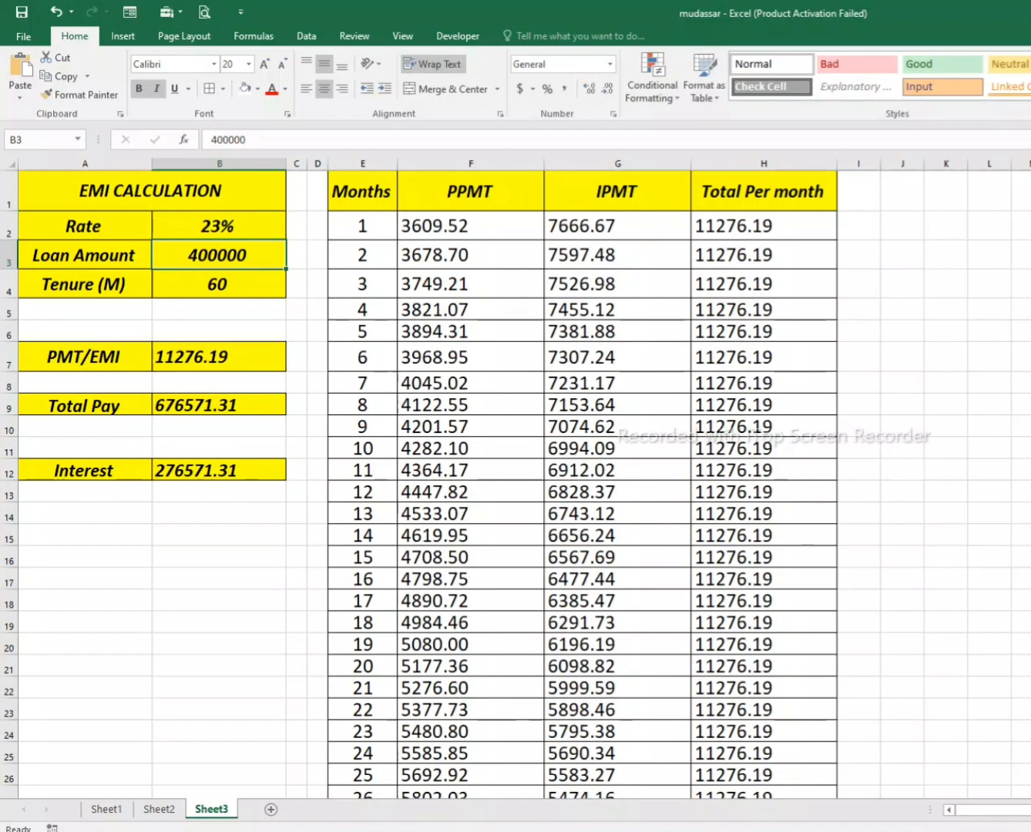
Set the loan amount to 500000 and check the PMT/EMI, Total Pay and Interest cells.
type("500000")
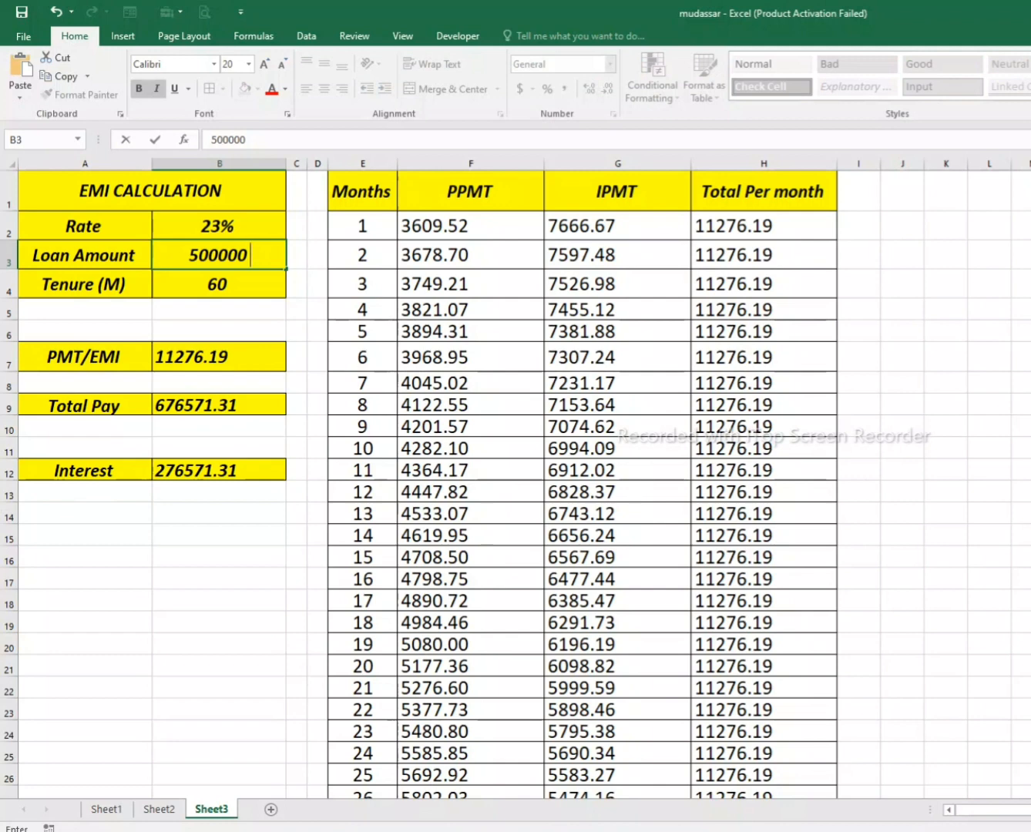
key("ctrl+Return")
key("Return")
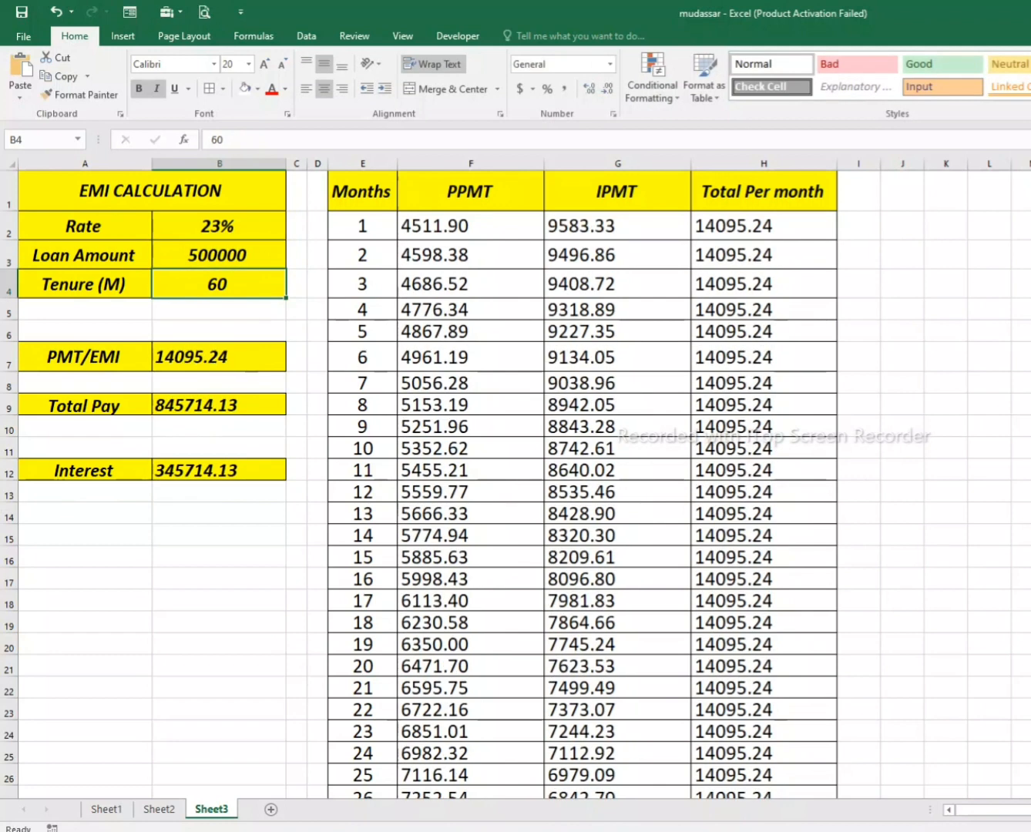
left_click(219, 357)
left_click(219, 405)
left_click(219, 470)
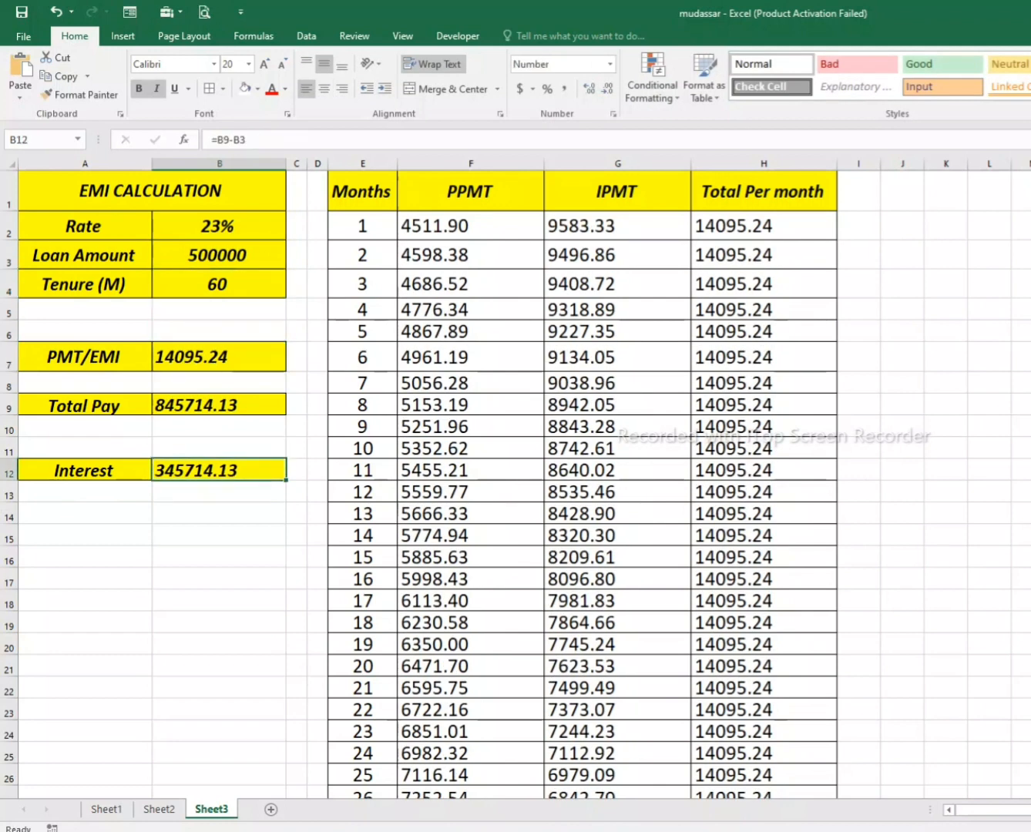
left_click(218, 406)
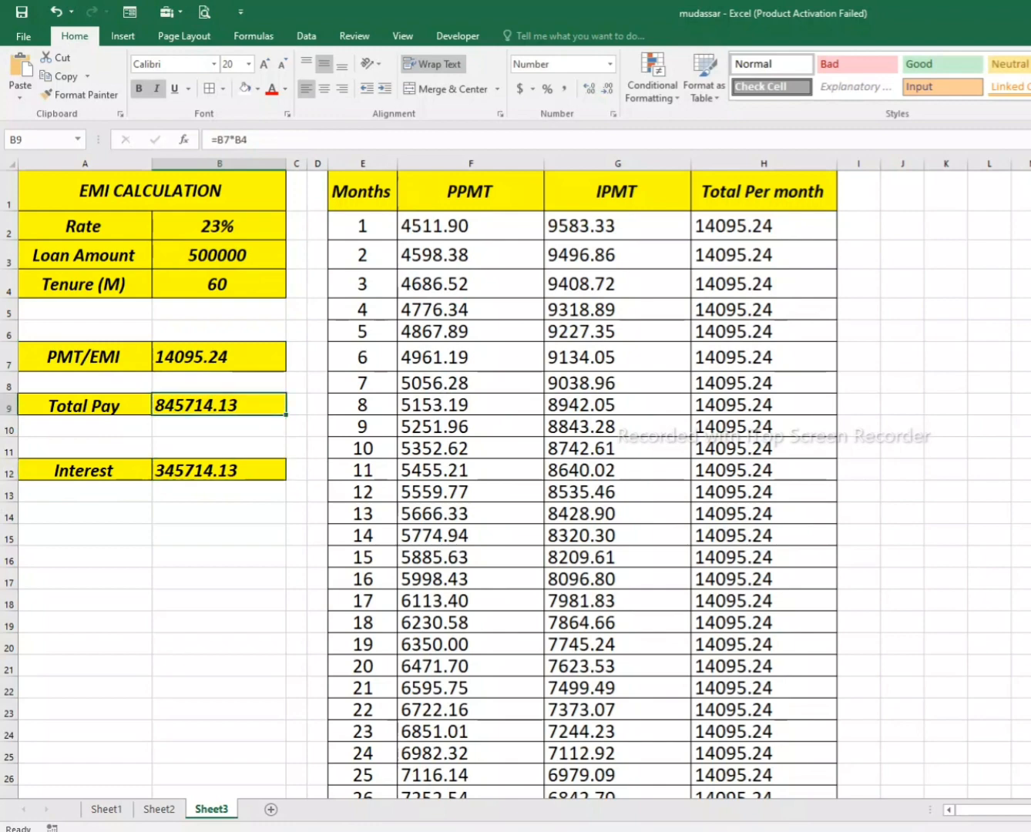
scroll(516, 477, "down", 2)
scroll(515, 478, "up", 2)
Set the loan amount back to 400000.
left_click(219, 255)
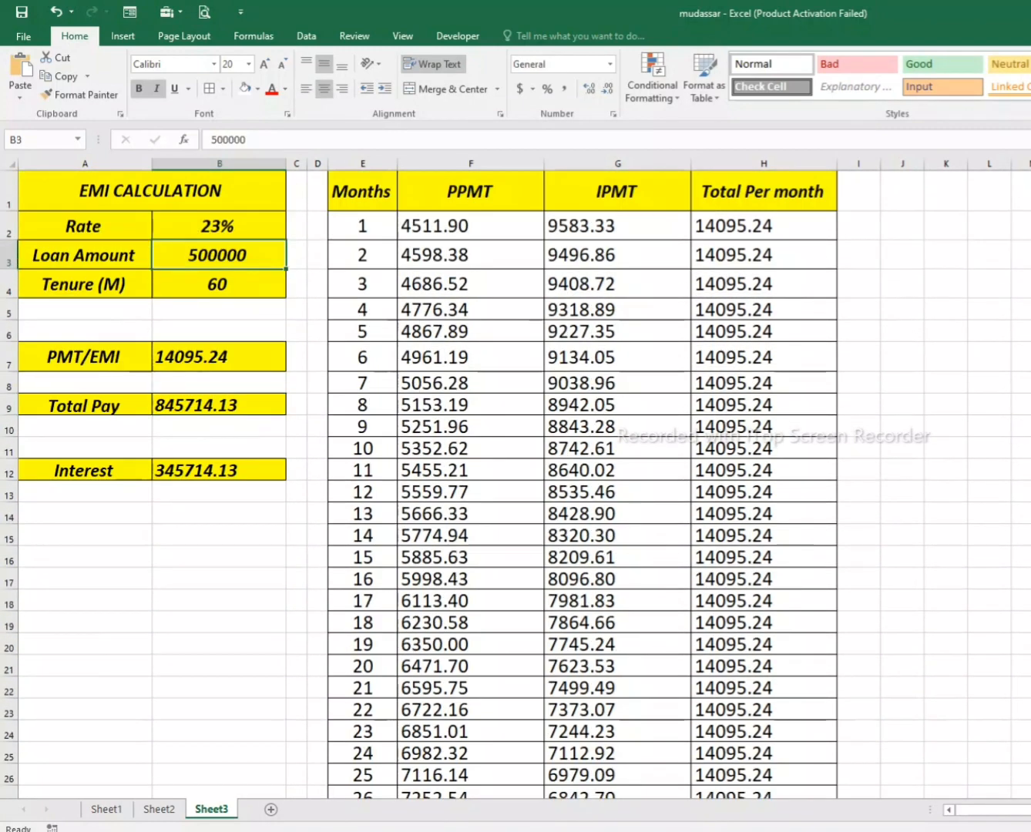
type("400000")
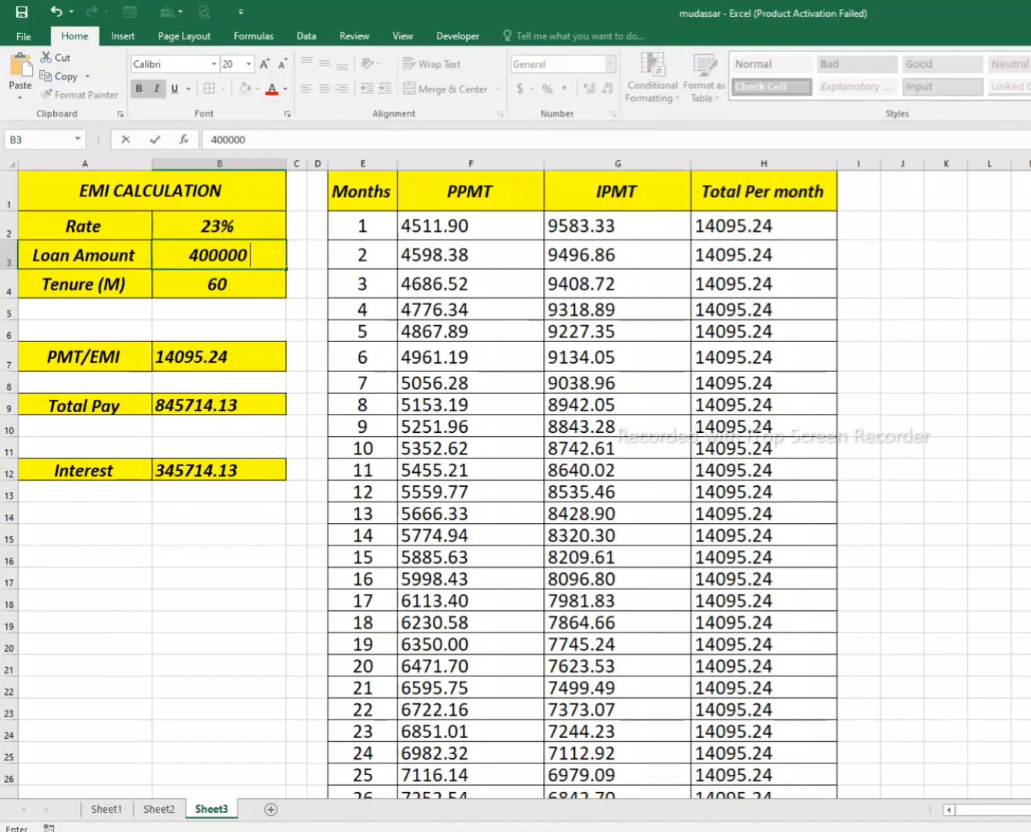
key("Return")
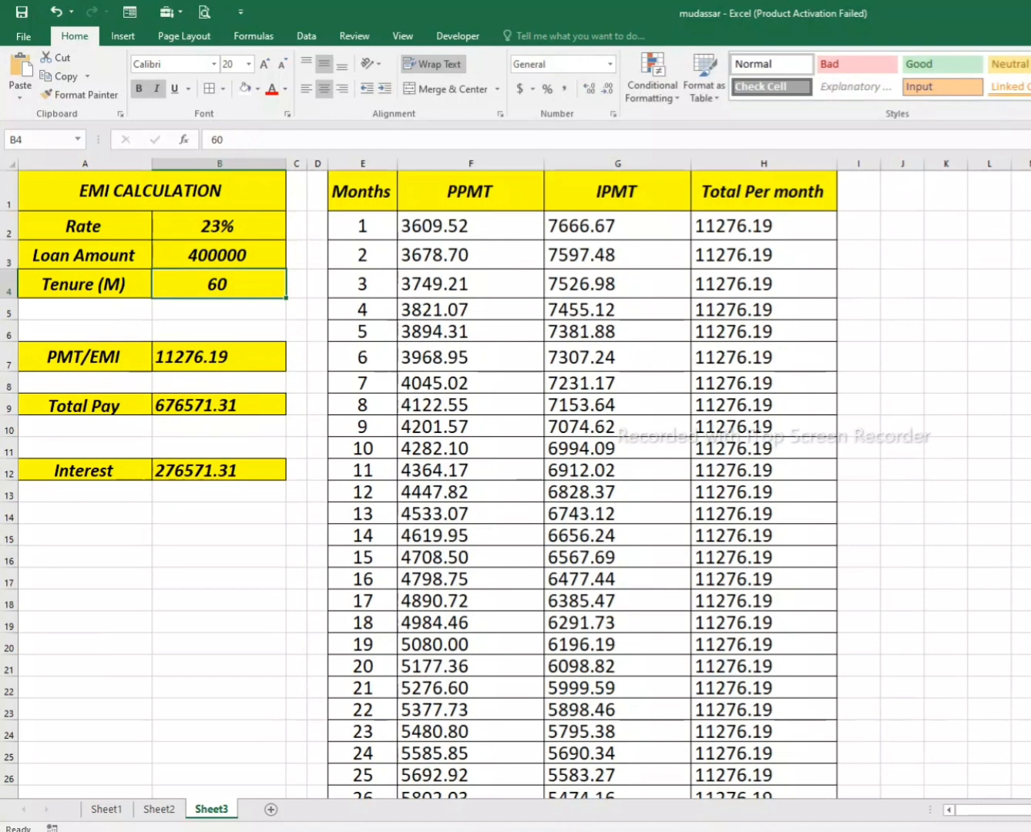